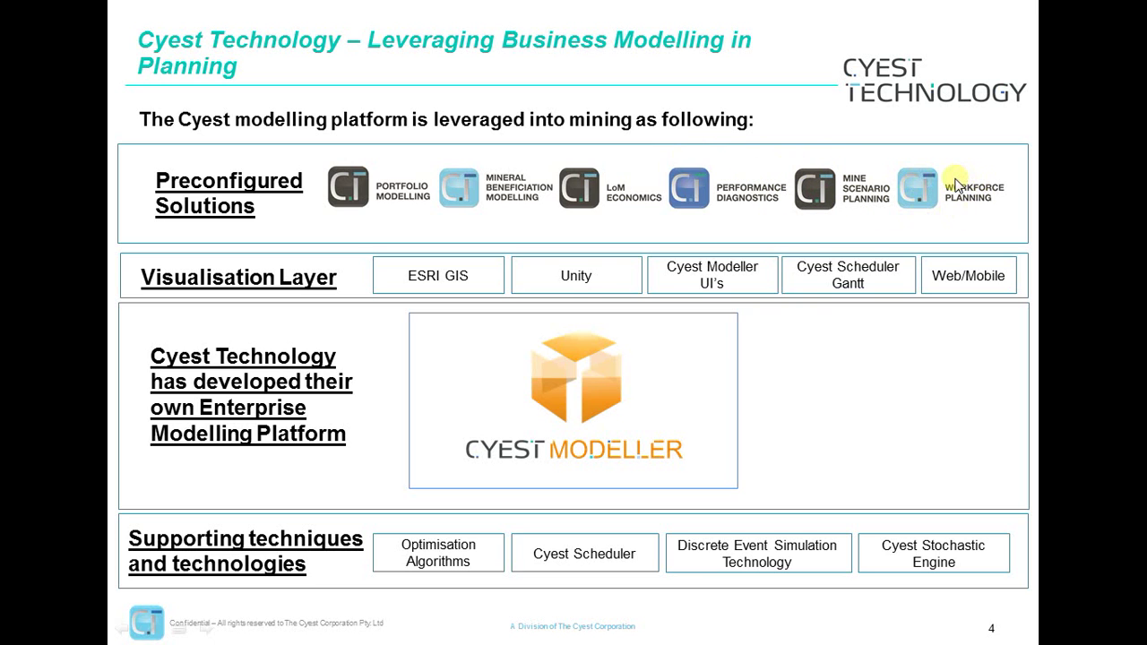
# Exit the slideshow back to PowerPoint's editing view on slide 4.
pyautogui.press('Escape')
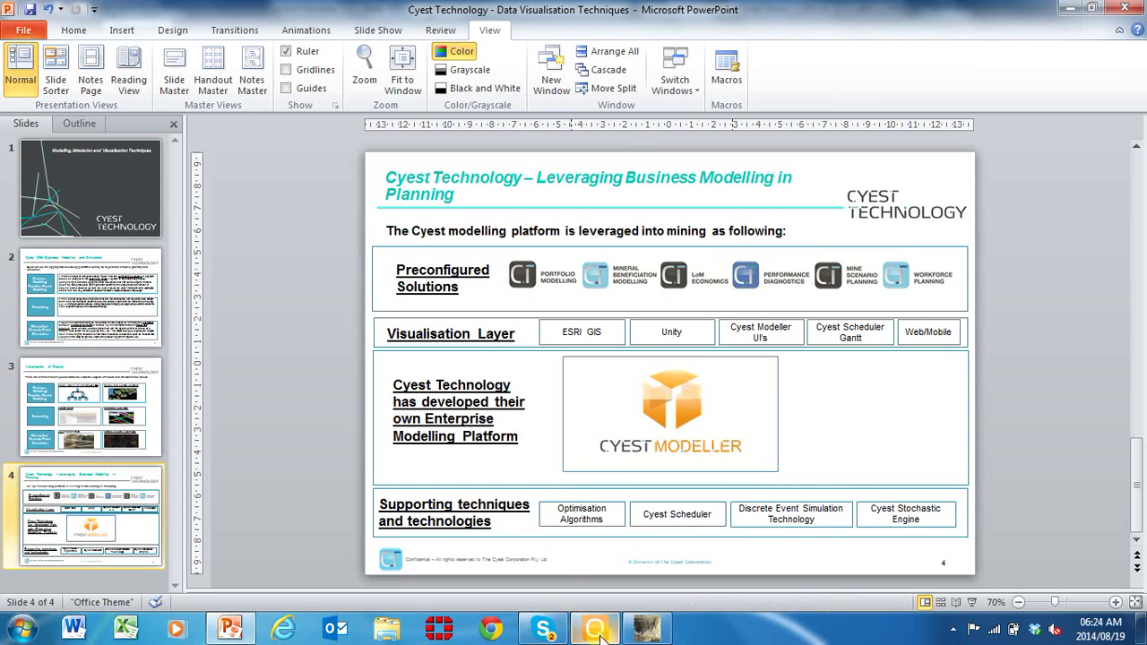
# Switch to Qerent Modeller and frame the Operation tree: ROCE 15.8%, EBIT and Captial Employed.
pyautogui.hotkey('alt', 'Tab')
pyautogui.scroll(-3, 592, 439)
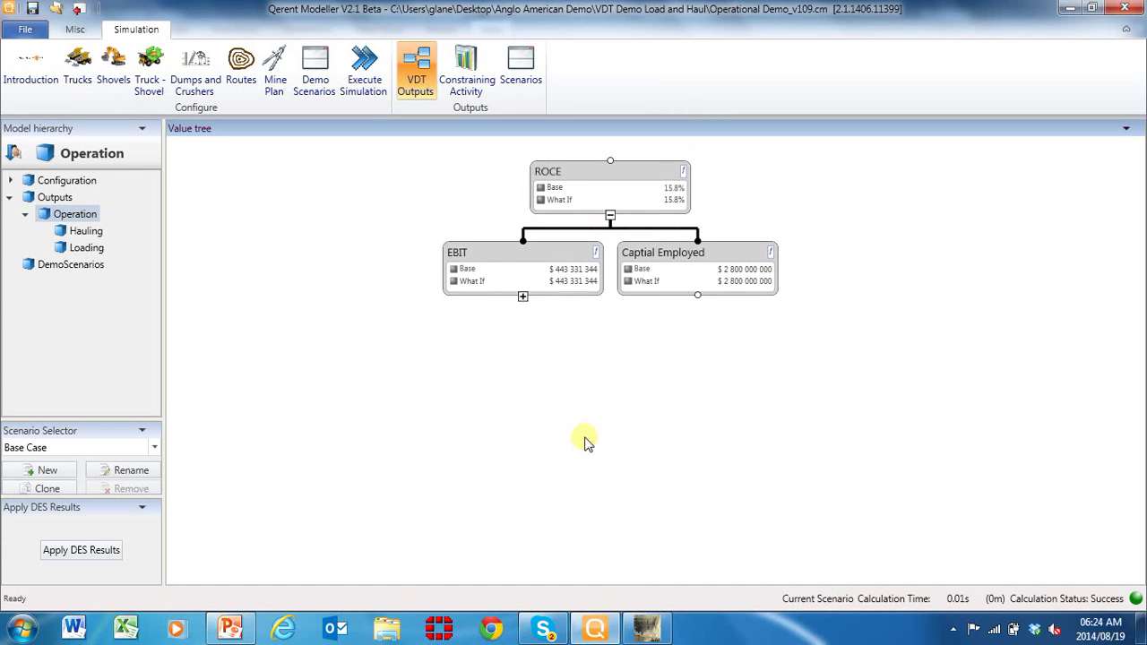
pyautogui.scroll(2, 585, 441)
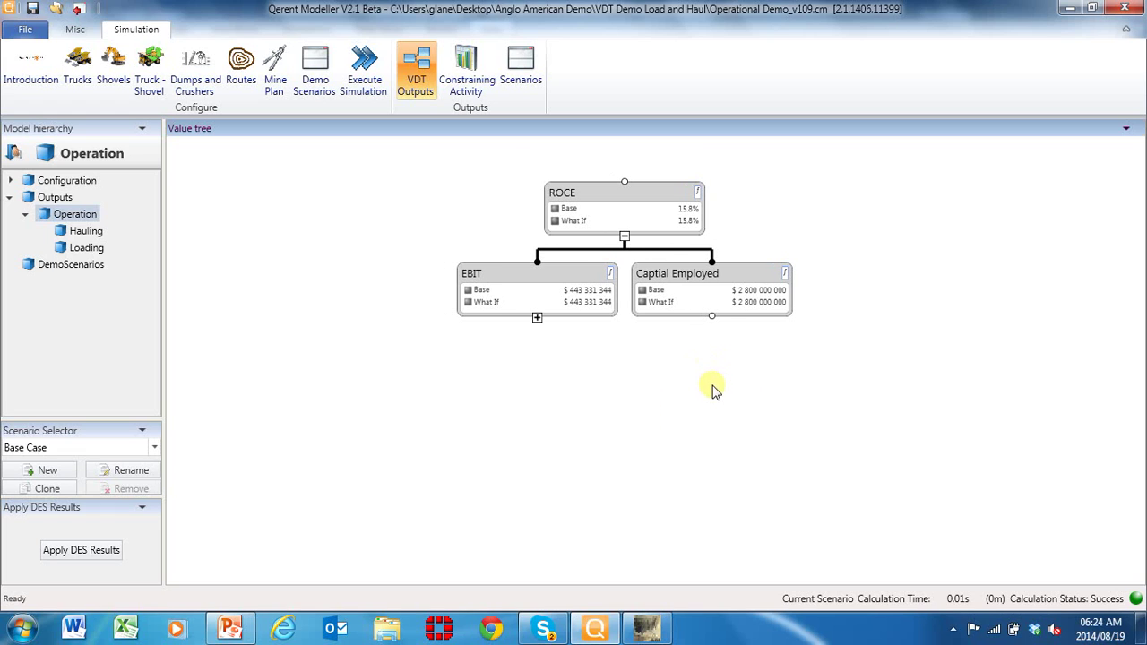
pyautogui.moveTo(686, 395); pyautogui.dragTo(704, 392)
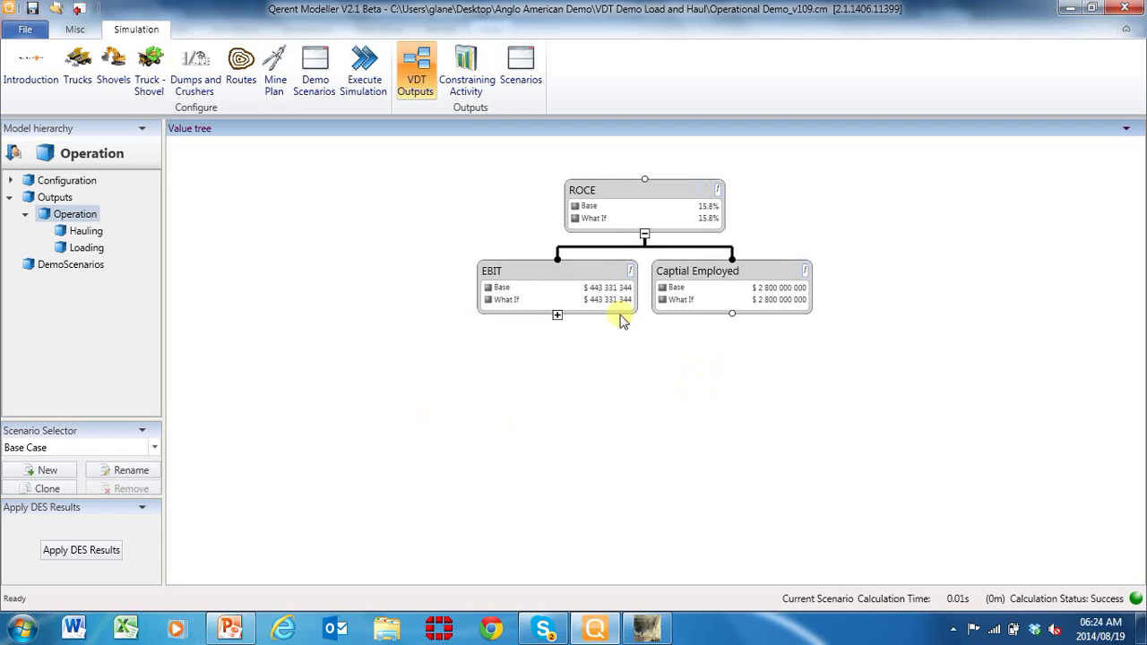
pyautogui.moveTo(621, 391); pyautogui.dragTo(603, 383)
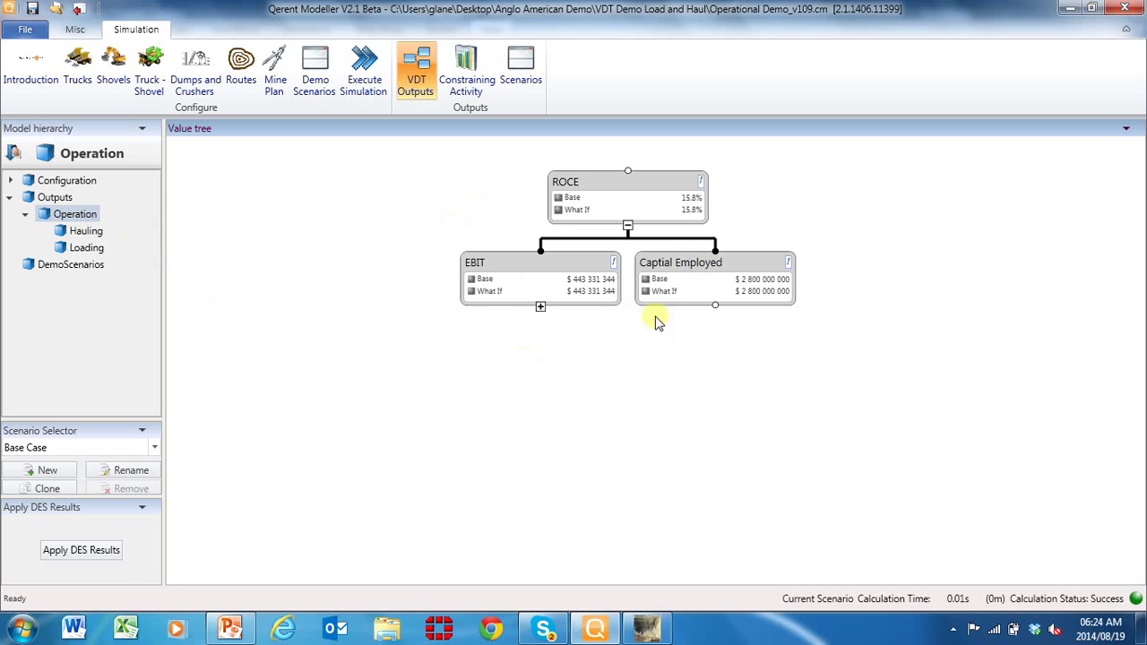
pyautogui.moveTo(642, 377); pyautogui.dragTo(673, 359)
pyautogui.moveTo(616, 384); pyautogui.dragTo(609, 366)
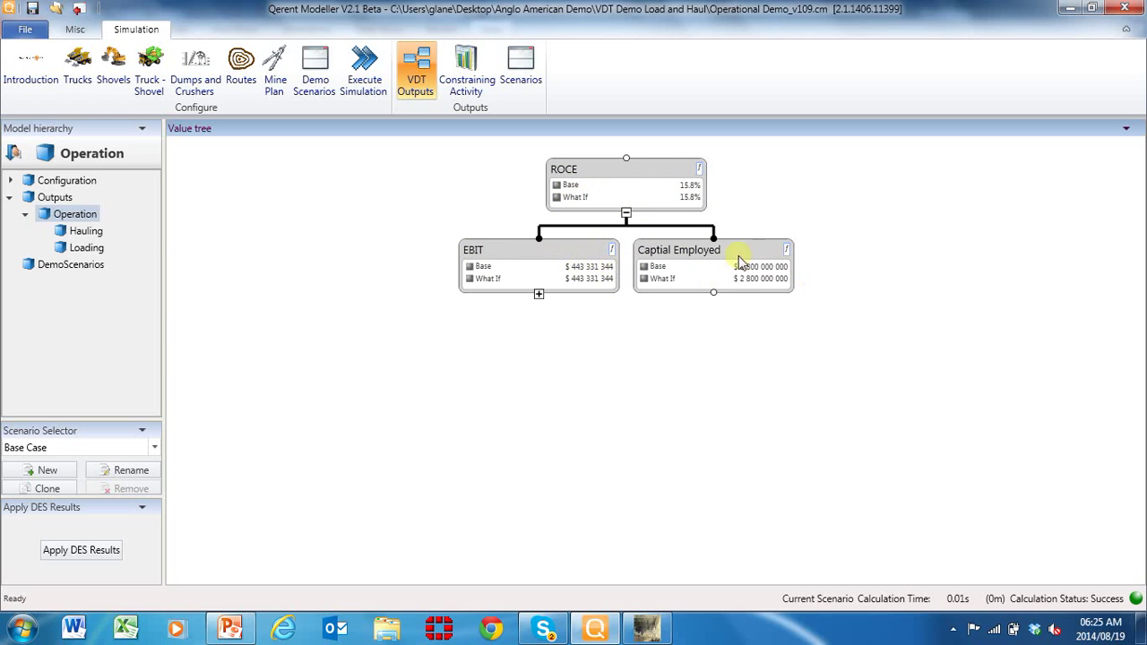
# Expand EBIT and Unit Cost to reveal Fixed and Variable Costs over Saleable Tons.
pyautogui.click(538, 296)
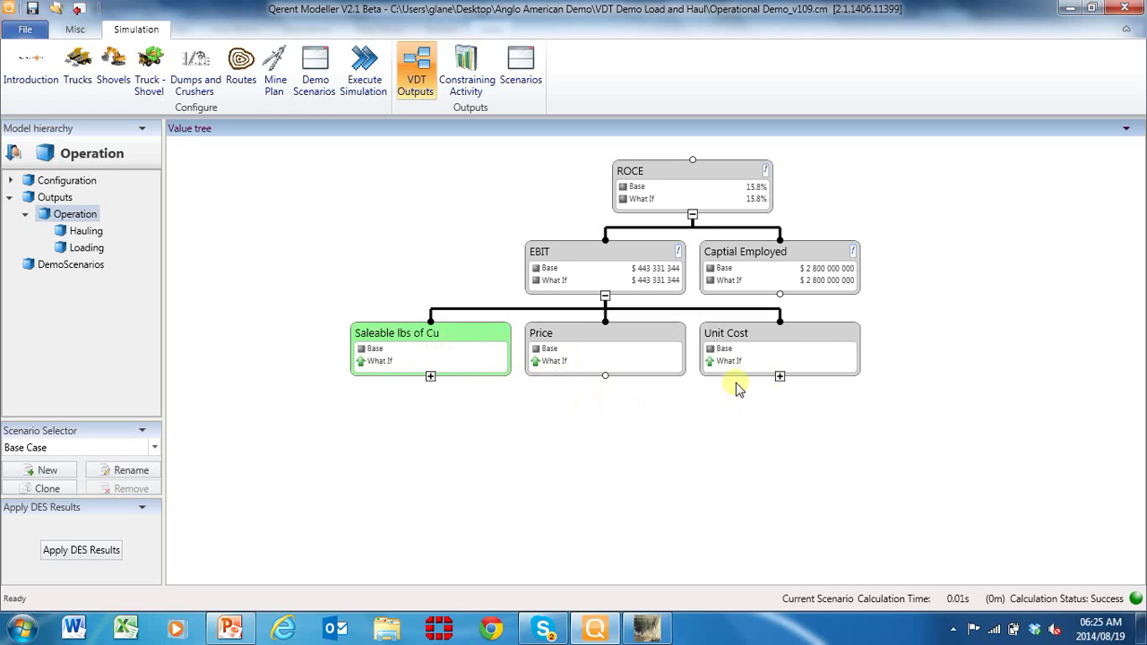
pyautogui.click(779, 377)
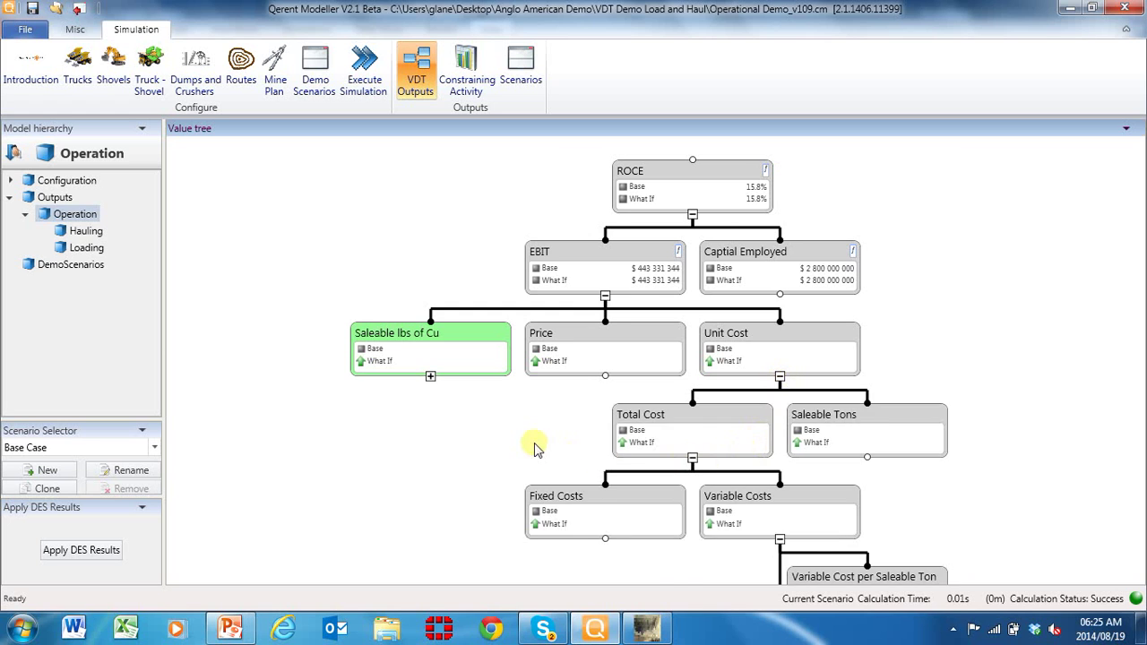
pyautogui.moveTo(535, 448); pyautogui.dragTo(422, 315)
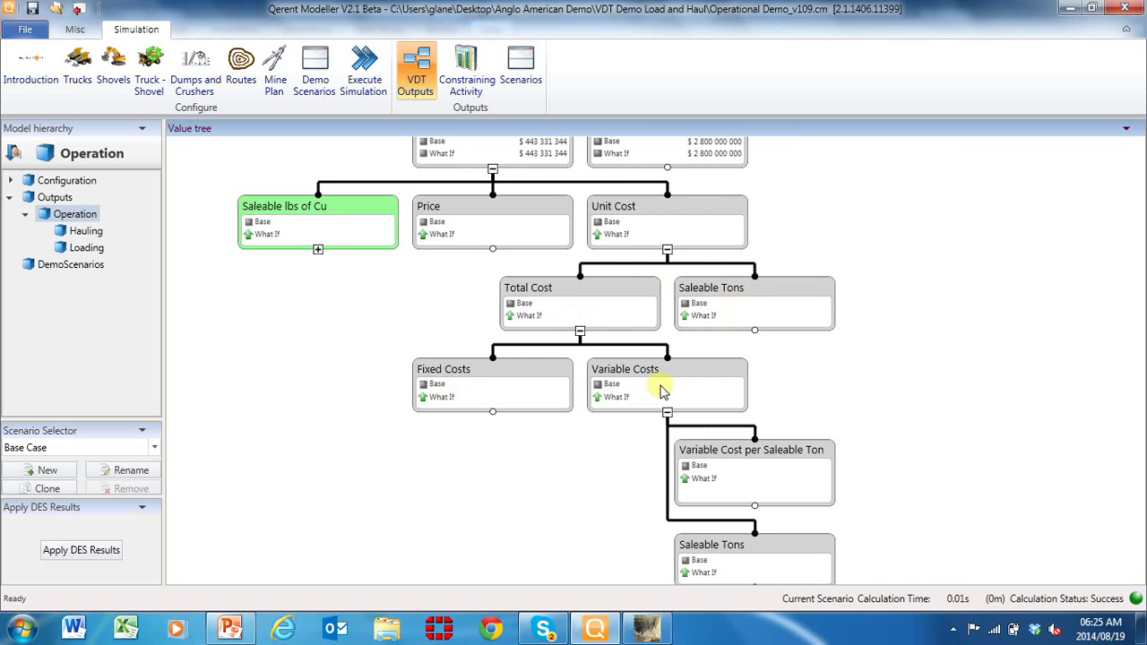
pyautogui.scroll(-2, 887, 430)
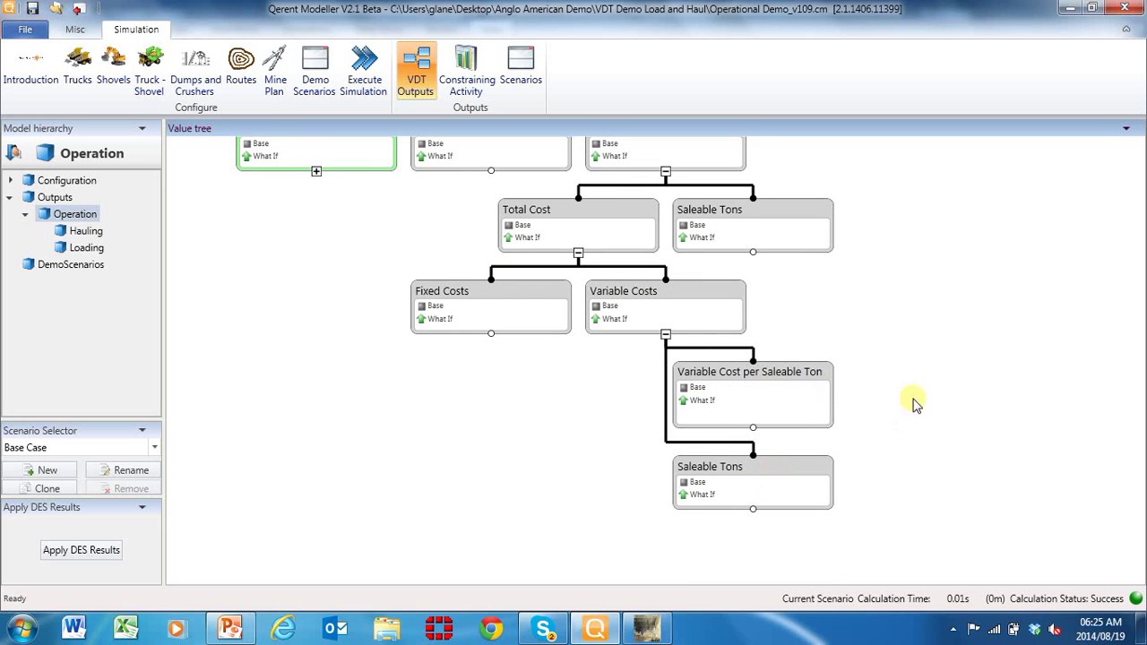
pyautogui.moveTo(914, 404); pyautogui.dragTo(941, 440)
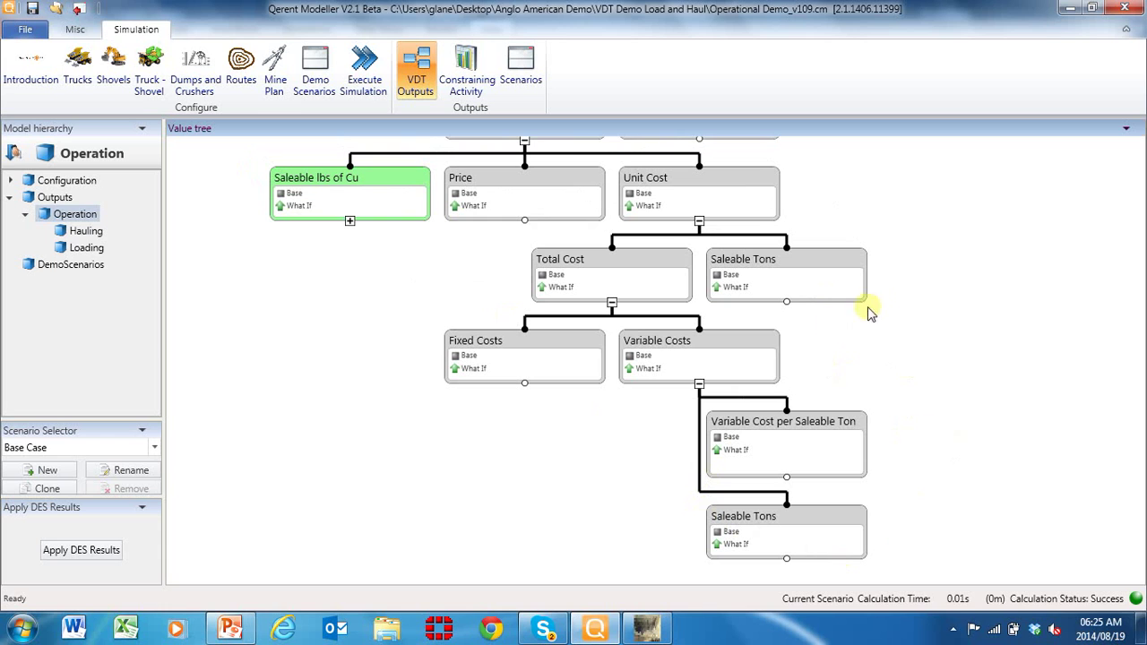
pyautogui.moveTo(512, 430); pyautogui.dragTo(618, 460)
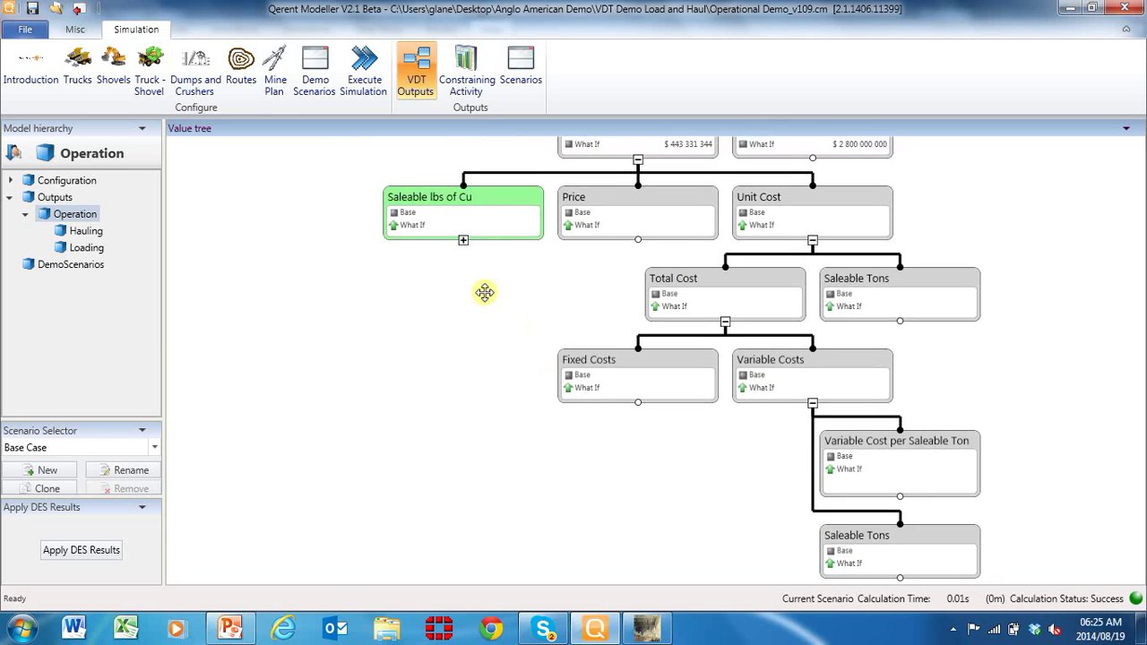
pyautogui.moveTo(484, 292); pyautogui.dragTo(488, 361)
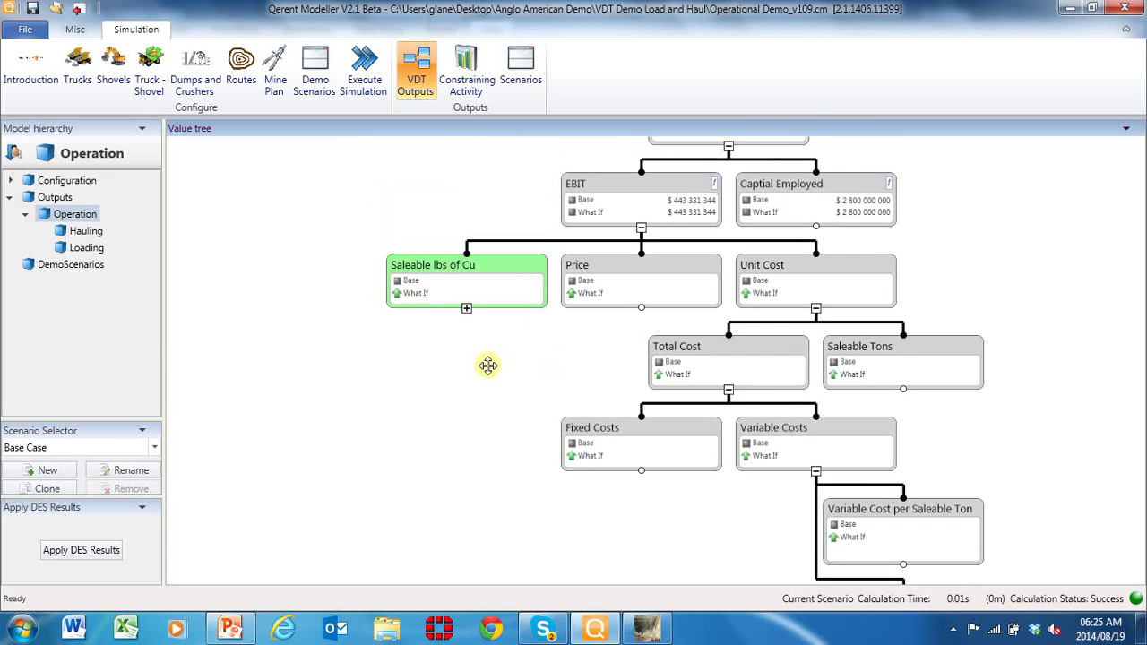
# Expand Saleable lbs of Cu and Feed to Plant Tons to show the four capability nodes.
pyautogui.click(466, 309)
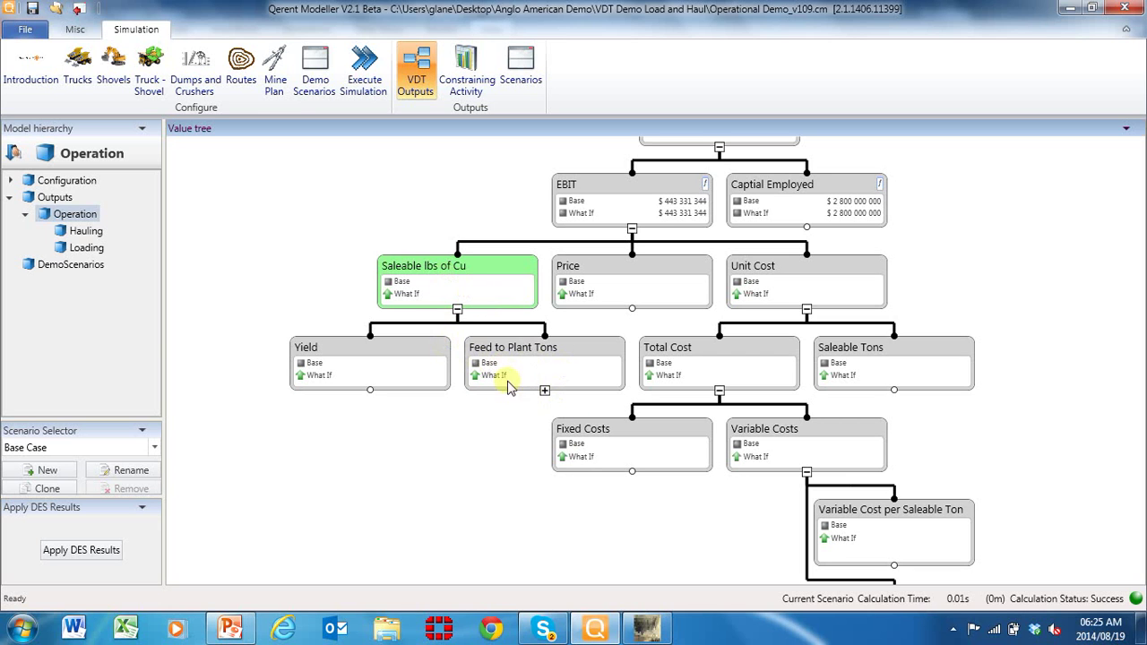
pyautogui.click(544, 391)
pyautogui.moveTo(529, 519); pyautogui.dragTo(753, 430)
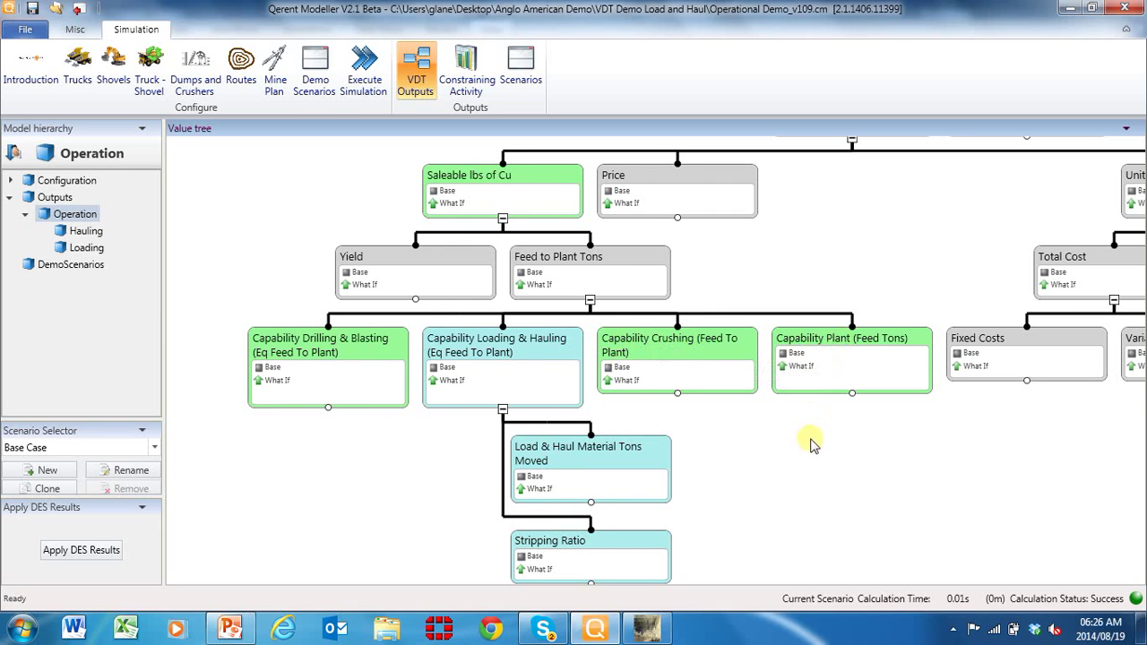
pyautogui.moveTo(811, 440); pyautogui.dragTo(786, 484)
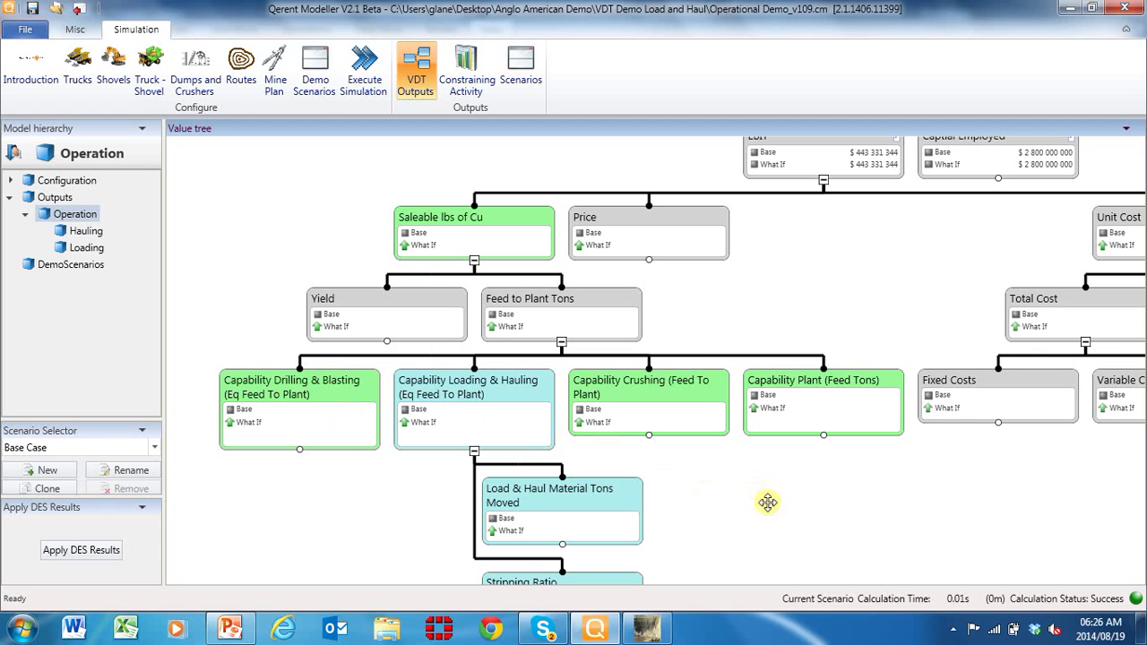
pyautogui.scroll(-2, 717, 457)
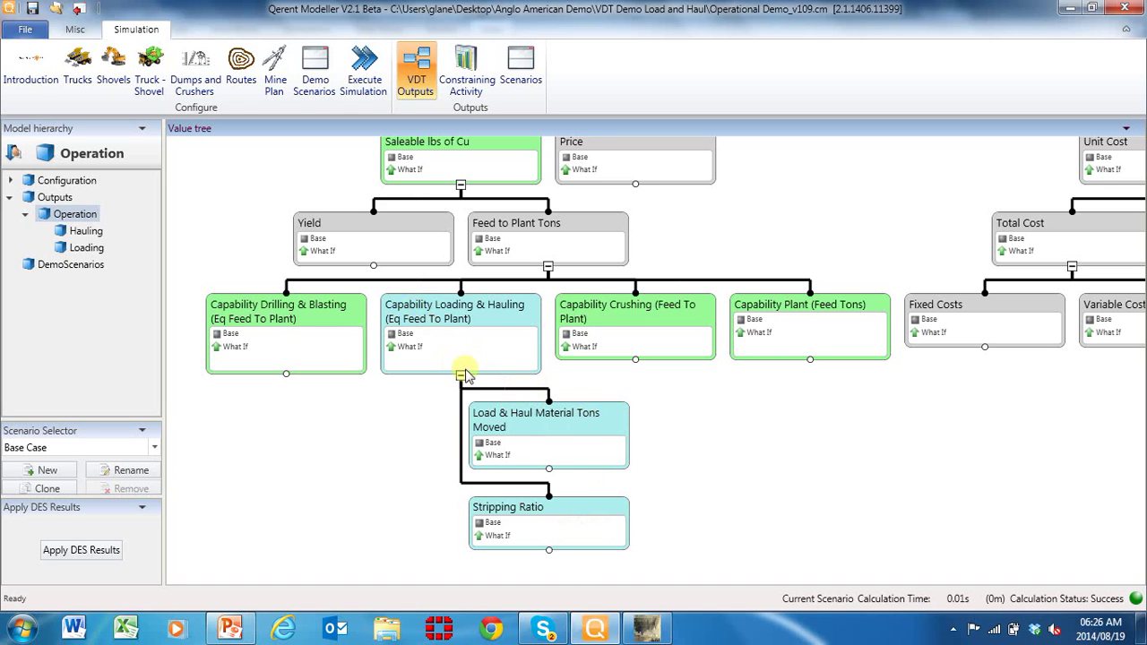
pyautogui.scroll(1, 693, 417)
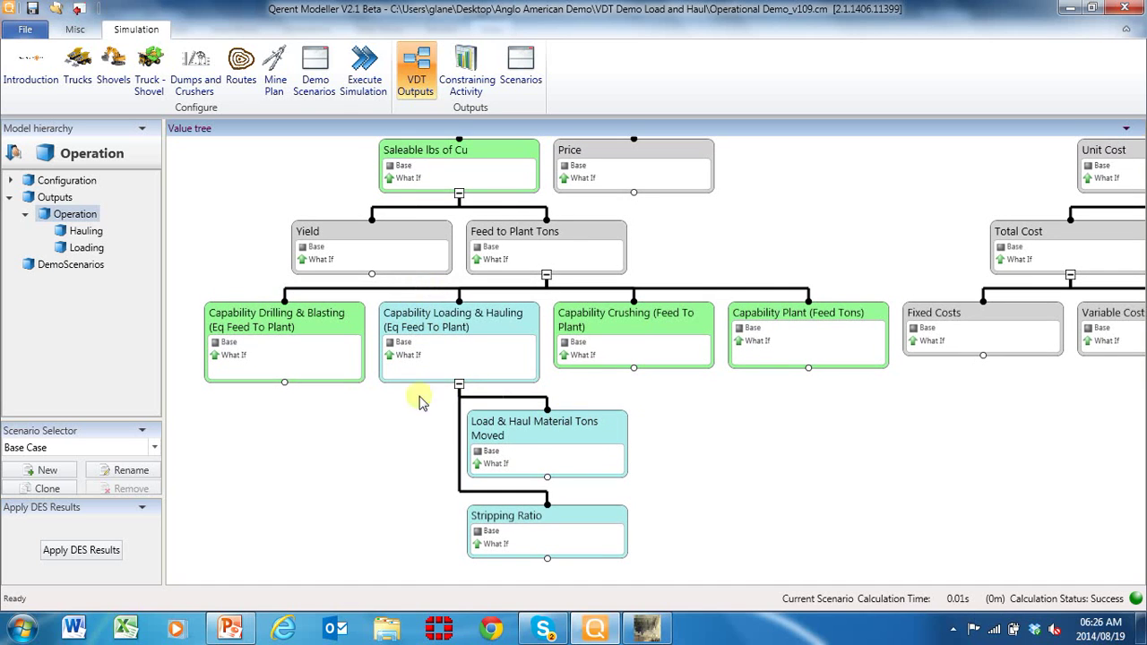
pyautogui.scroll(2, 775, 416)
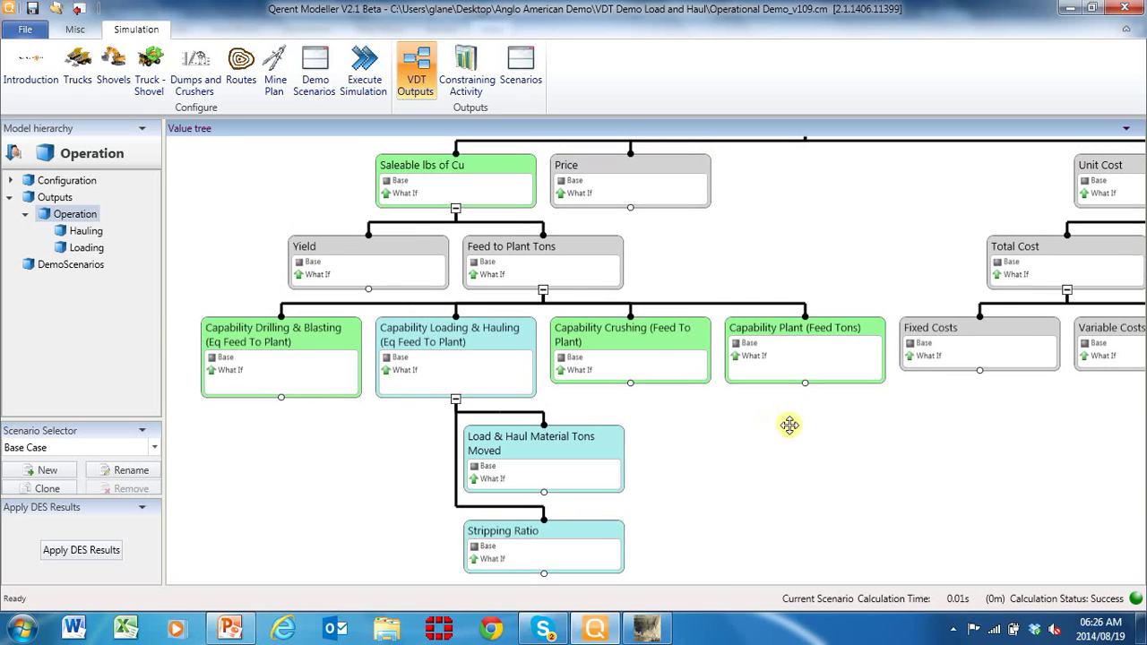
pyautogui.moveTo(843, 250)
pyautogui.mouseDown()
pyautogui.moveTo(852, 243)
pyautogui.moveTo(842, 240)
pyautogui.mouseUp()
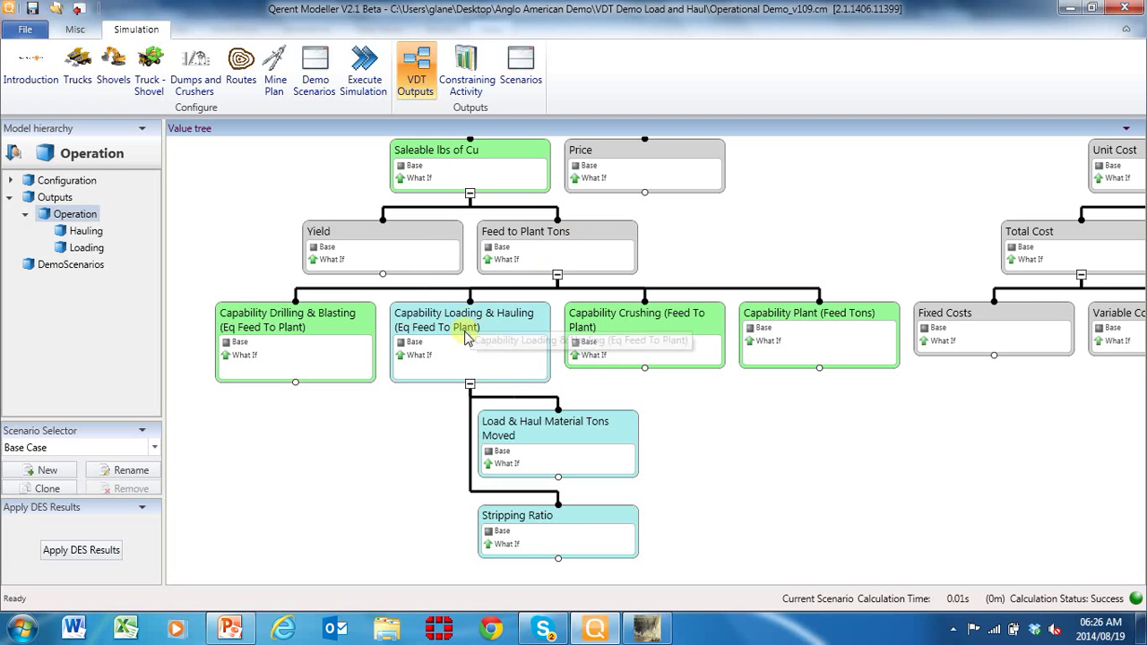
# Open the Hauling tree and expand Total DOH, DOH per Truck and Available Hours.
pyautogui.click(81, 233)
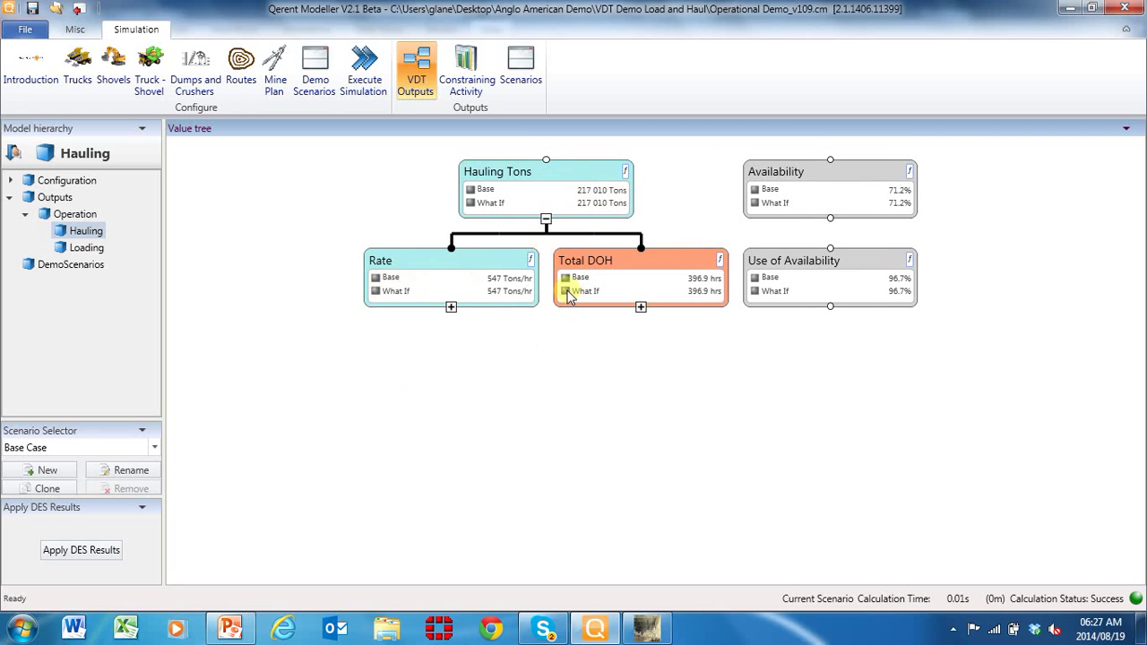
pyautogui.moveTo(564, 342); pyautogui.dragTo(590, 342)
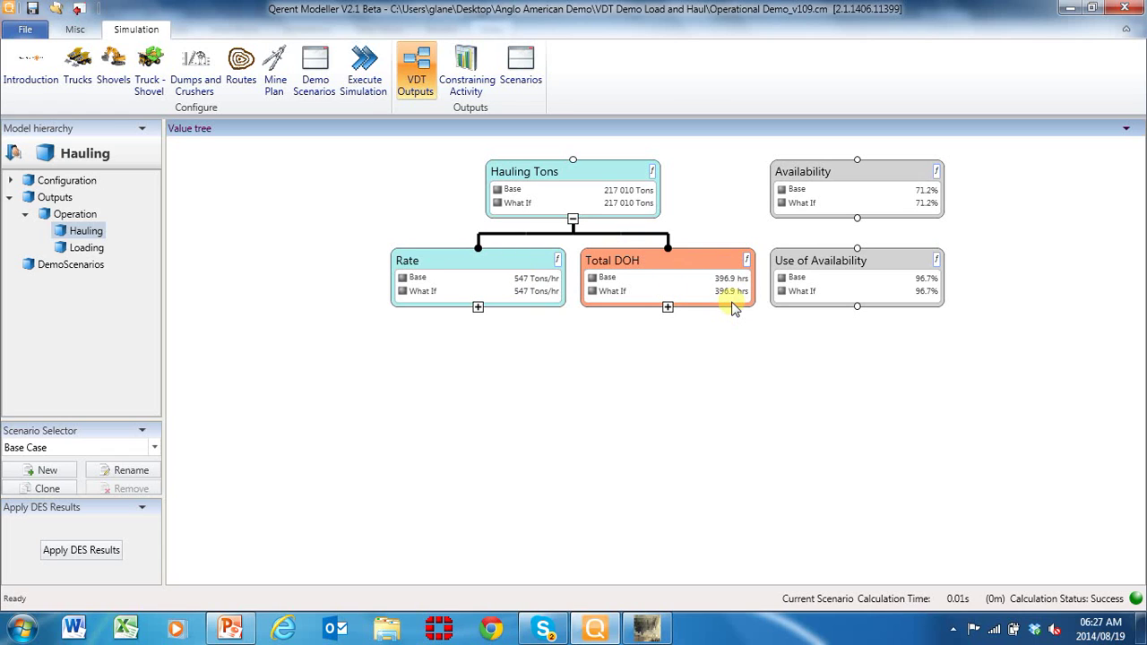
pyautogui.click(667, 307)
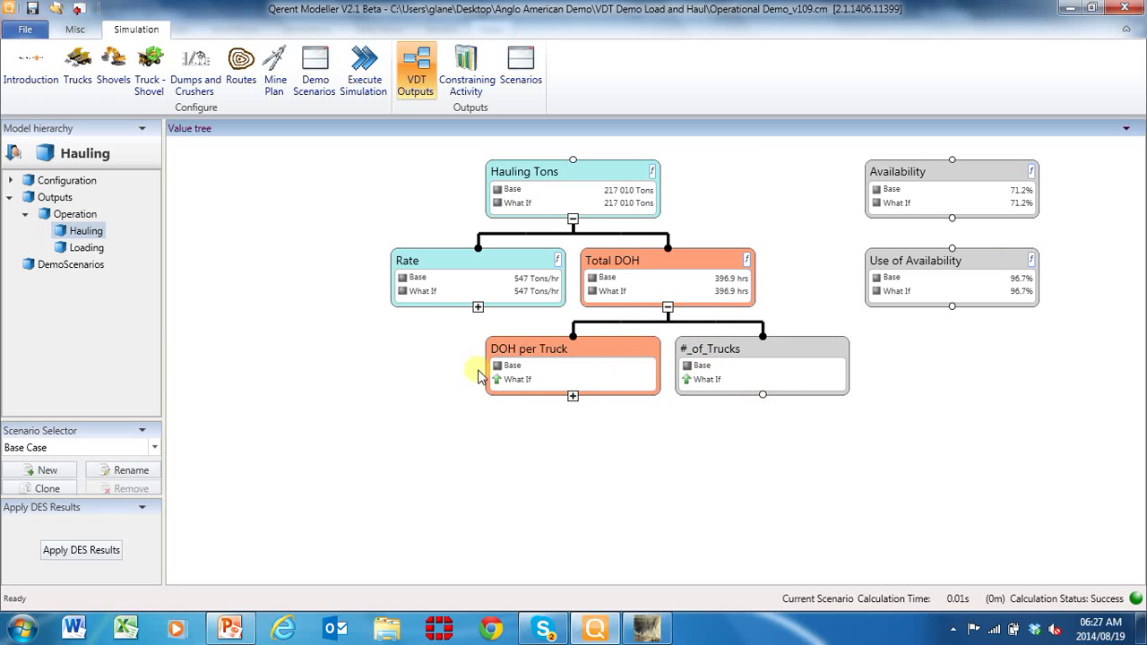
pyautogui.click(573, 397)
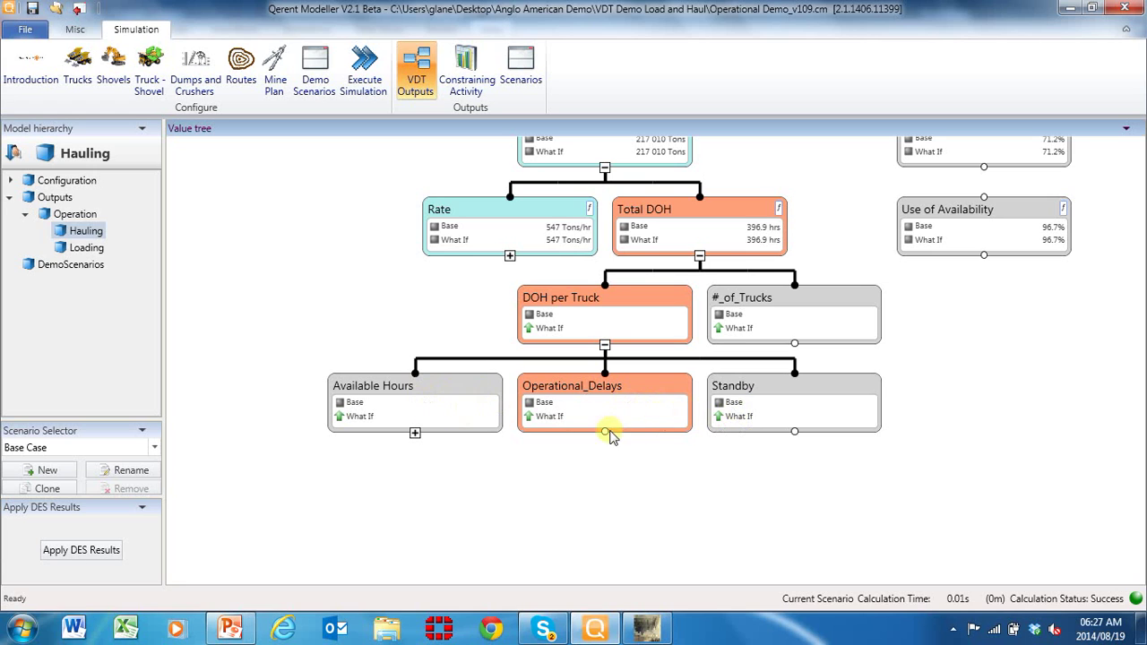
pyautogui.click(414, 434)
# Expand Rate (547 Tons/hr) into Avg Payload and # of Cycles Per DOH.
pyautogui.moveTo(725, 501); pyautogui.dragTo(991, 374)
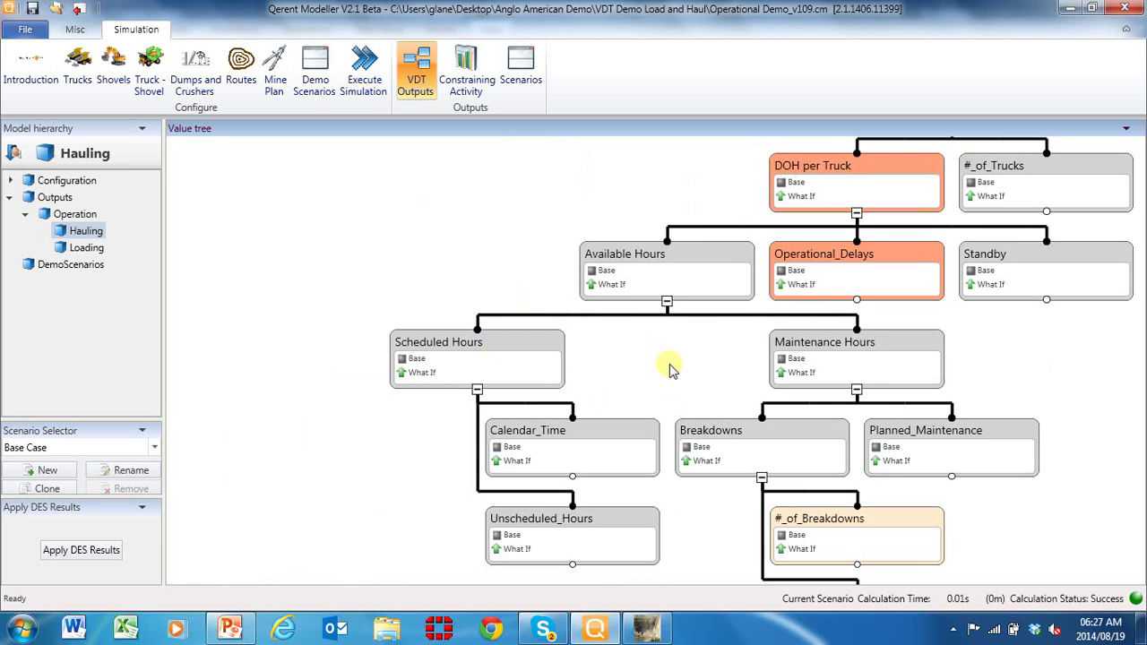
pyautogui.moveTo(663, 357); pyautogui.dragTo(586, 313)
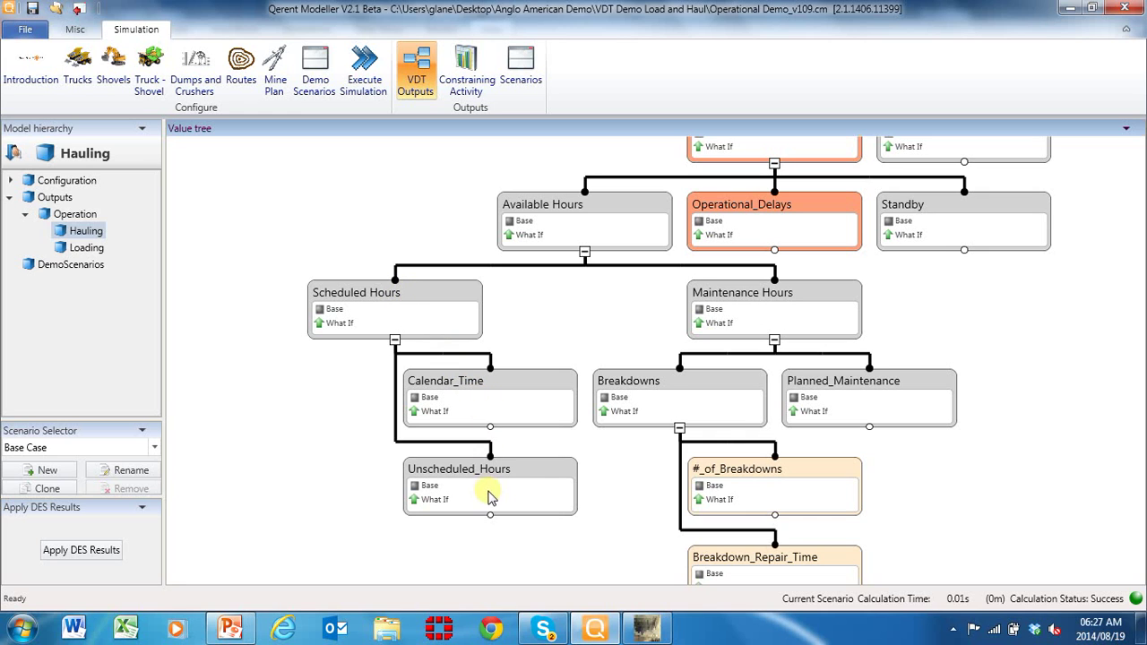
pyautogui.moveTo(659, 483); pyautogui.dragTo(512, 430)
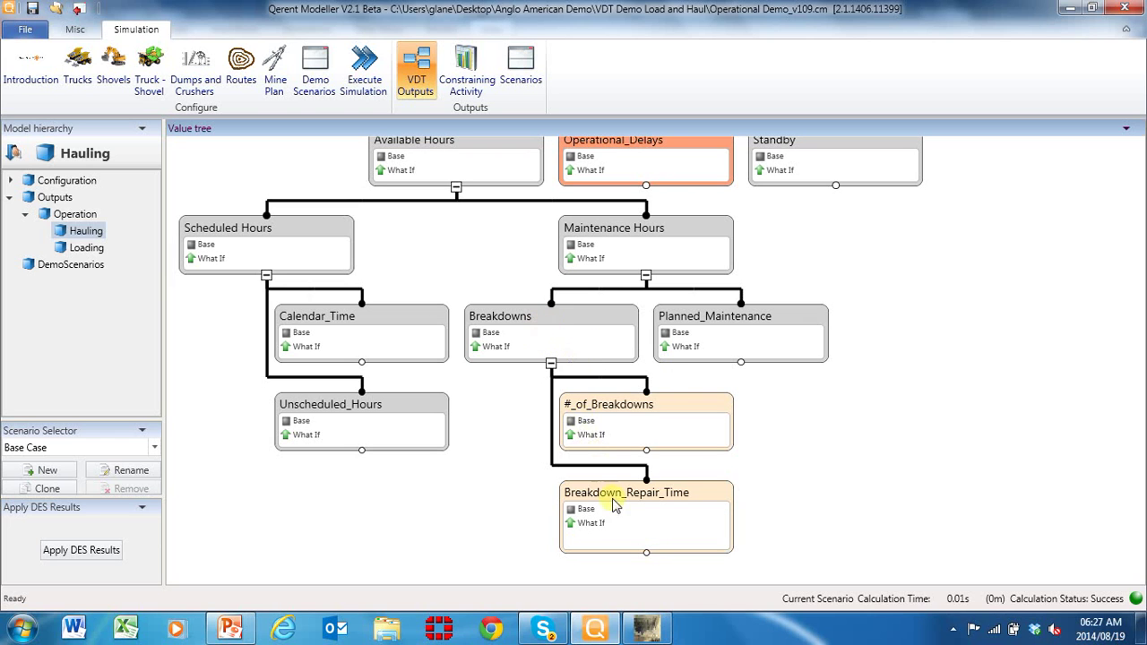
pyautogui.moveTo(885, 366); pyautogui.dragTo(1021, 468)
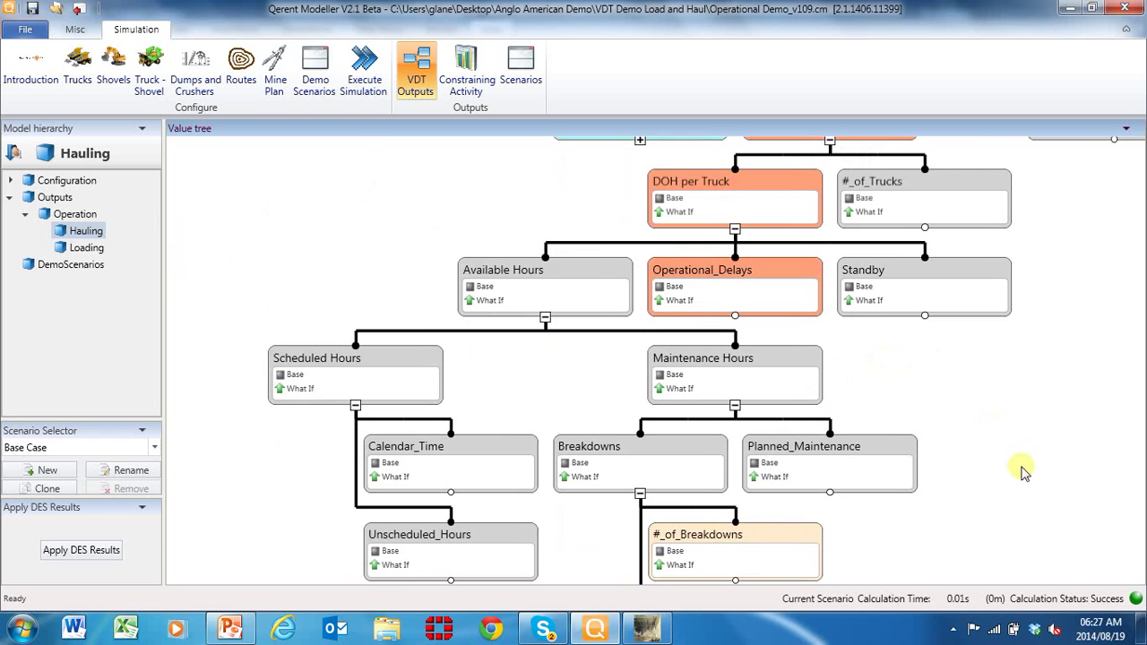
pyautogui.moveTo(428, 207); pyautogui.dragTo(550, 333)
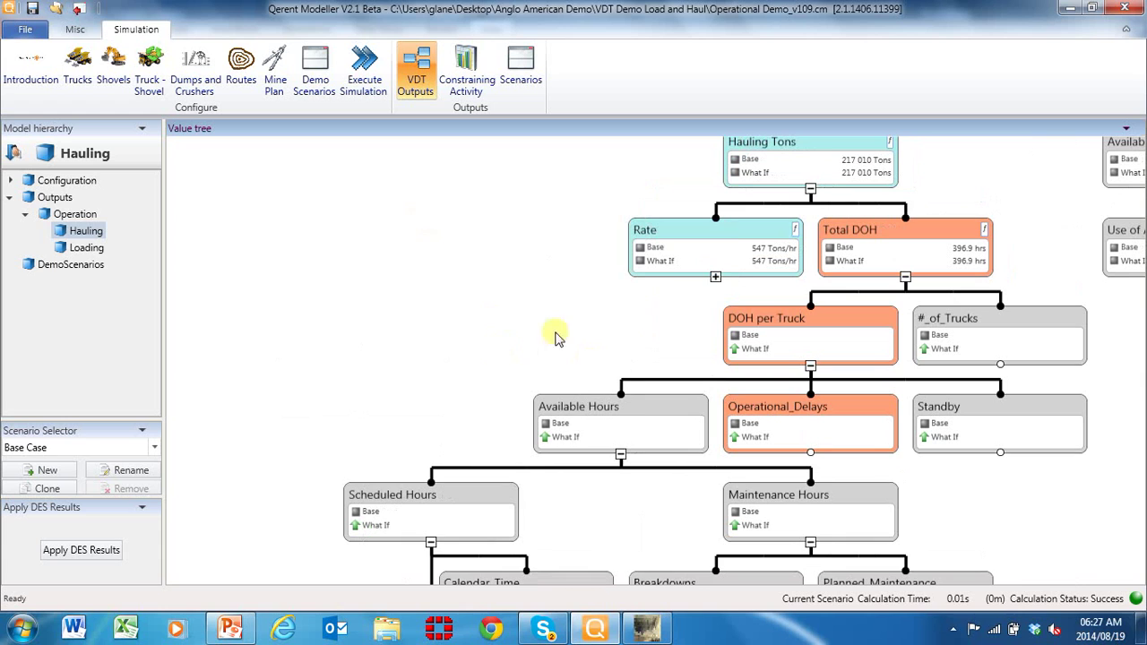
pyautogui.click(716, 278)
pyautogui.moveTo(769, 313); pyautogui.dragTo(776, 282)
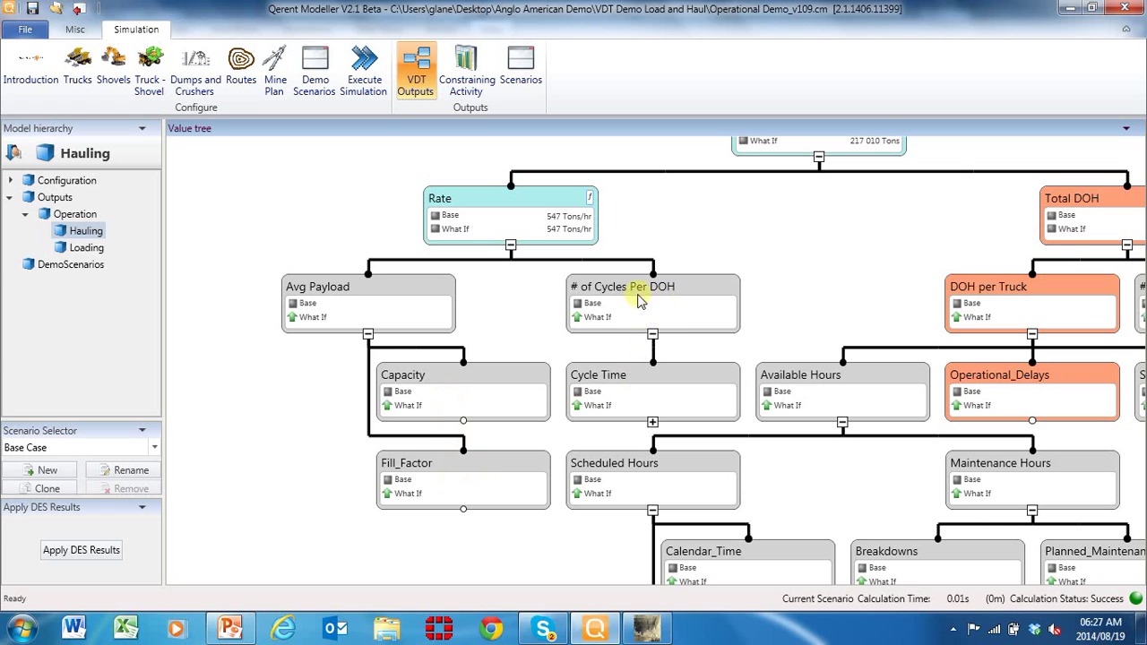
# Expand Cycle Time into travel, queuing, spotting, loading and dumping time drivers.
pyautogui.moveTo(803, 320); pyautogui.dragTo(590, 253)
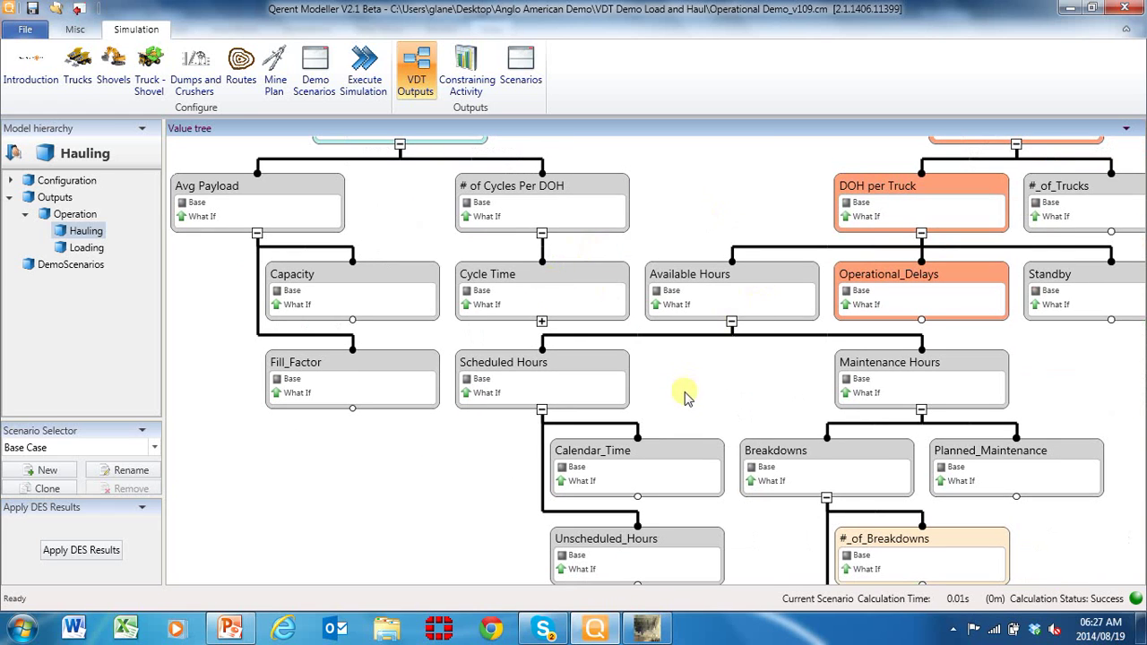
pyautogui.click(541, 321)
pyautogui.moveTo(469, 454); pyautogui.dragTo(937, 429)
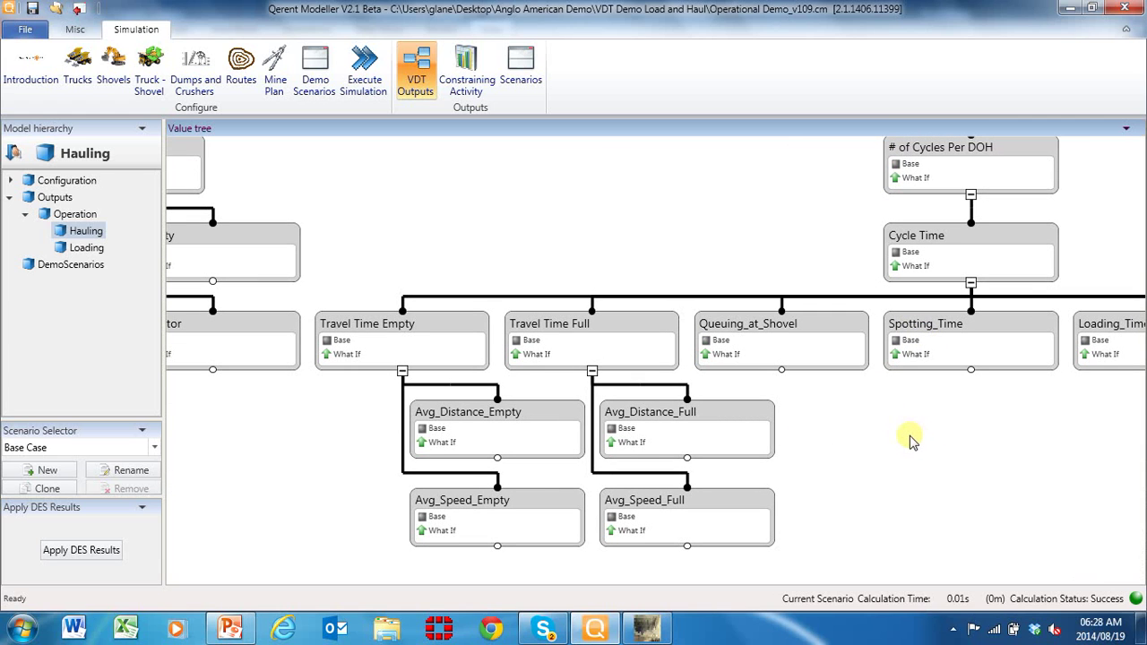
pyautogui.moveTo(928, 448); pyautogui.dragTo(871, 438)
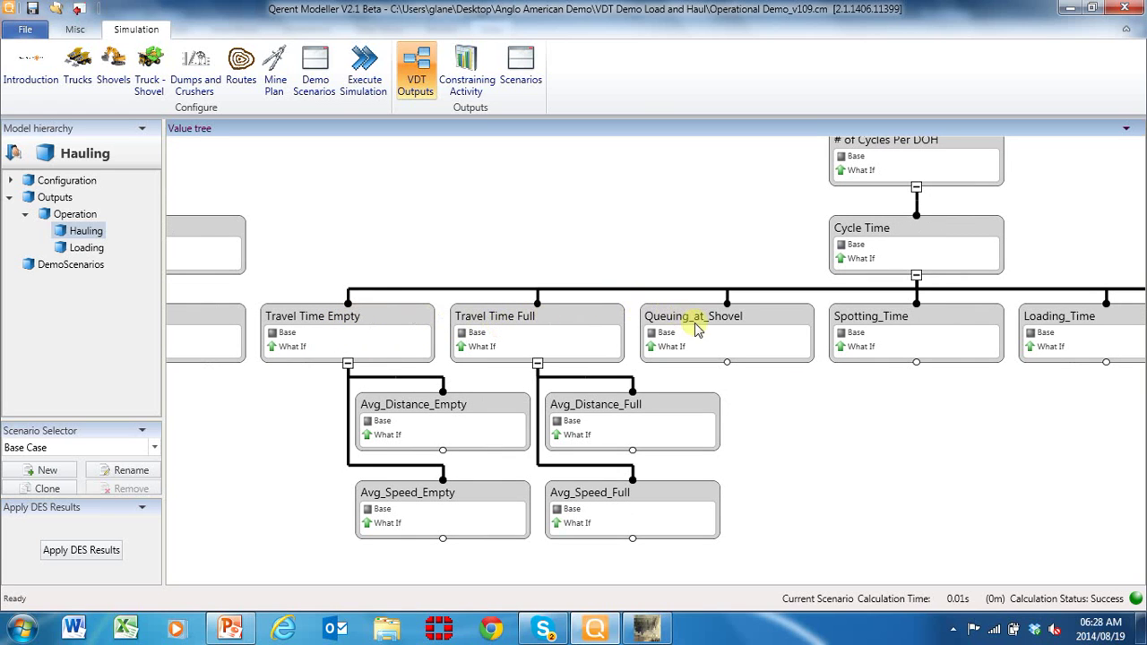
pyautogui.hscroll(10, 849, 439)
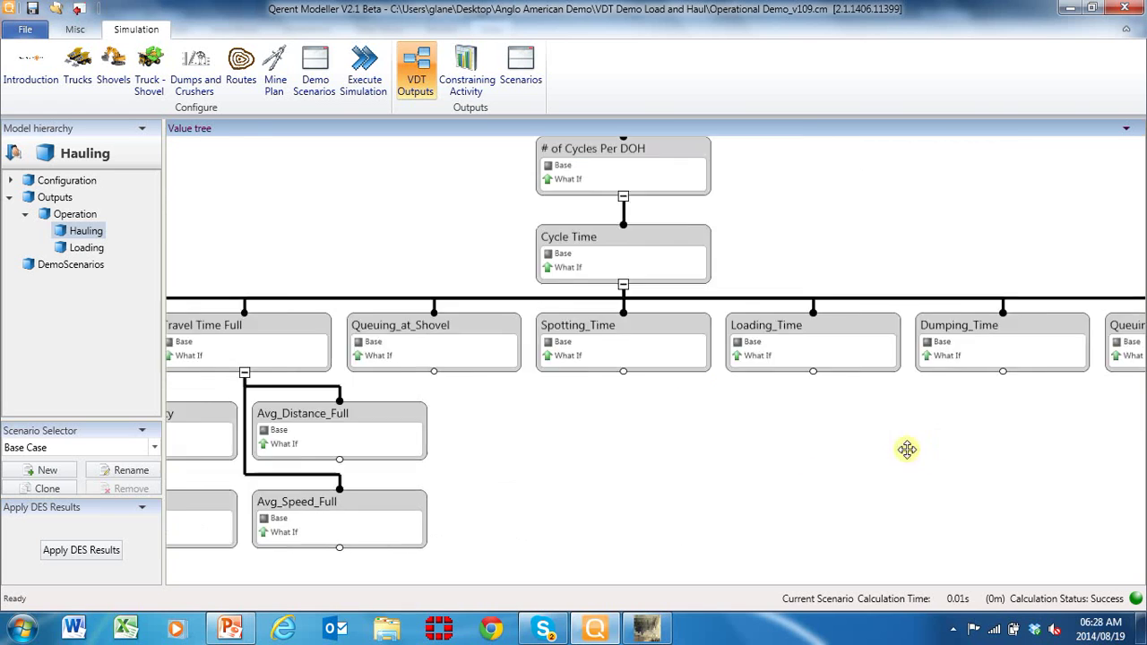
pyautogui.hscroll(3, 887, 404)
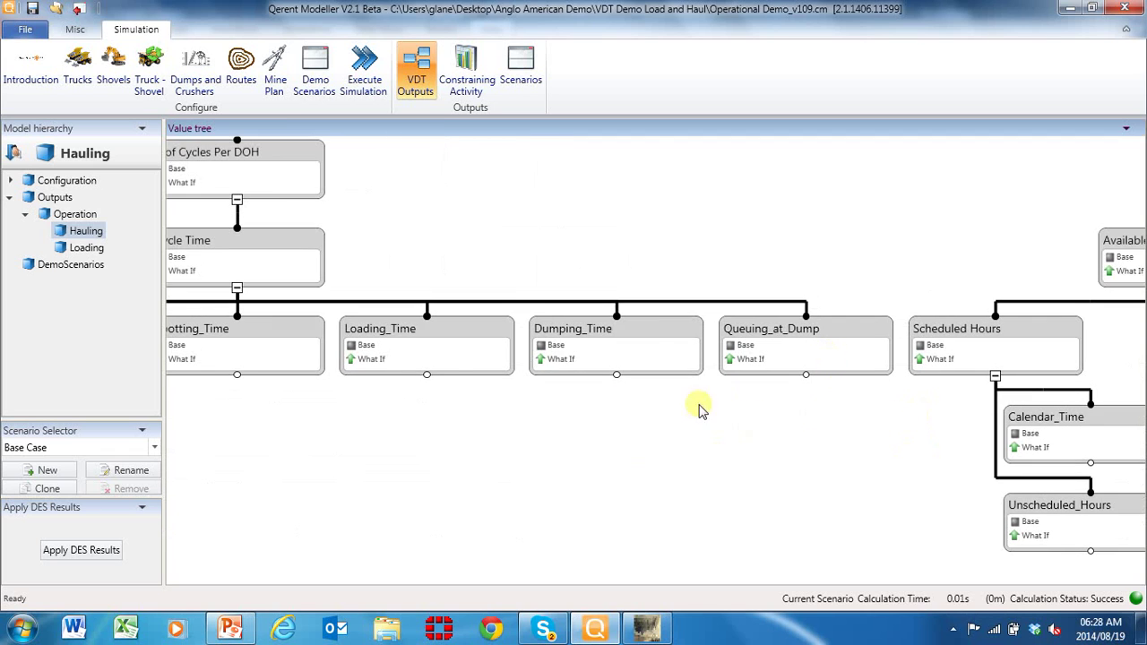
pyautogui.hscroll(-4, 697, 404)
pyautogui.hscroll(-7, 389, 412)
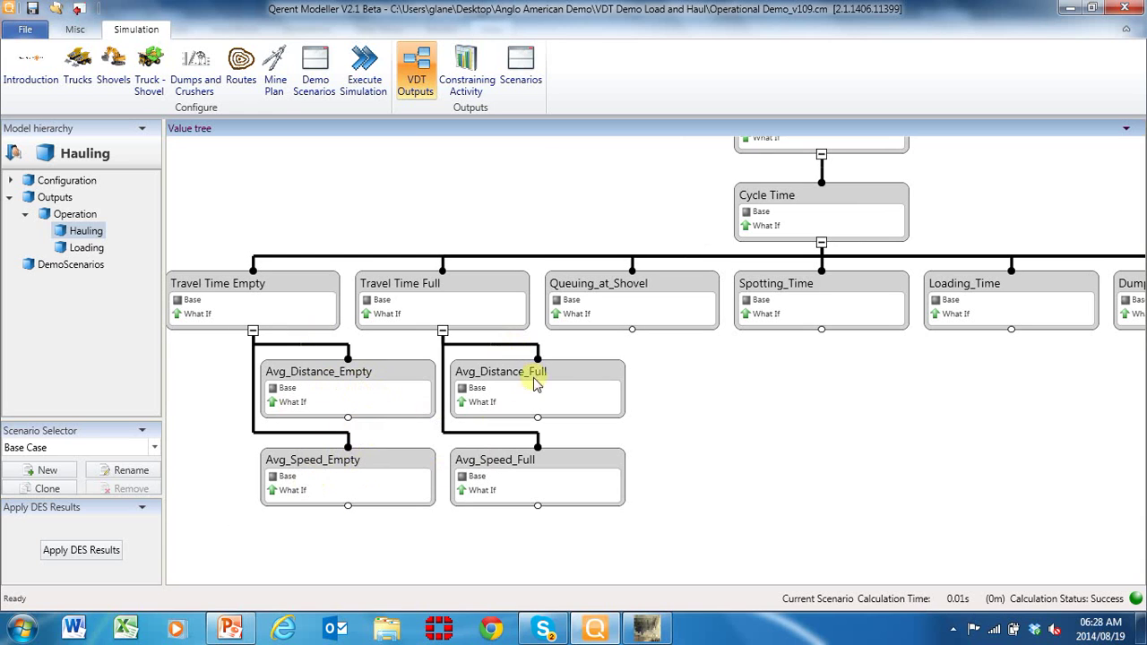
pyautogui.scroll(3, 776, 427)
pyautogui.hscroll(3, 775, 427)
pyautogui.hscroll(-4, 658, 573)
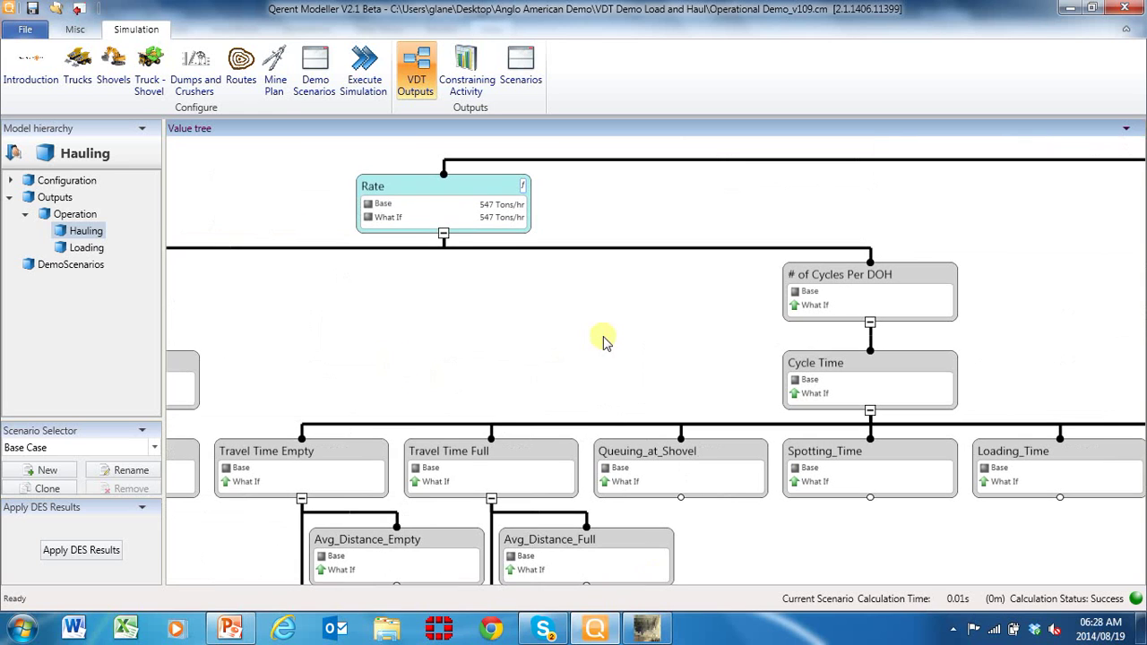
pyautogui.scroll(2, 672, 208)
pyautogui.hscroll(8, 672, 208)
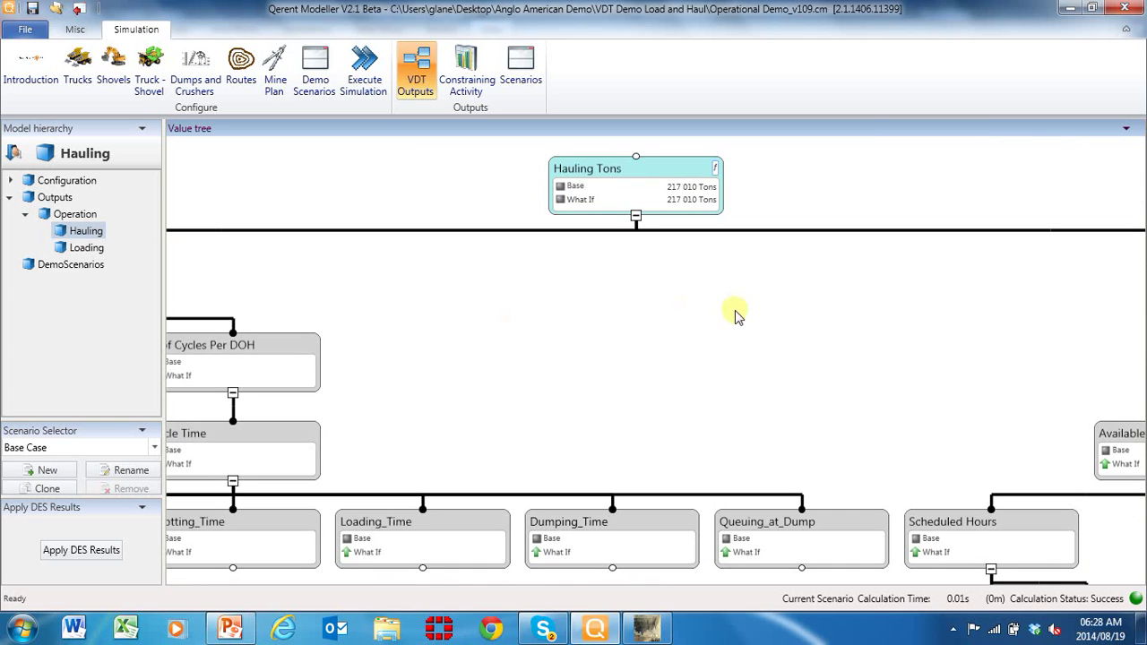
# Review Cycle Time's time nodes, then recentre the tree on Hauling Tons.
pyautogui.moveTo(601, 450); pyautogui.dragTo(696, 326)
pyautogui.hscroll(-4, 618, 497)
pyautogui.hscroll(-4, 481, 475)
pyautogui.scroll(-2, 565, 397)
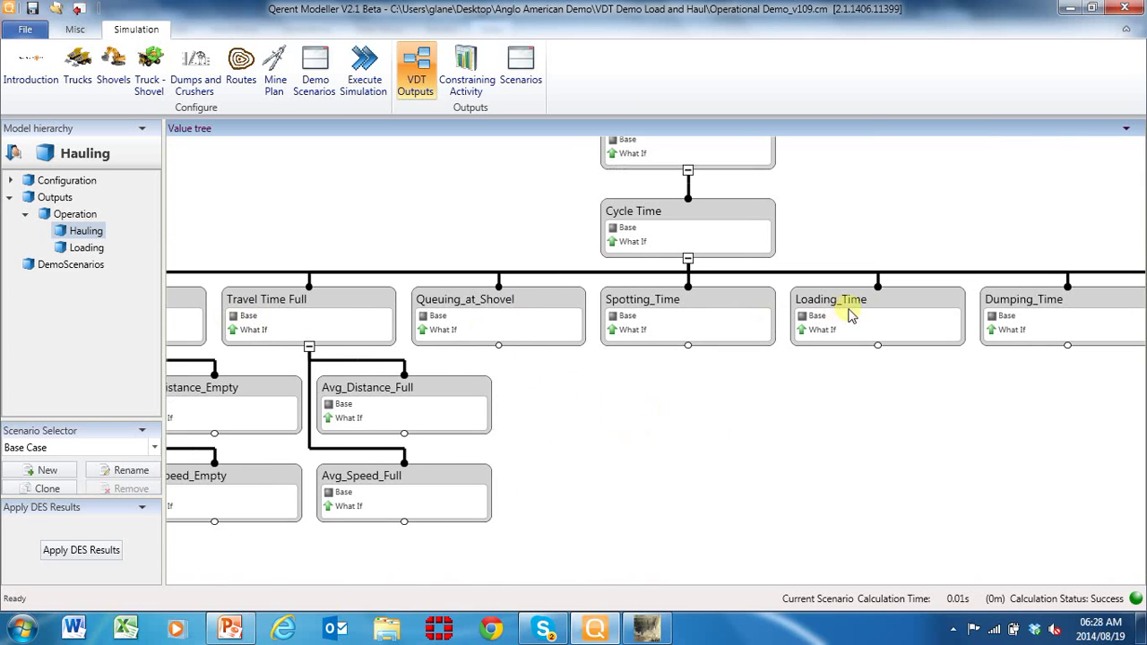
pyautogui.hscroll(3, 618, 416)
pyautogui.hscroll(5, 533, 469)
pyautogui.hscroll(-5, 633, 380)
pyautogui.scroll(4, 633, 379)
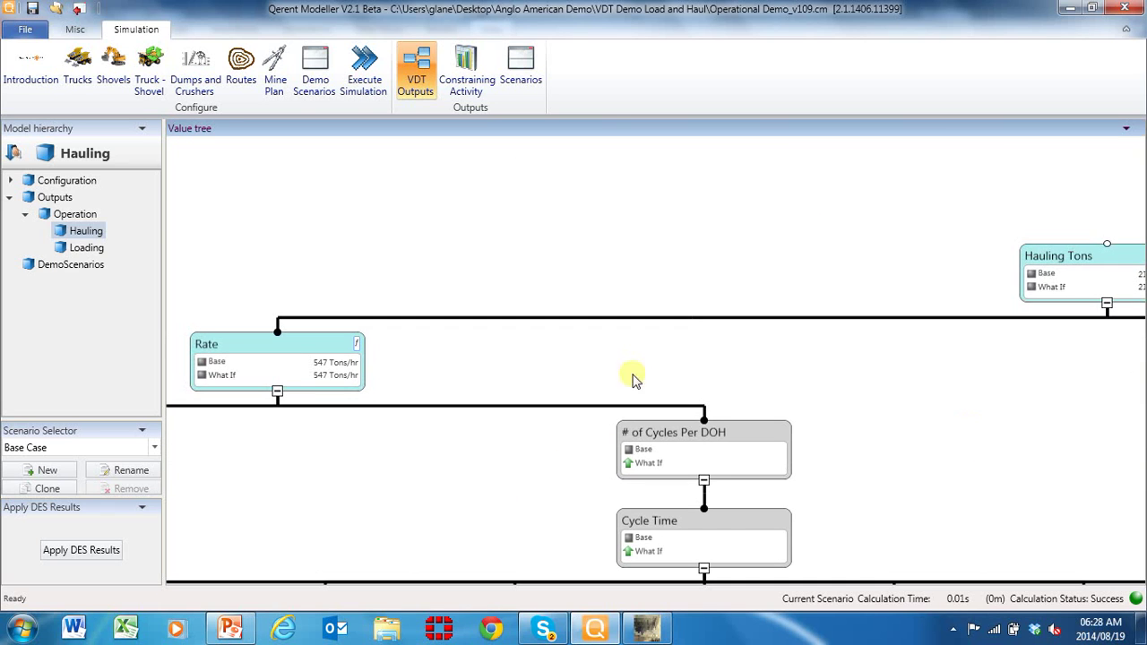
pyautogui.moveTo(1134, 231); pyautogui.dragTo(490, 148)
pyautogui.moveTo(563, 326); pyautogui.dragTo(636, 320)
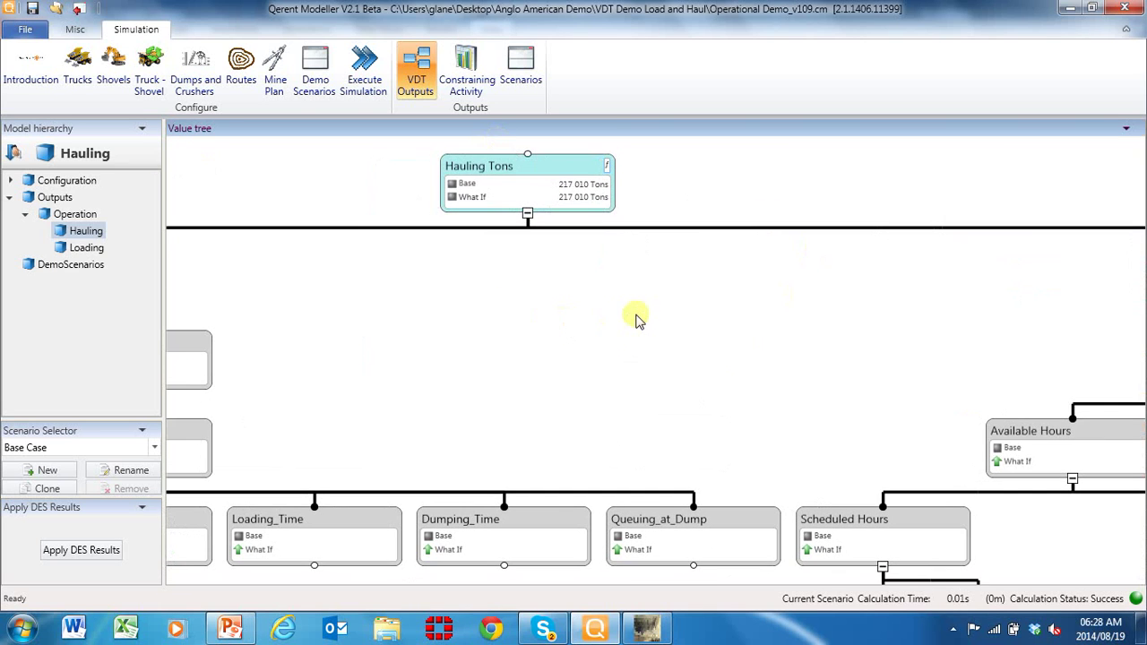
pyautogui.moveTo(615, 400); pyautogui.dragTo(630, 379)
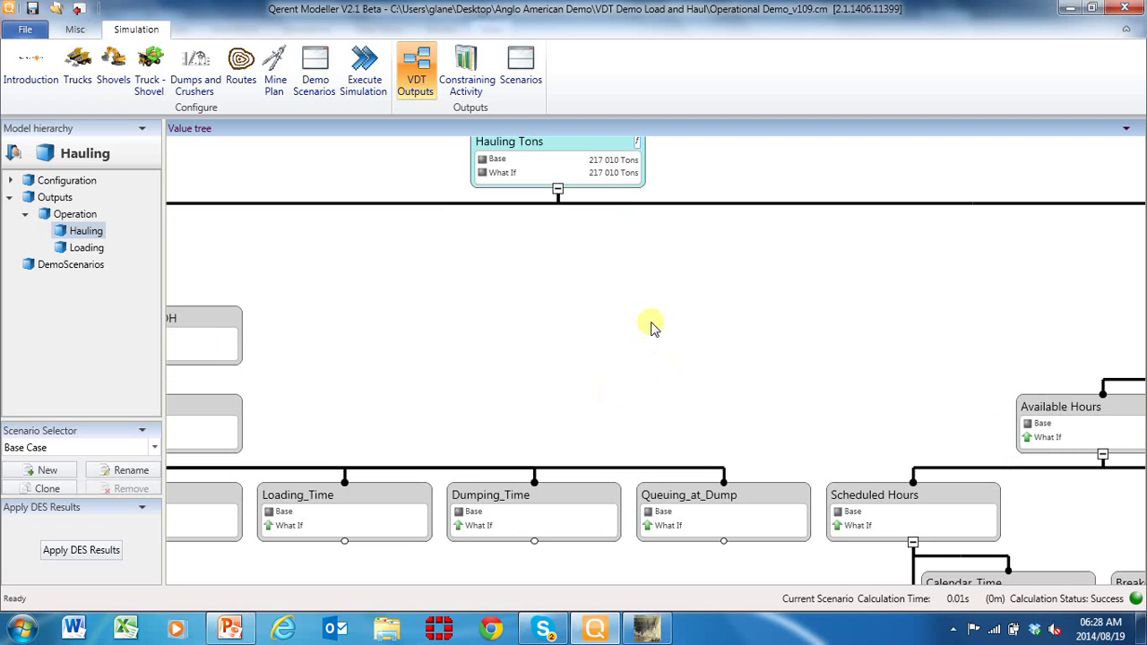
pyautogui.moveTo(624, 325); pyautogui.dragTo(601, 340)
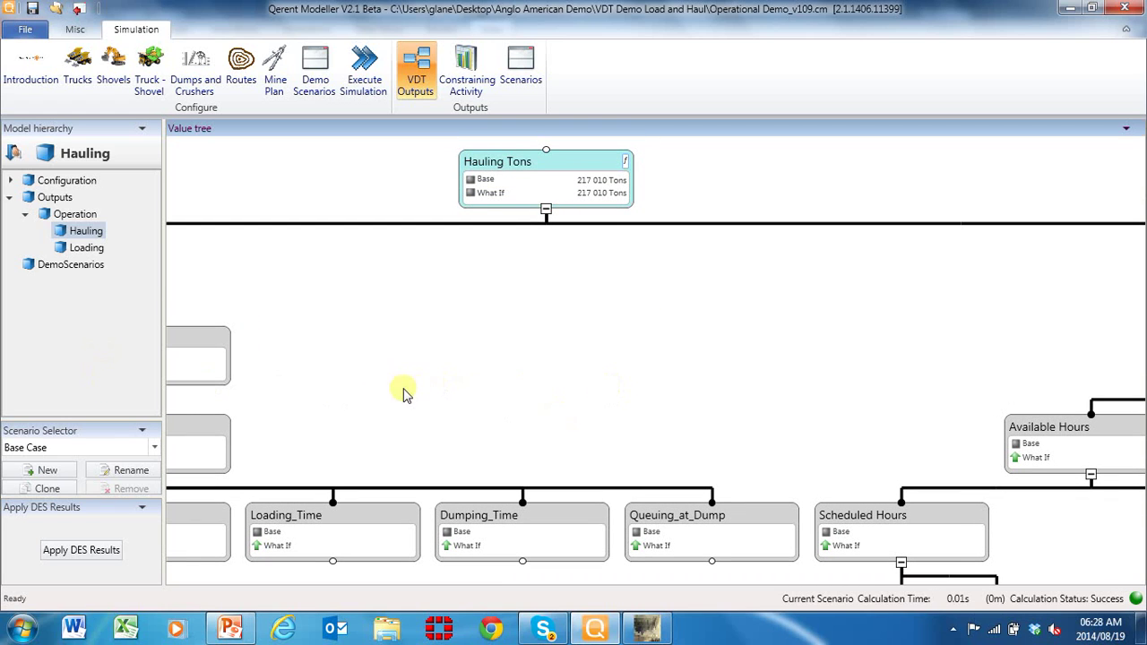
# Compare against the Demo scenario, with Hauling Tons at 217 010 in both Base and Demo.
pyautogui.click(154, 448)
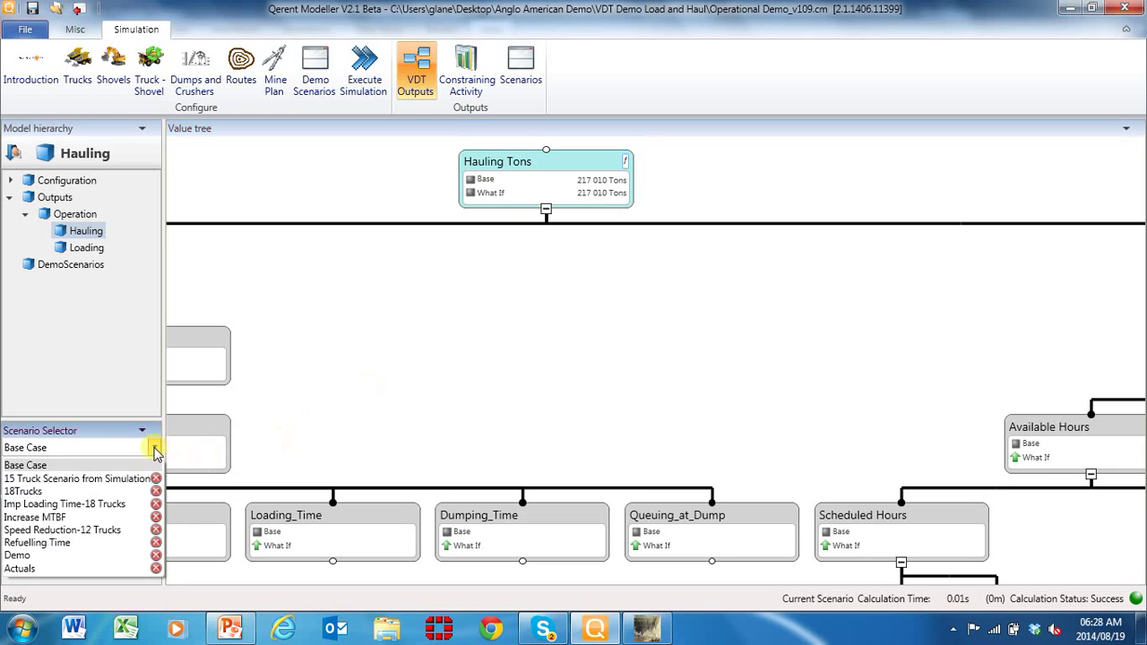
pyautogui.click(63, 556)
pyautogui.moveTo(489, 384); pyautogui.dragTo(727, 345)
pyautogui.moveTo(662, 323); pyautogui.dragTo(492, 361)
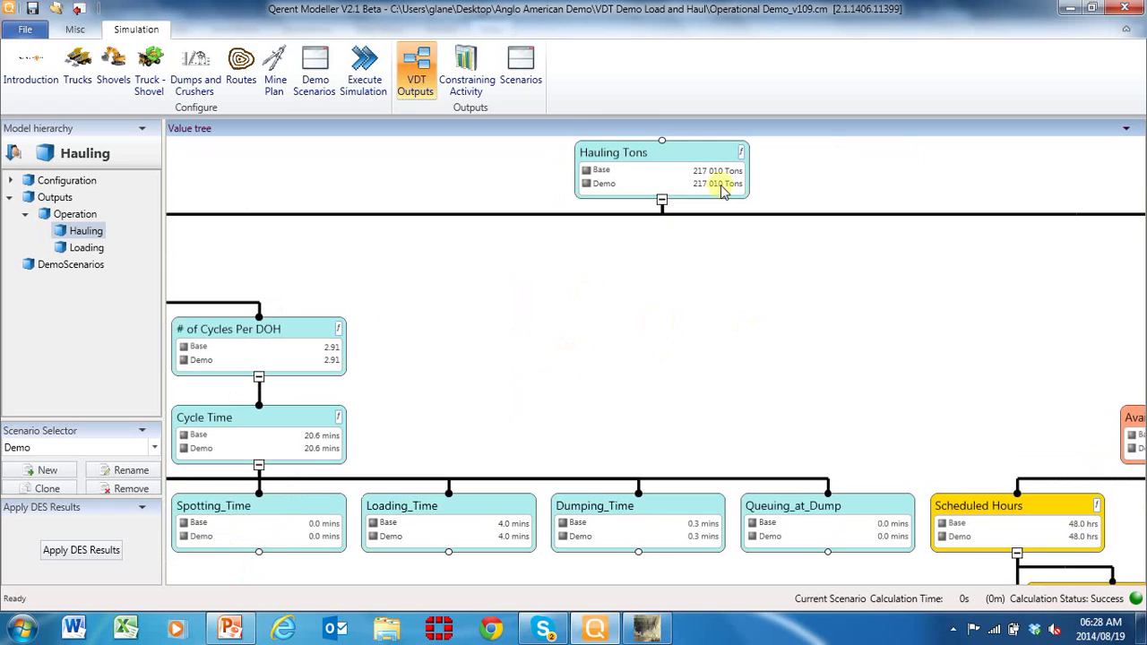
pyautogui.moveTo(746, 317); pyautogui.dragTo(625, 304)
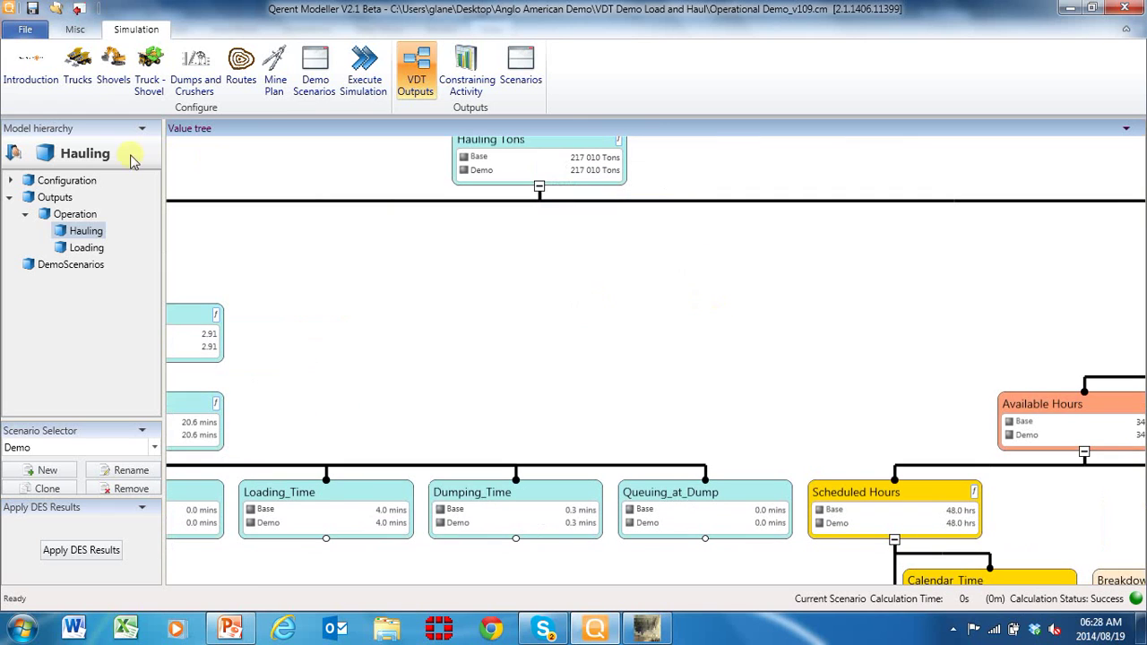
# Refresh the Hauling tree, so Demo shows 15 trucks and 496.2 hrs Total DOH.
pyautogui.click(76, 215)
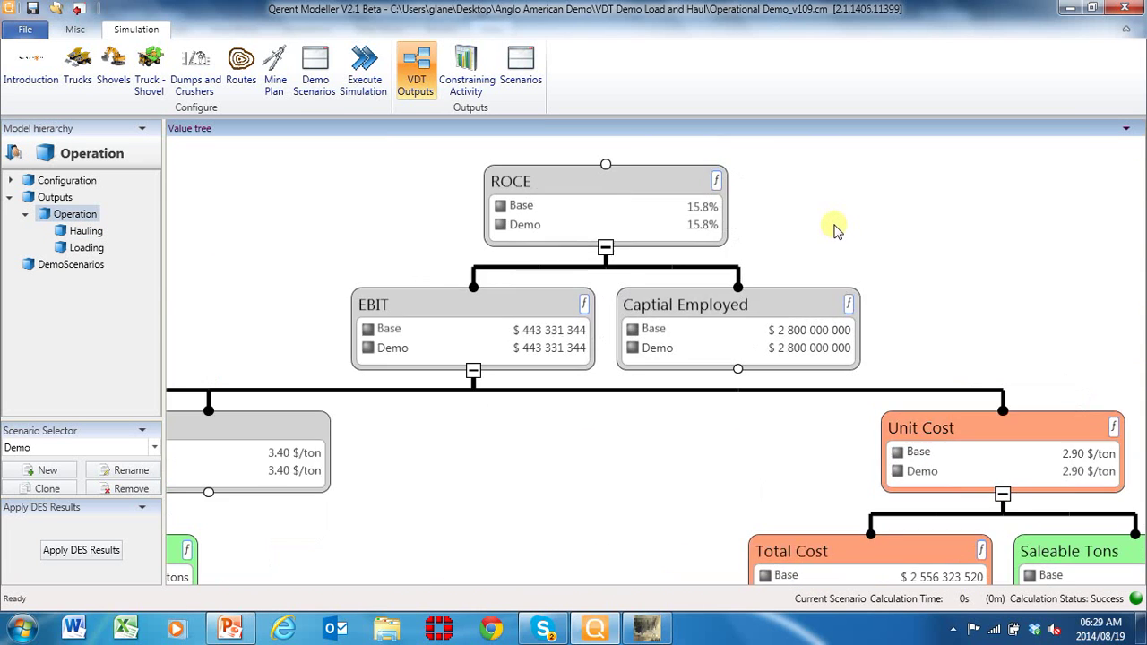
pyautogui.click(79, 216)
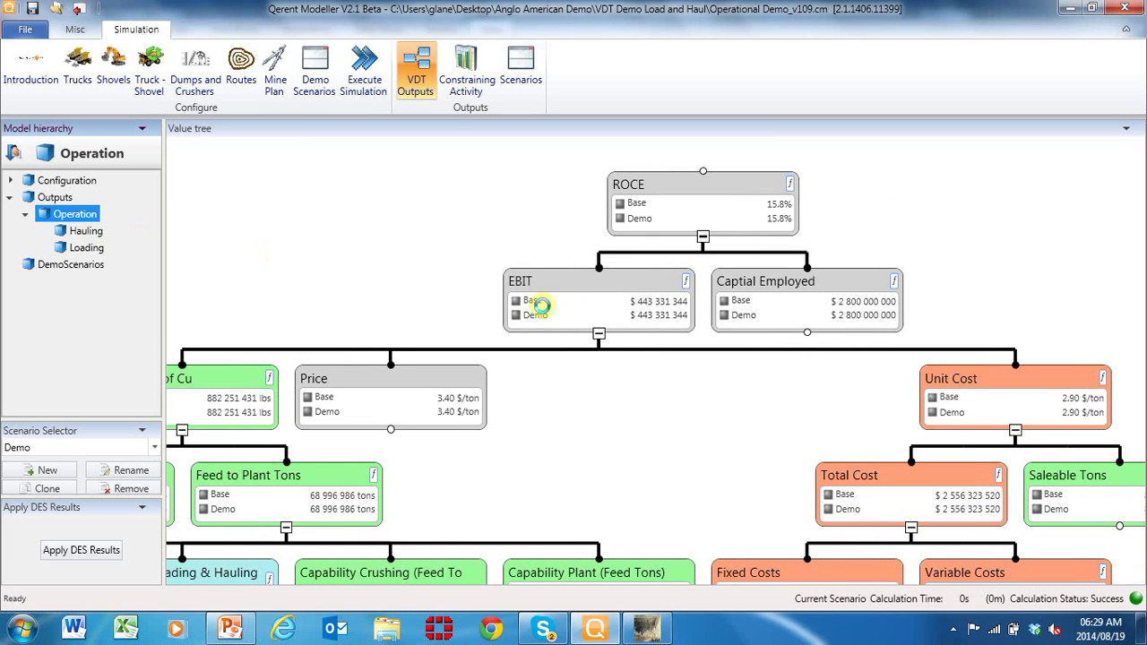
pyautogui.press('Down')
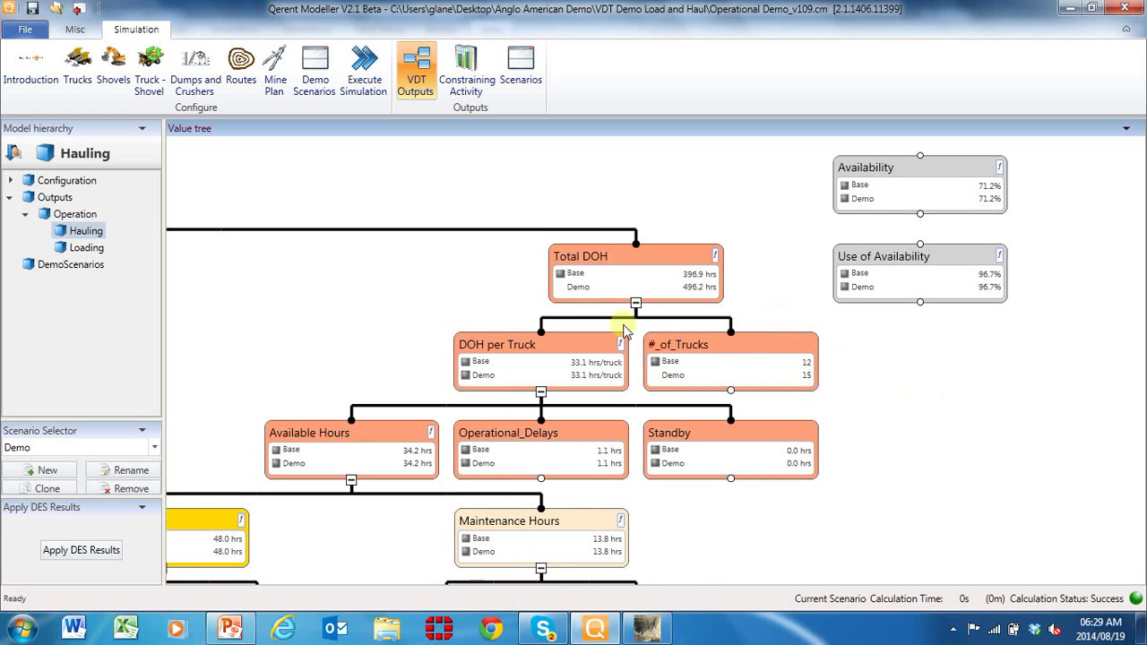
# Show the Operation tree, with Demo ROCE 27.1% versus Base 15.8%.
pyautogui.moveTo(305, 337); pyautogui.dragTo(822, 231)
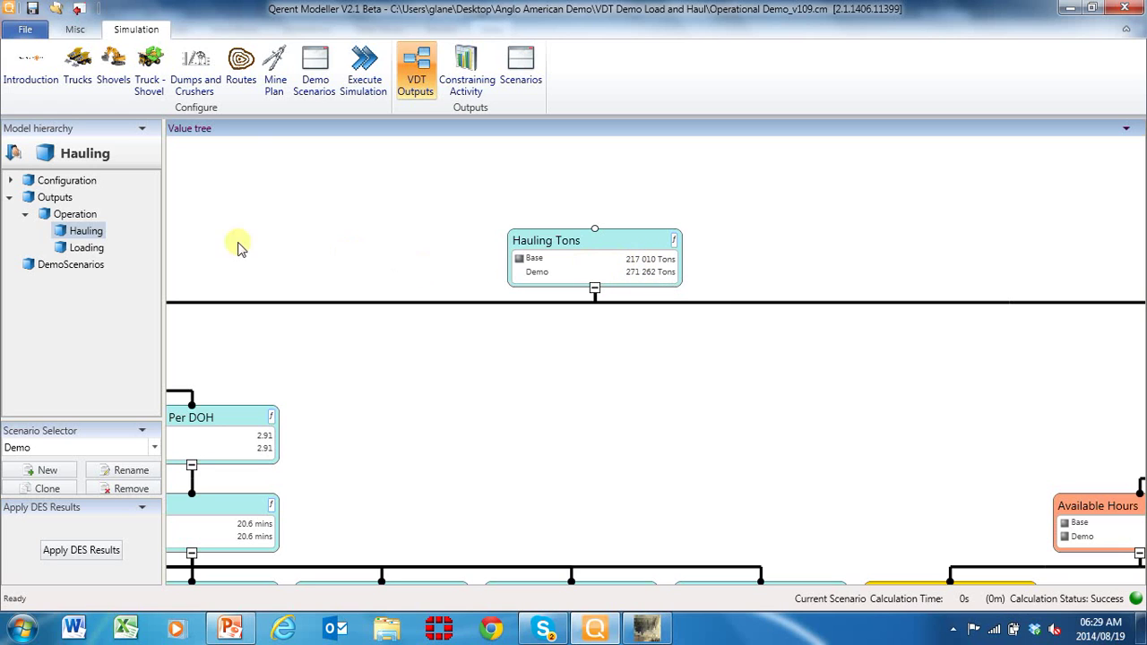
pyautogui.click(85, 213)
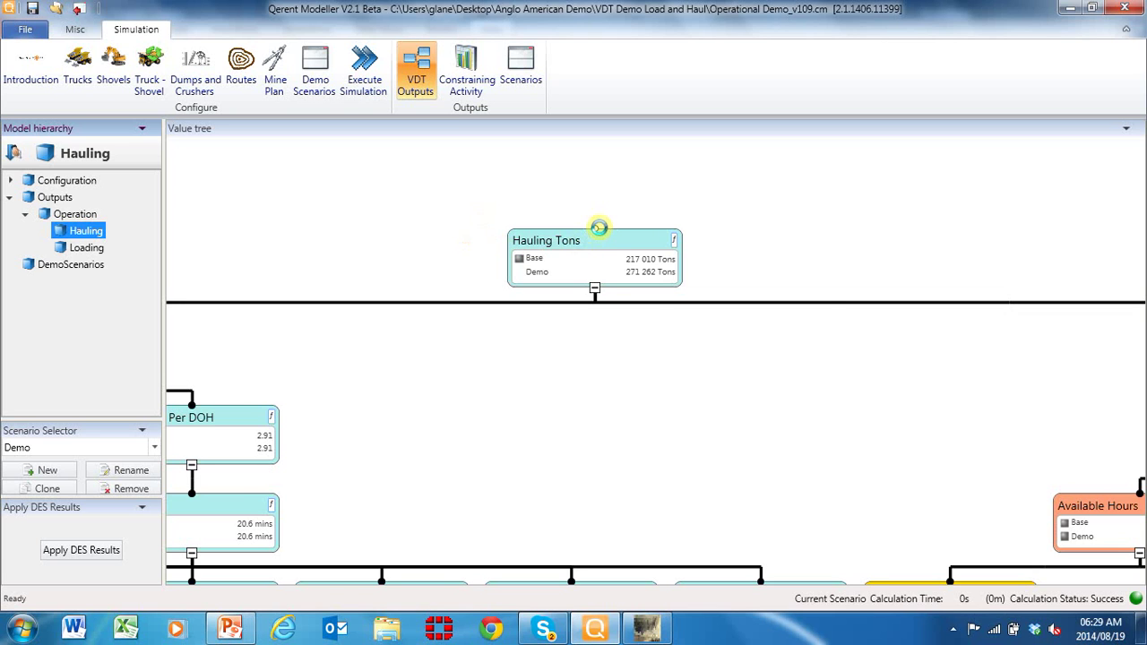
pyautogui.click(598, 228)
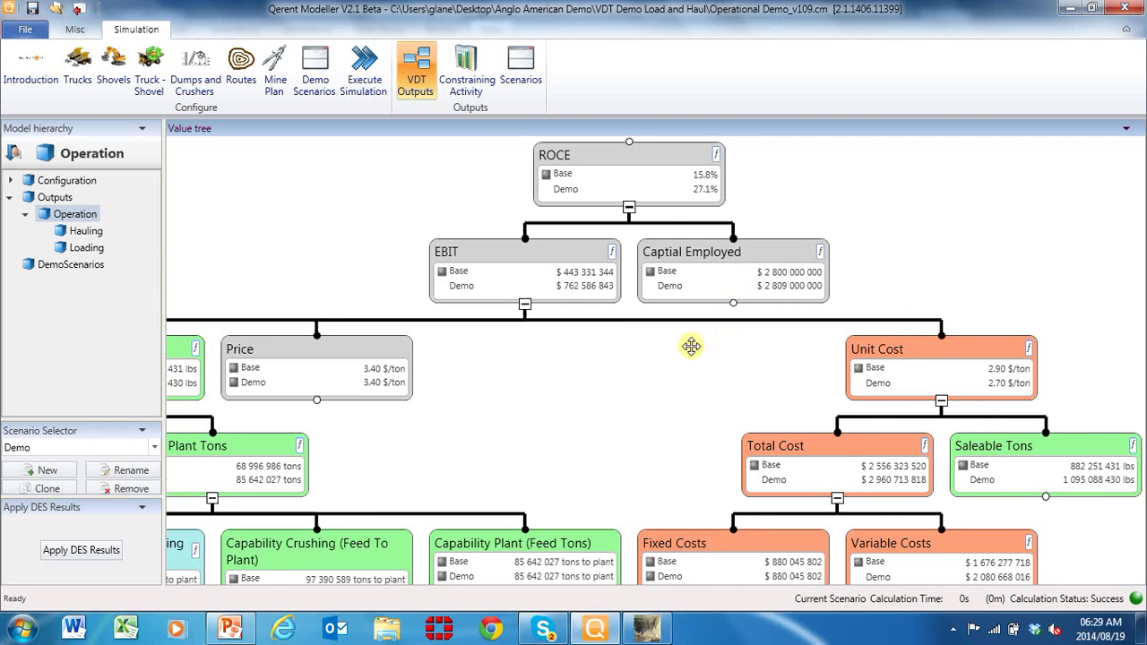
# Review Demo Unit Cost 2.70 versus Base 2.90 $/ton, then return to the Hauling tree.
pyautogui.moveTo(828, 339); pyautogui.dragTo(671, 276)
pyautogui.moveTo(1108, 397); pyautogui.dragTo(929, 290)
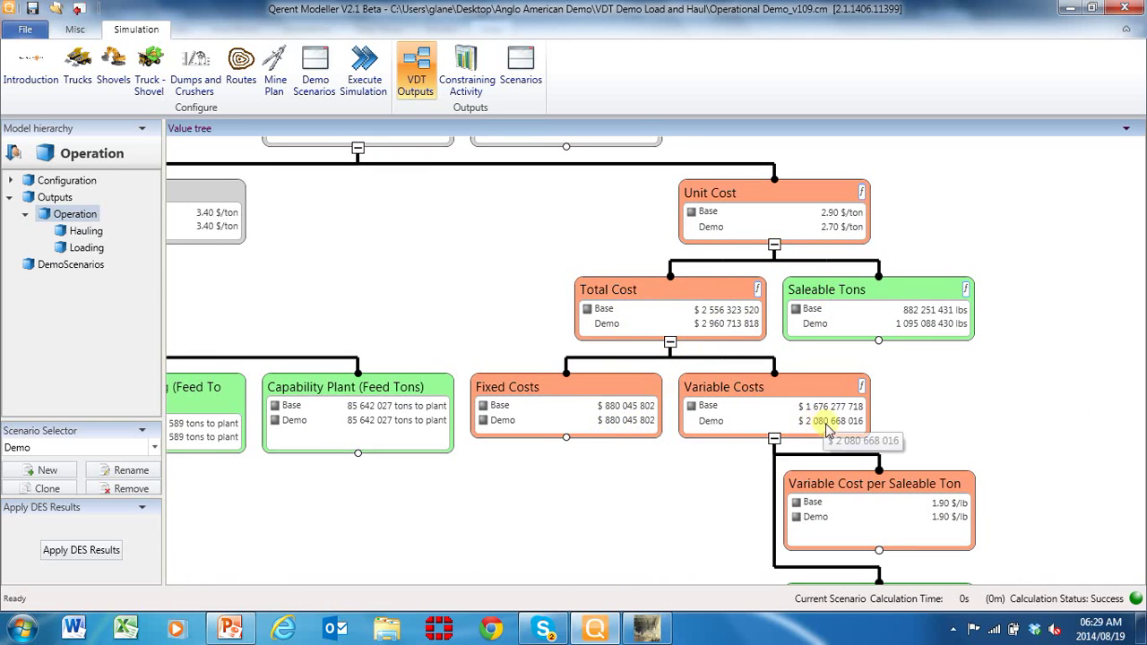
pyautogui.moveTo(883, 403); pyautogui.dragTo(975, 506)
pyautogui.moveTo(615, 395); pyautogui.dragTo(684, 430)
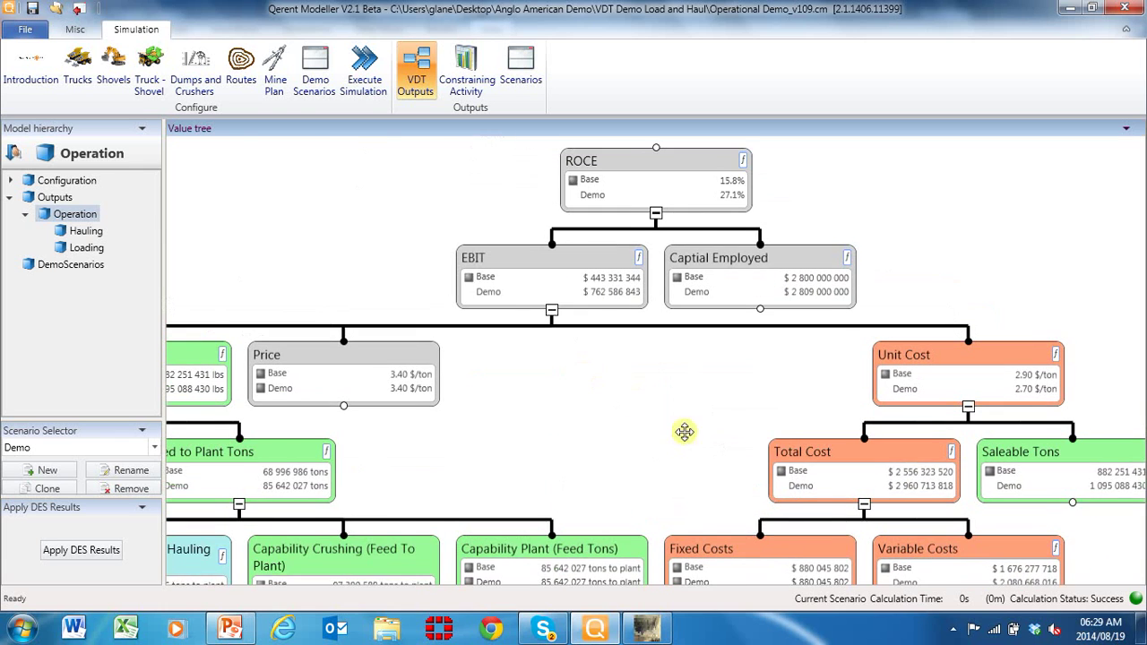
pyautogui.moveTo(379, 248)
pyautogui.mouseDown()
pyautogui.moveTo(476, 238)
pyautogui.moveTo(403, 273)
pyautogui.mouseUp()
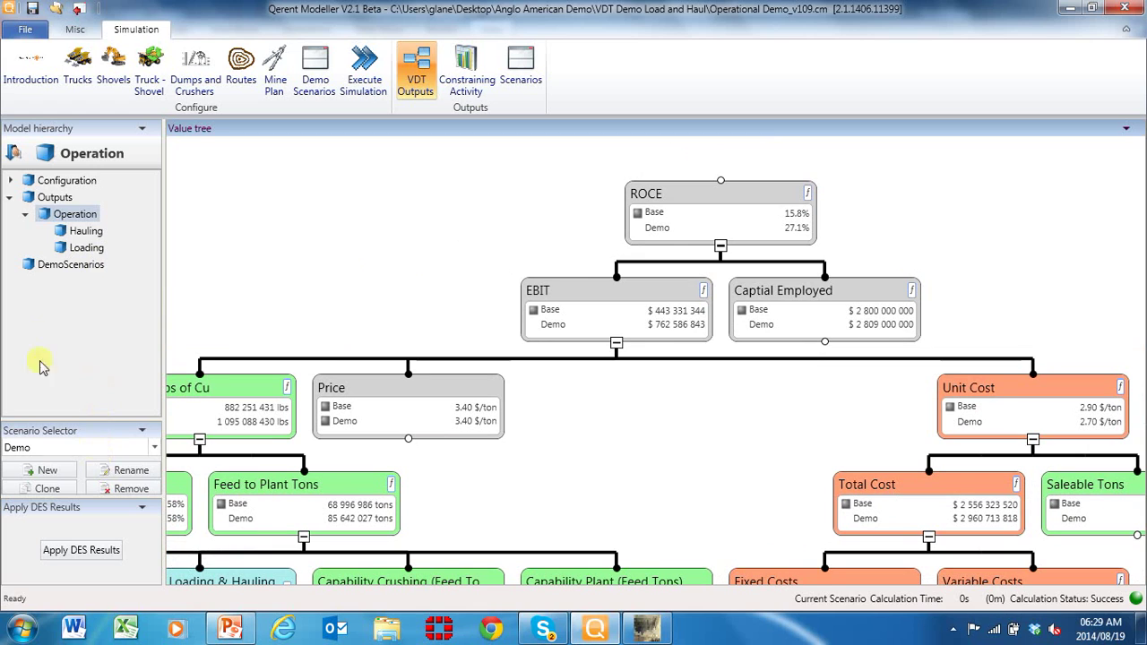
pyautogui.click(78, 218)
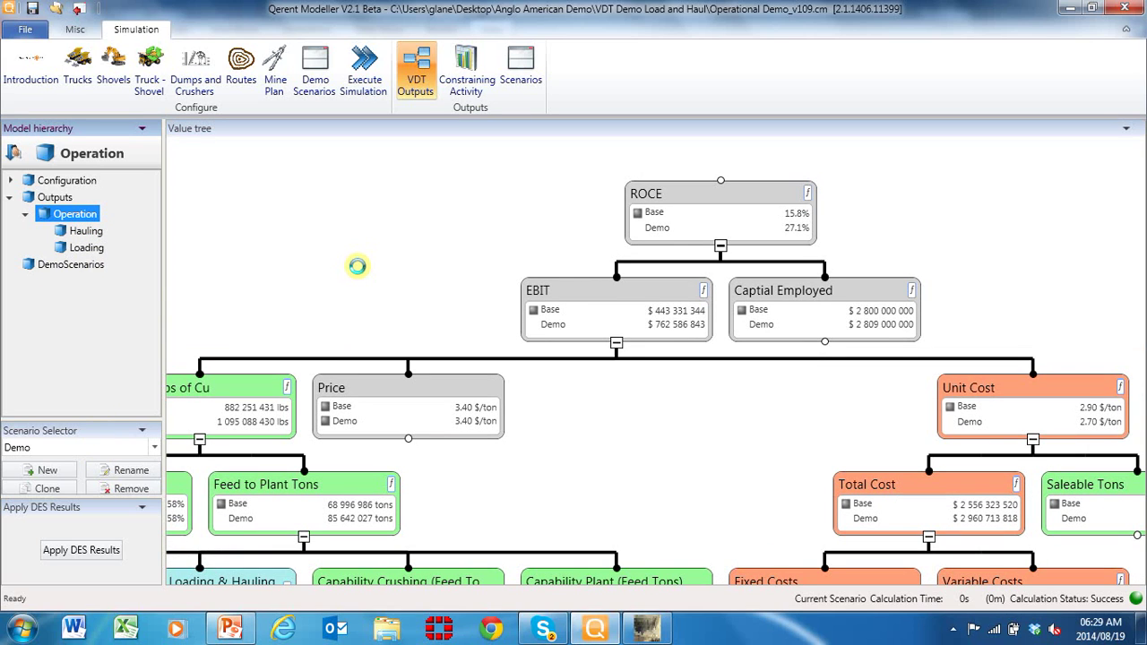
pyautogui.press('Down')
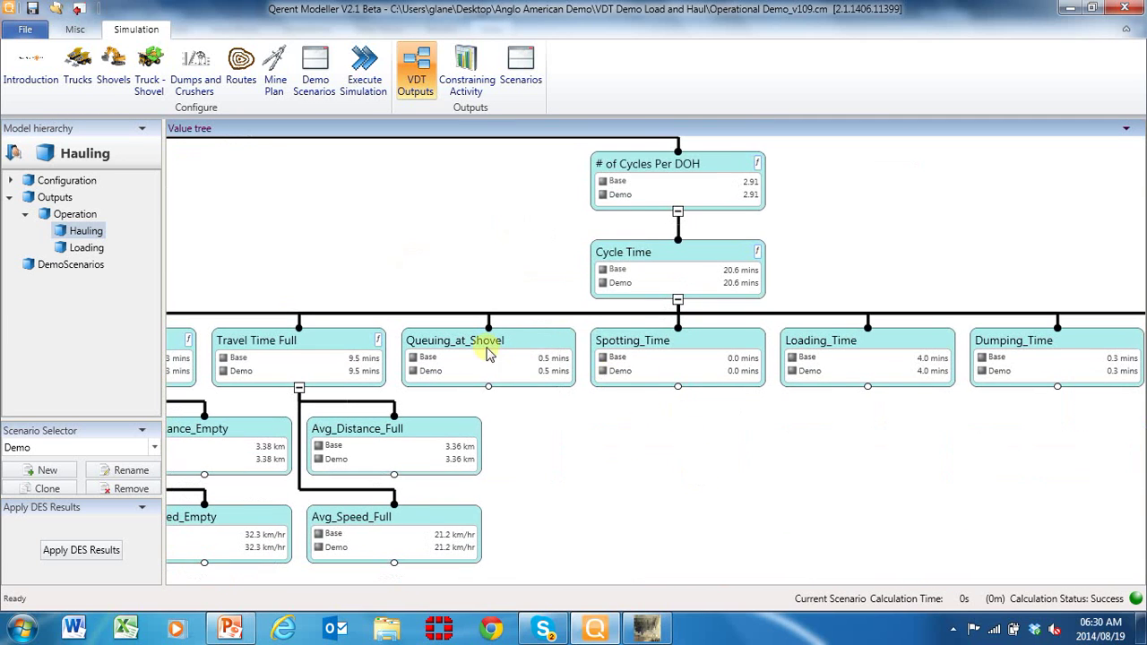
pyautogui.moveTo(570, 423); pyautogui.dragTo(622, 429)
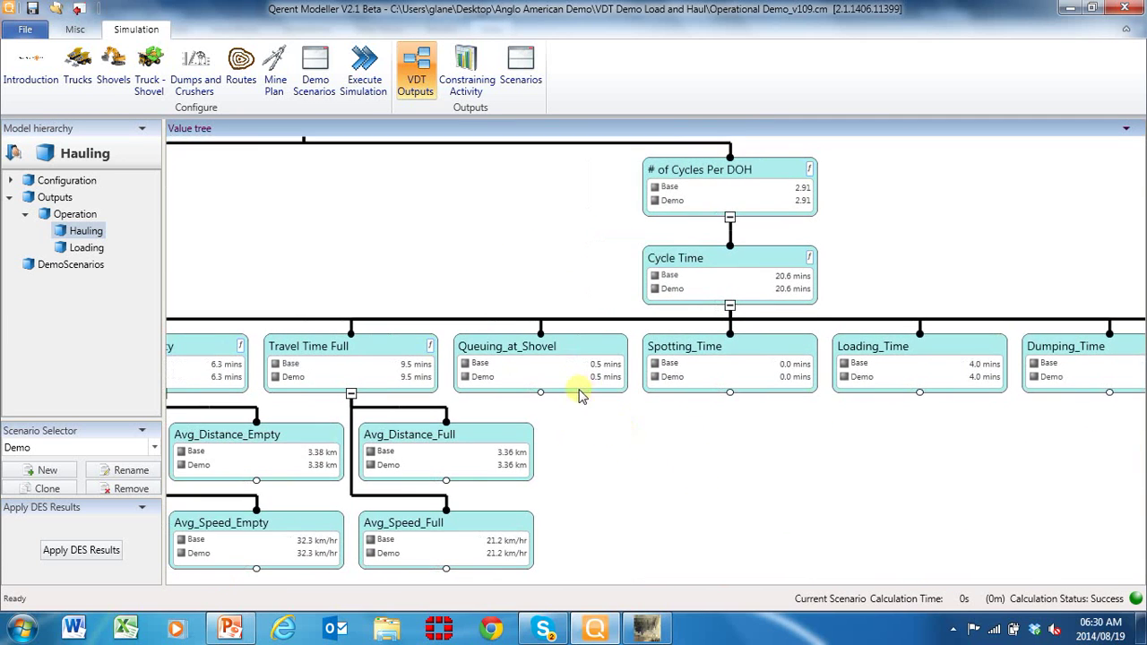
pyautogui.moveTo(669, 473); pyautogui.dragTo(525, 448)
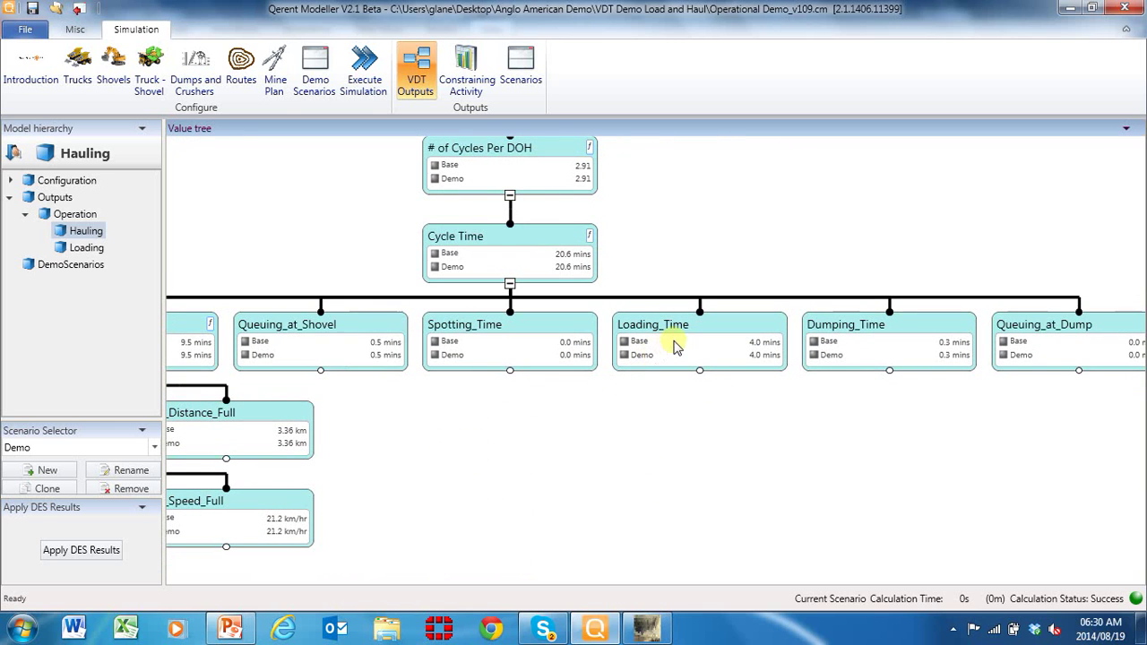
pyautogui.moveTo(675, 418); pyautogui.dragTo(495, 435)
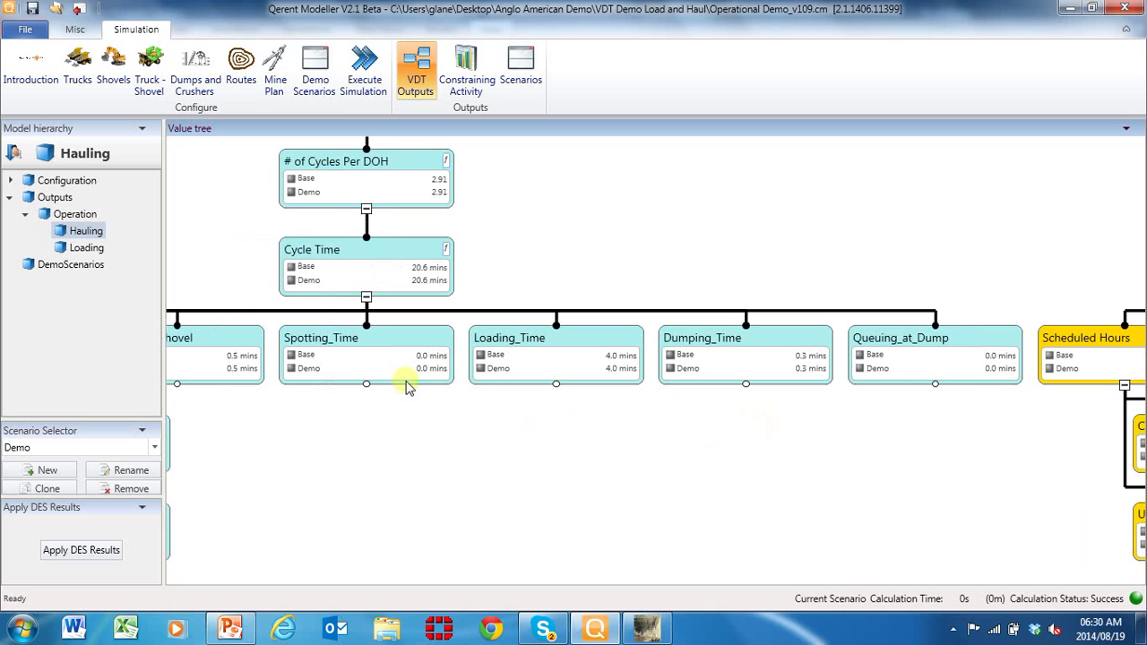
pyautogui.moveTo(404, 385); pyautogui.dragTo(460, 410)
pyautogui.moveTo(302, 366); pyautogui.dragTo(322, 381)
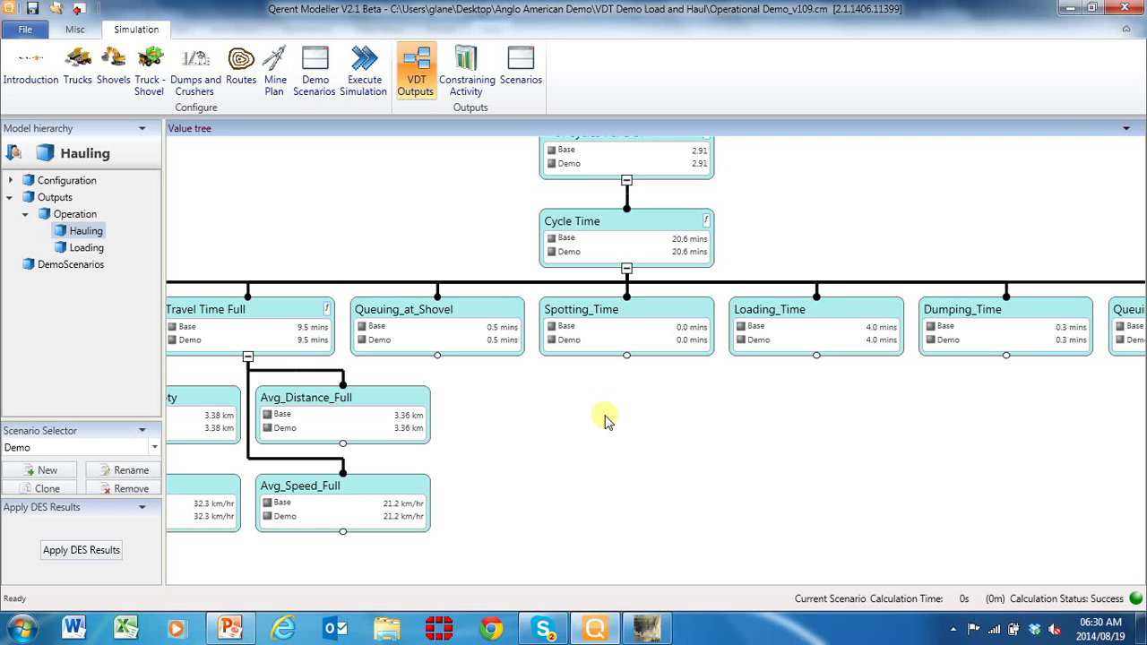
pyautogui.scroll(1, 546, 440)
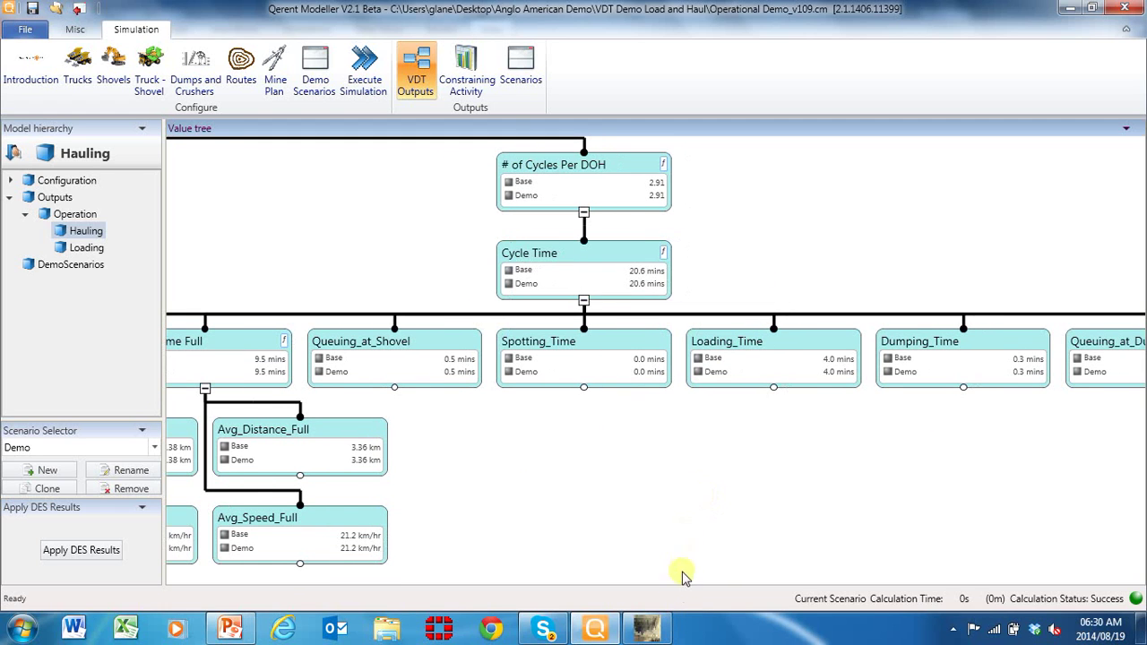
pyautogui.click(658, 627)
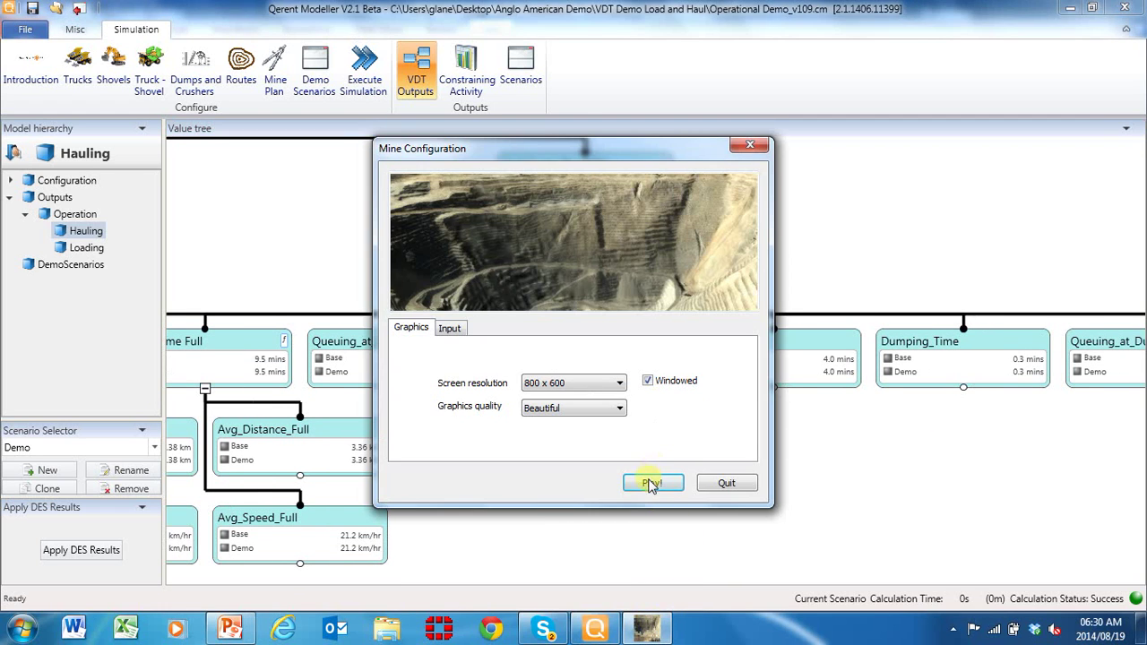
pyautogui.click(652, 484)
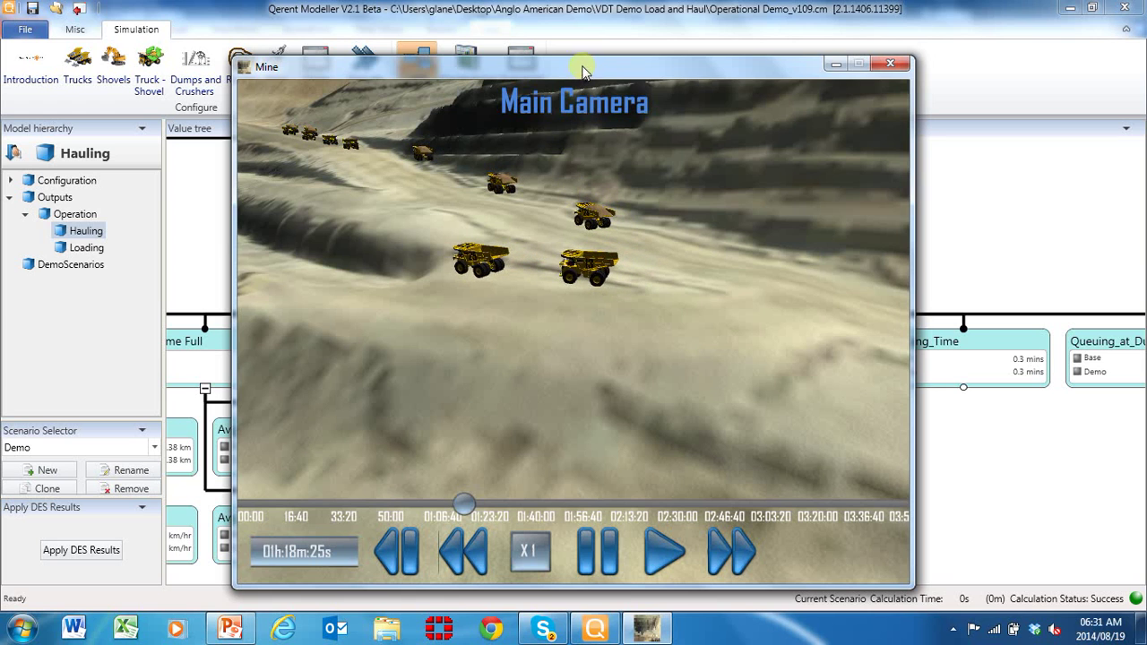
pyautogui.click(467, 255)
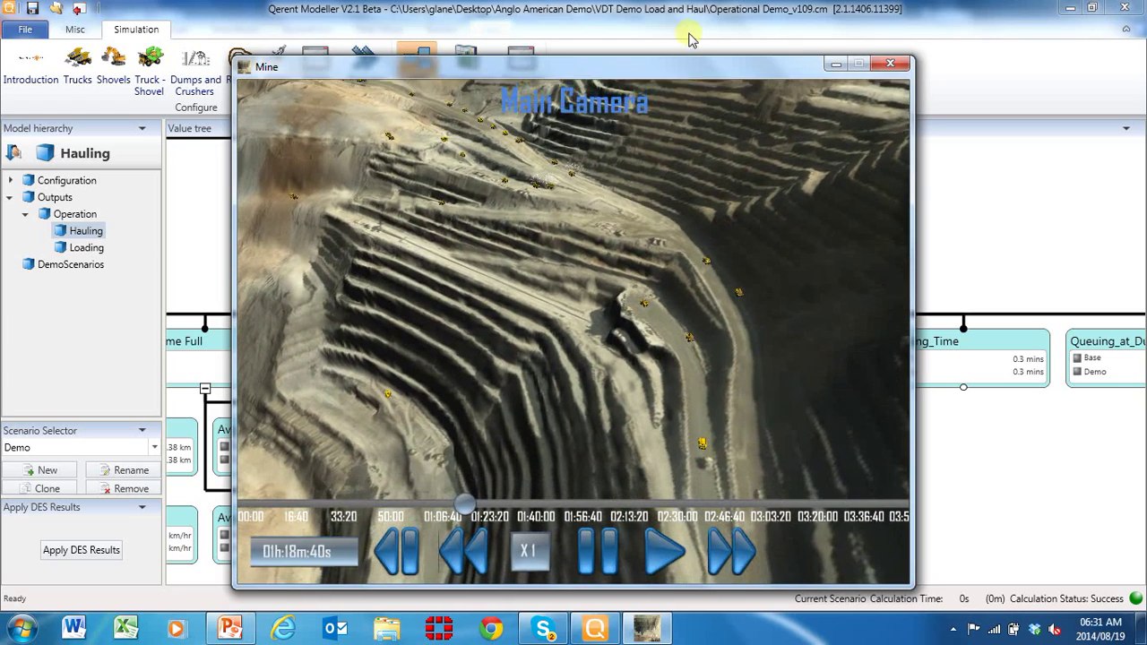
# Close the 3D mine playback and pan the value tree over to the Hauling Tons node.
pyautogui.click(887, 67)
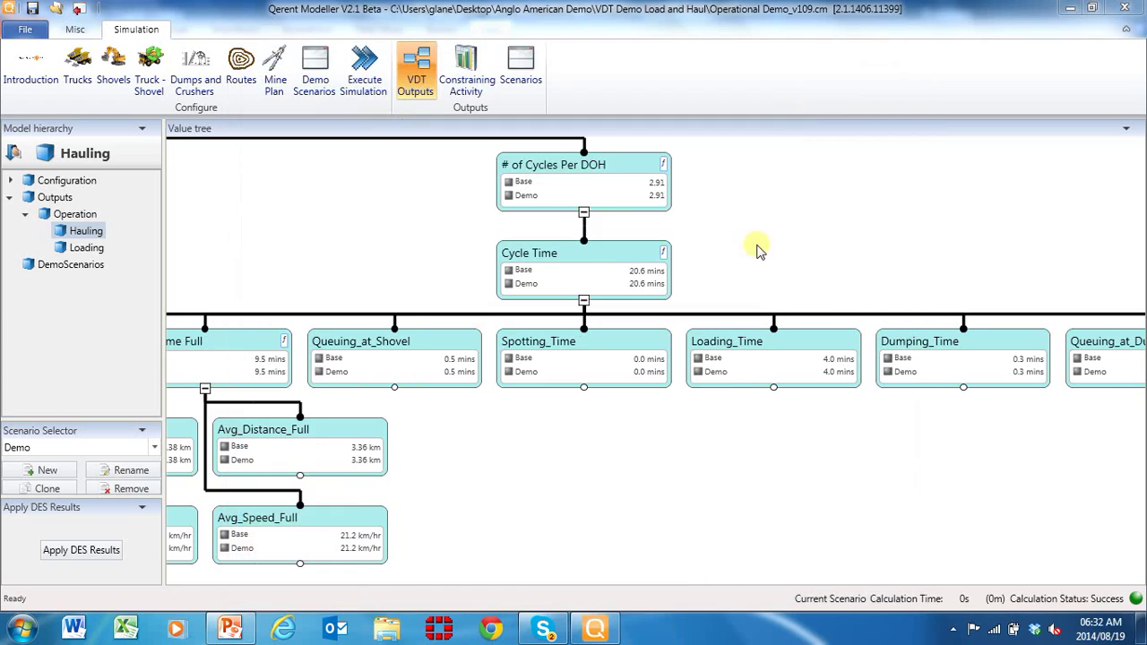
pyautogui.moveTo(654, 509); pyautogui.dragTo(797, 464)
pyautogui.moveTo(443, 235); pyautogui.dragTo(639, 340)
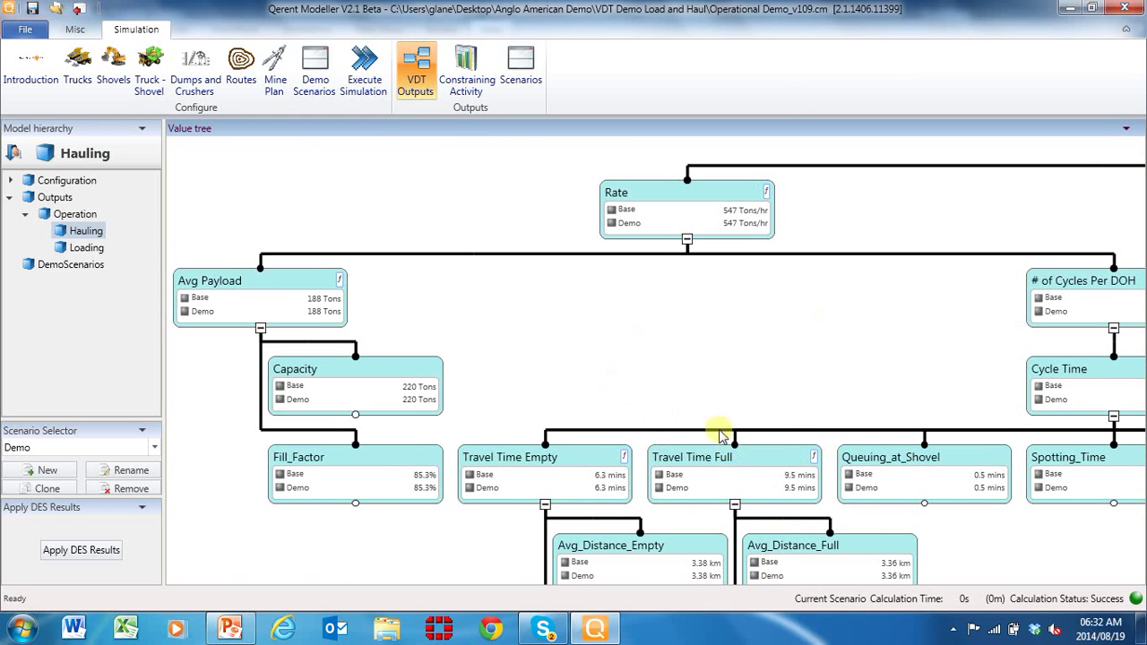
pyautogui.moveTo(709, 325); pyautogui.dragTo(533, 347)
pyautogui.moveTo(1003, 257); pyautogui.dragTo(361, 317)
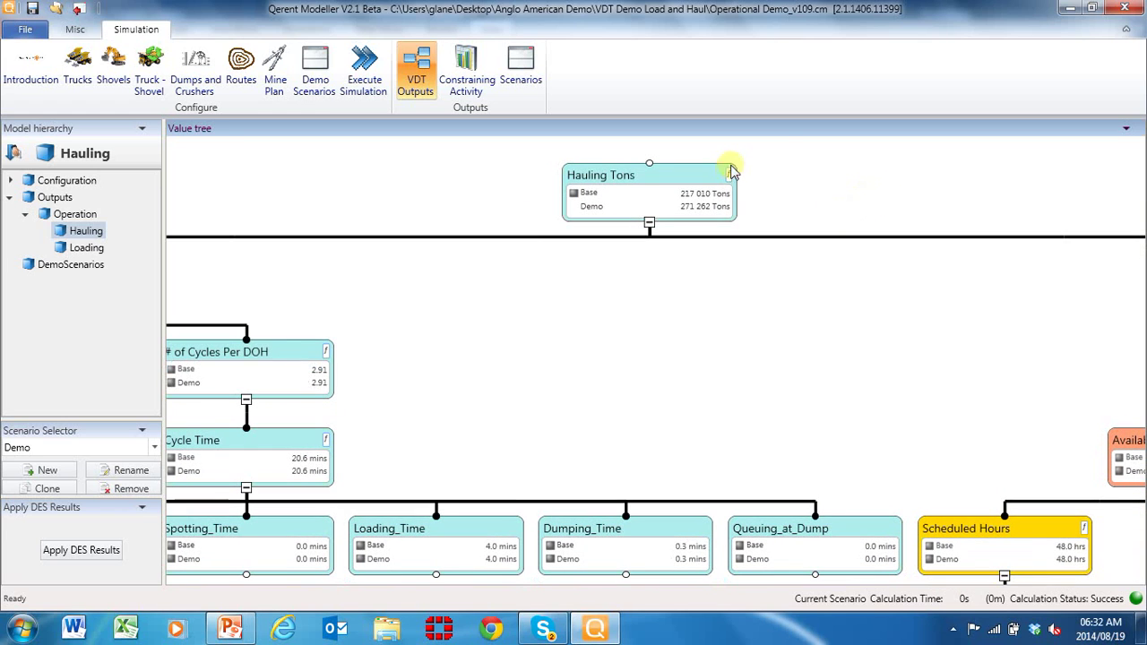
# Run a maximized Hauling Tons attribution analysis, Base Case versus 15 Truck Scenario.
pyautogui.rightClick(660, 179)
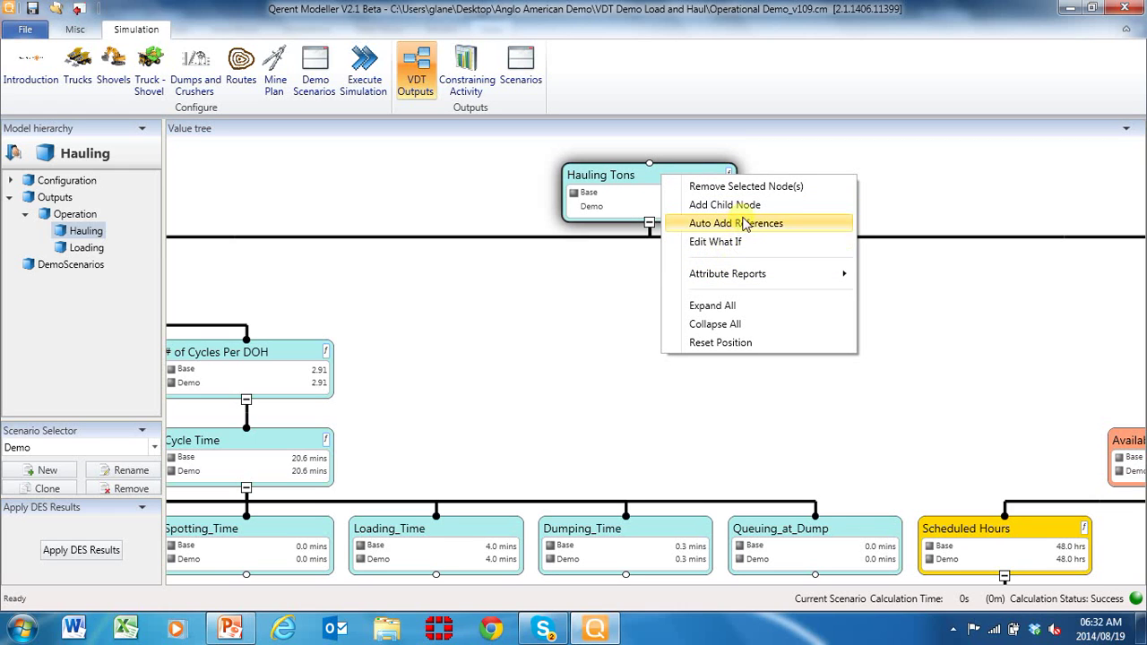
pyautogui.moveTo(789, 271)
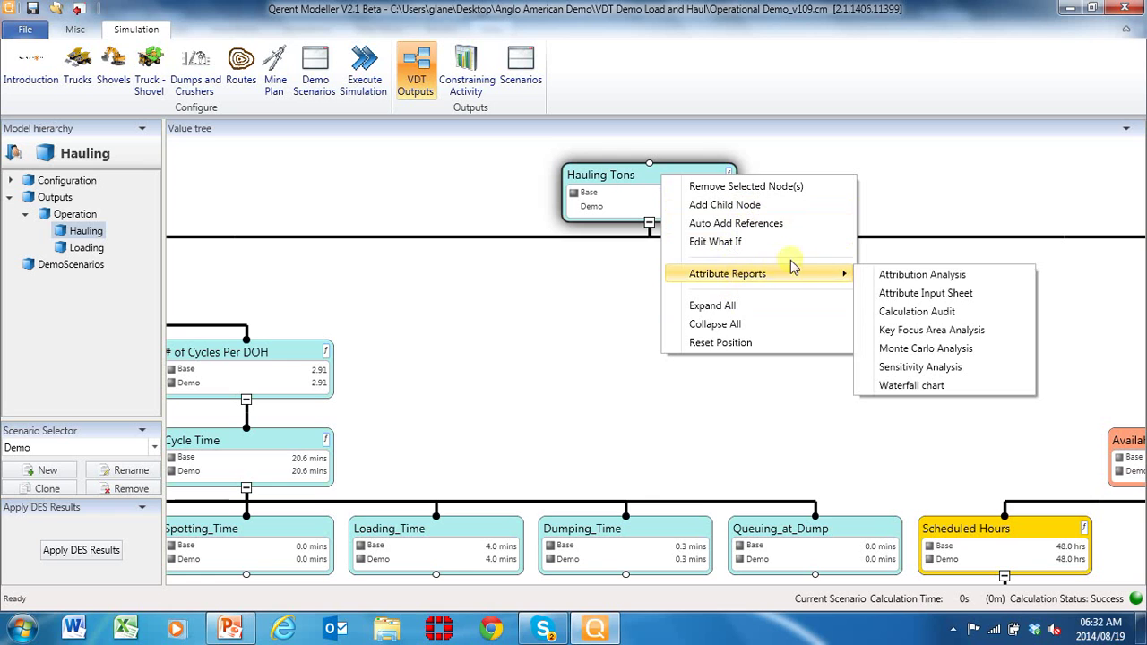
pyautogui.click(901, 274)
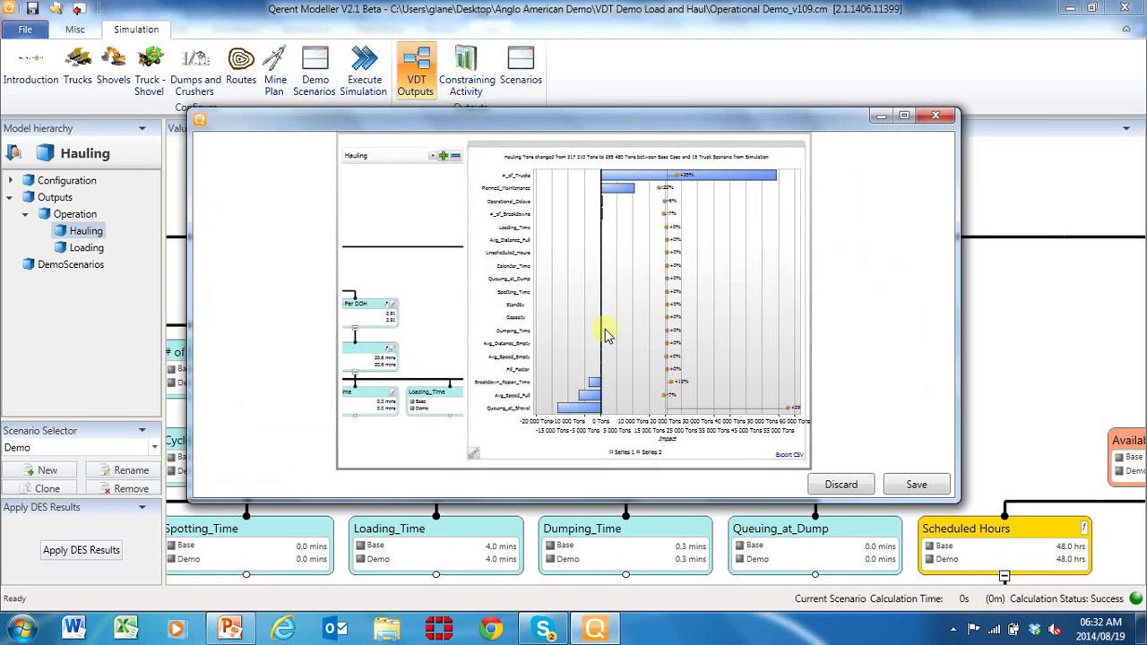
pyautogui.click(904, 115)
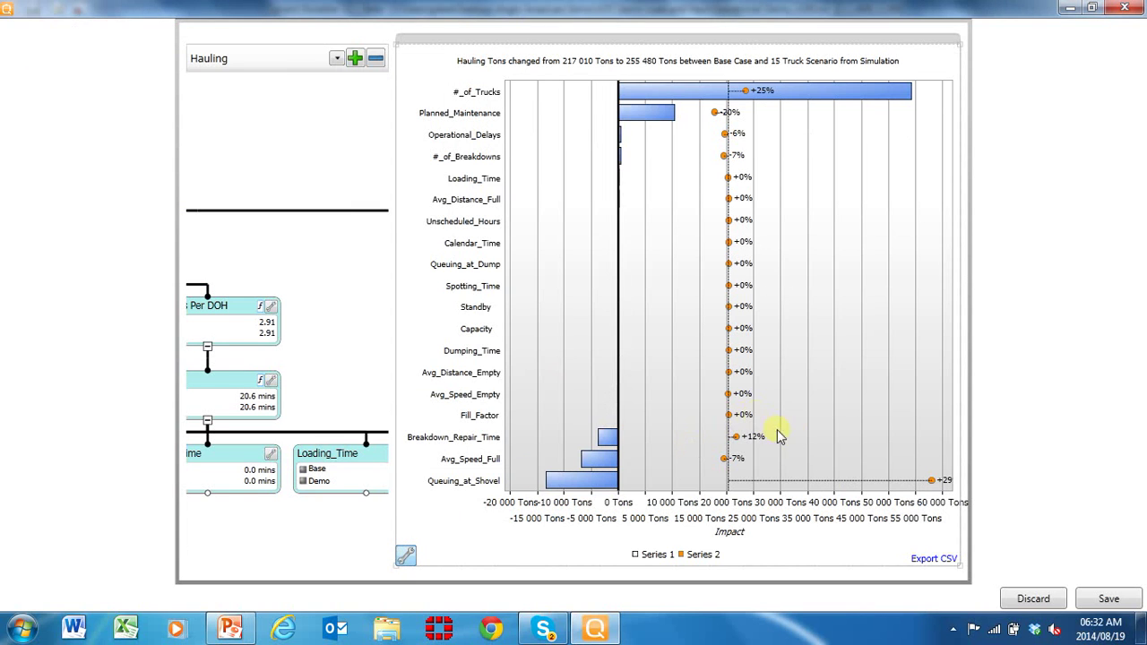
# Set the chart's variation scenario to Demo, review the bars, then discard the chart unsaved.
pyautogui.doubleClick(825, 439)
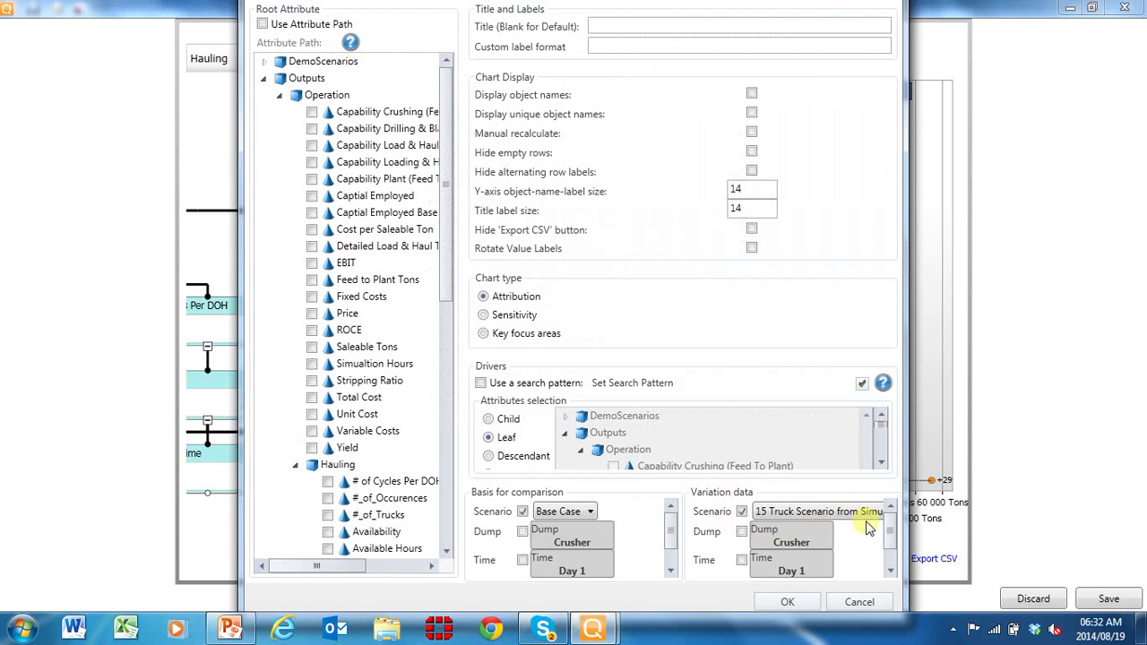
pyautogui.click(802, 516)
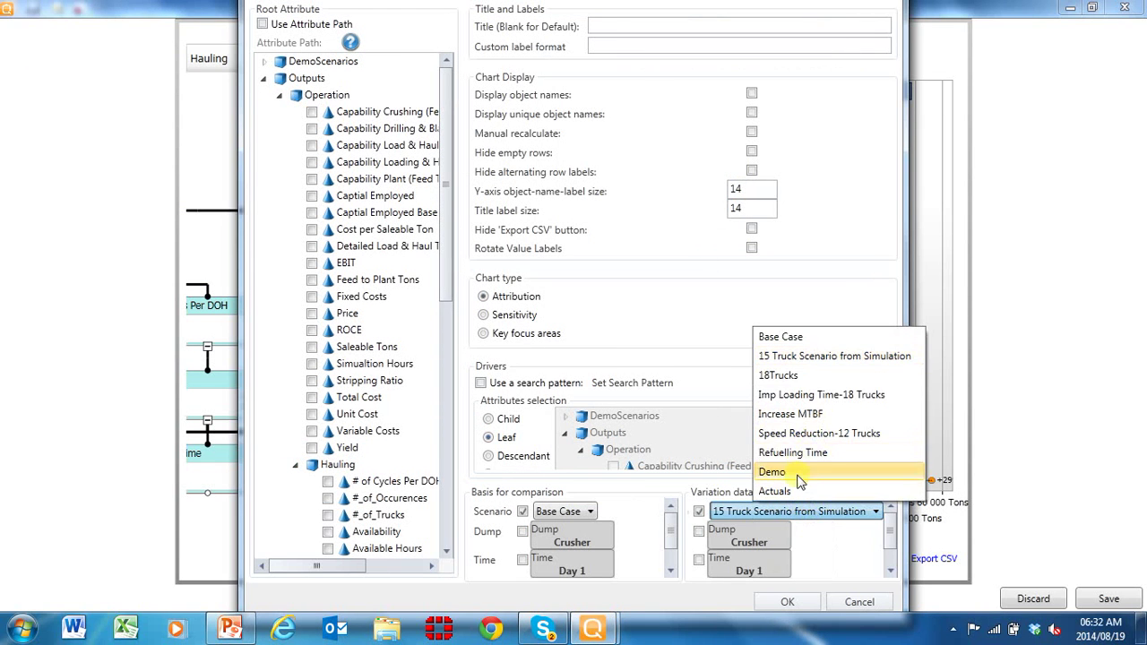
pyautogui.click(793, 473)
pyautogui.click(786, 601)
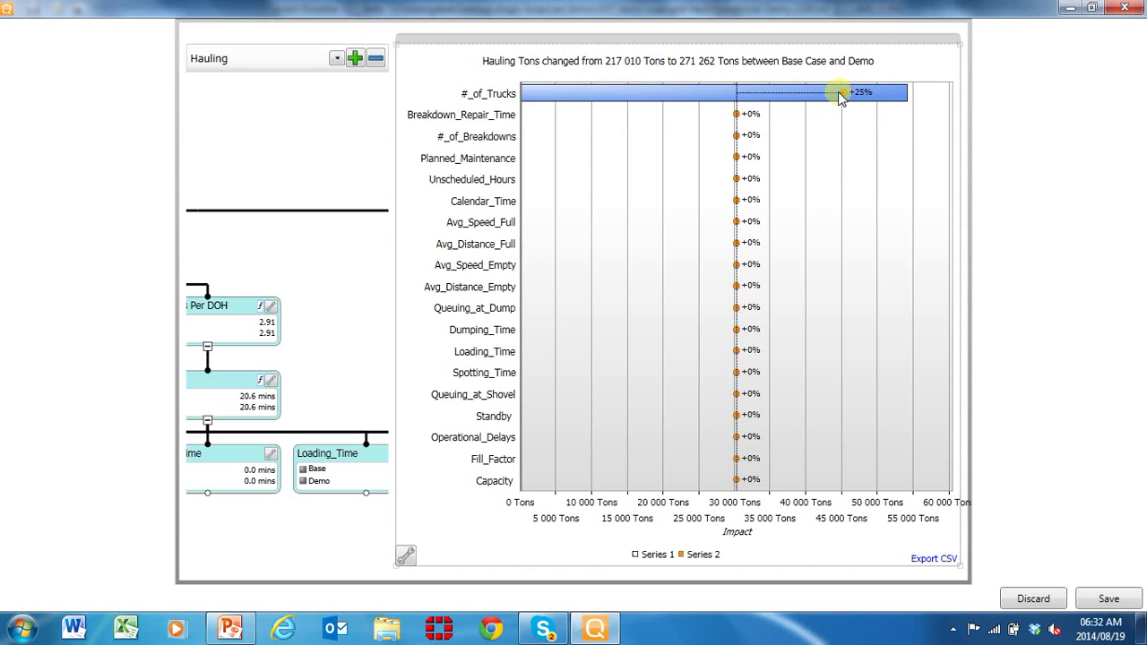
pyautogui.moveTo(887, 100)
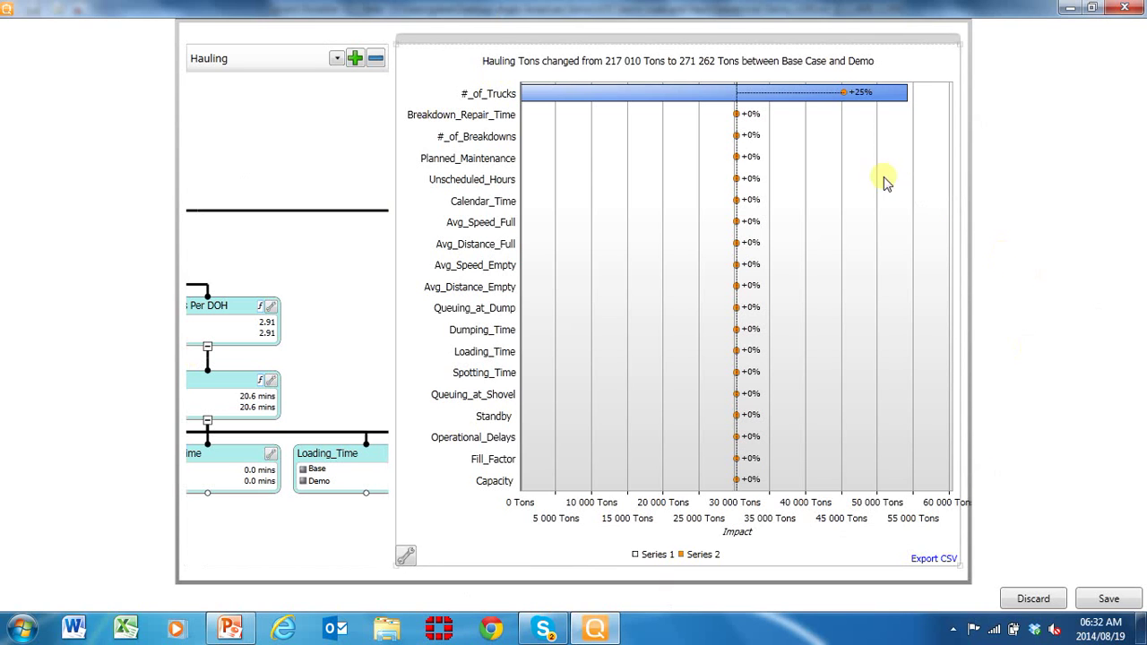
pyautogui.click(1030, 599)
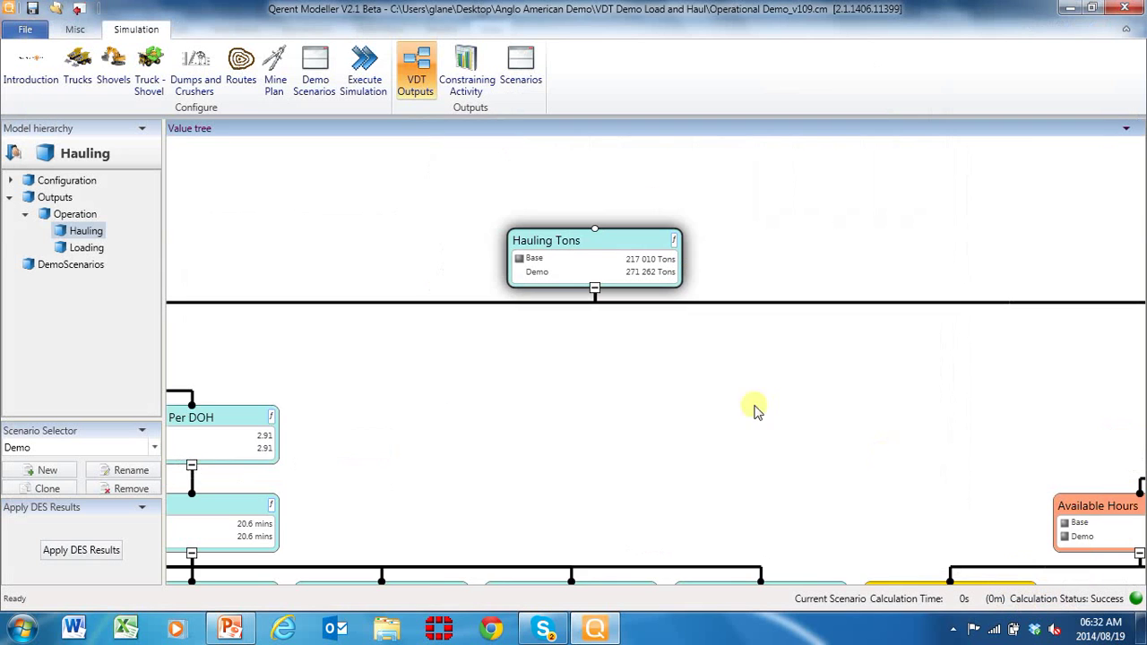
# Compare against the 15 Truck Scenario from Simulation and reveal the travel-time nodes.
pyautogui.click(154, 448)
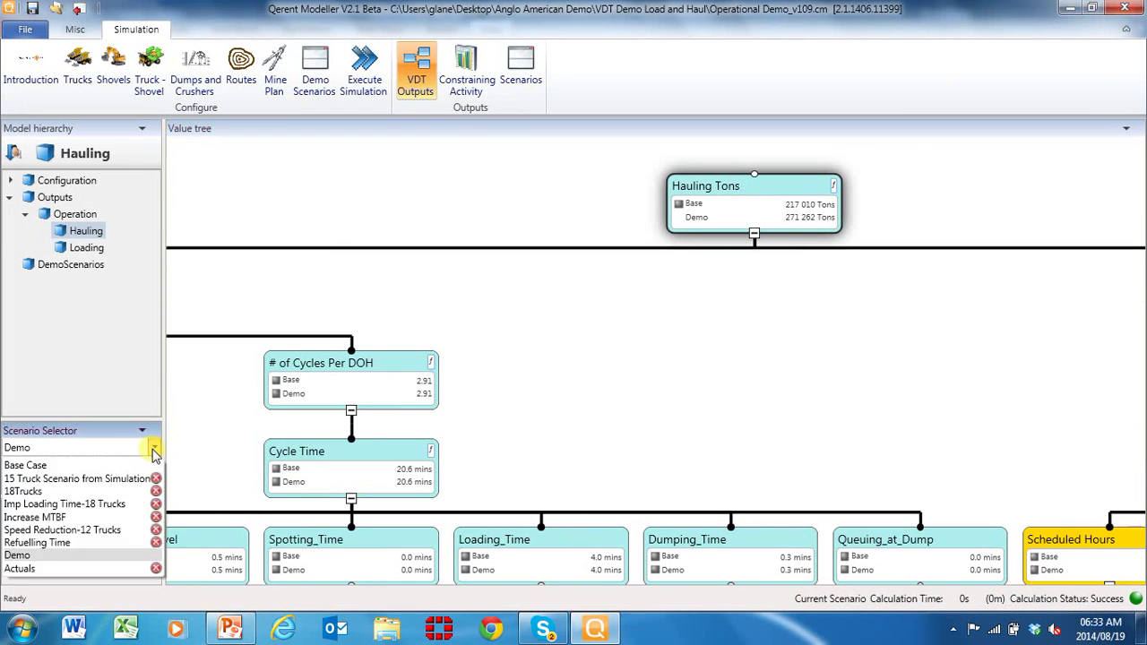
pyautogui.click(114, 477)
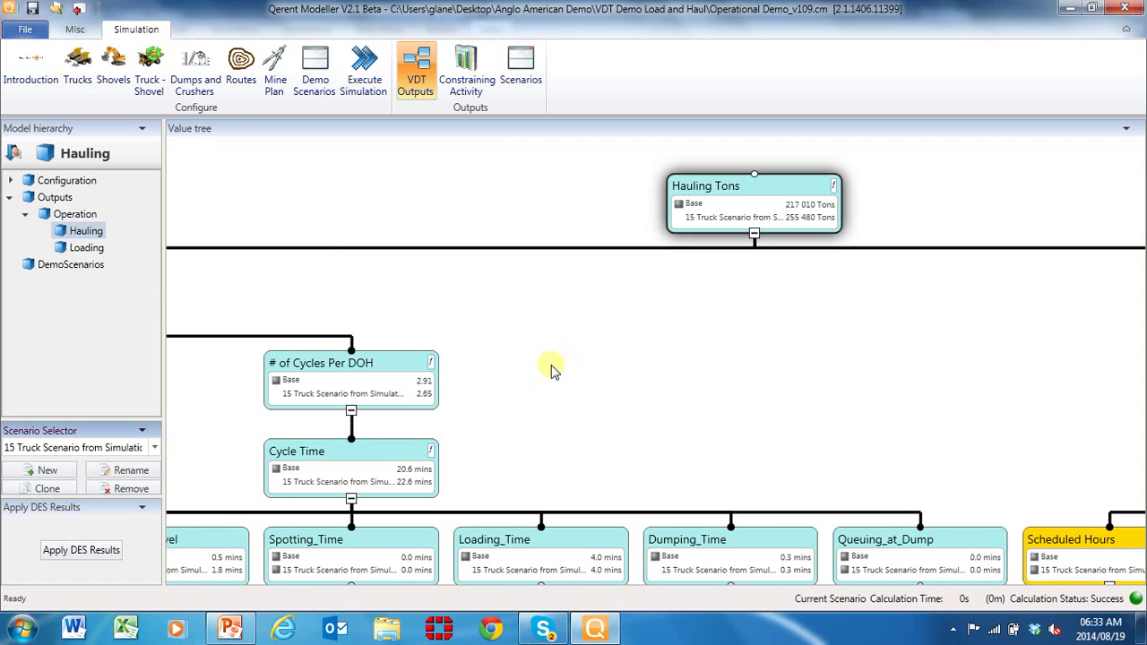
pyautogui.scroll(-2, 615, 274)
pyautogui.moveTo(392, 516); pyautogui.dragTo(785, 478)
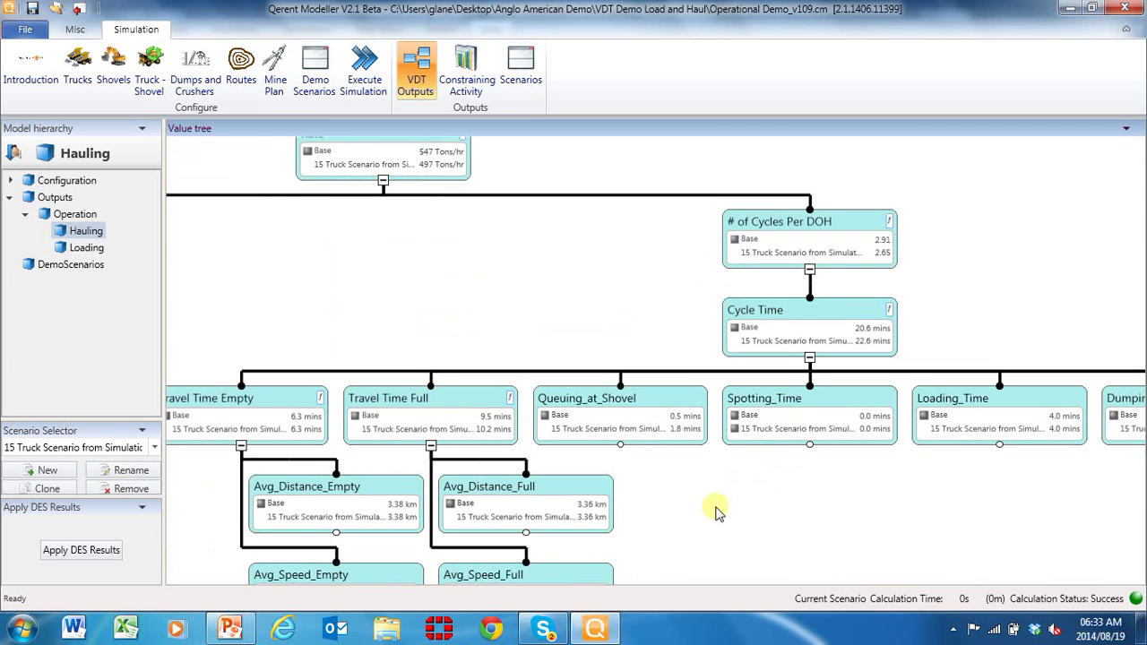
pyautogui.moveTo(672, 499); pyautogui.dragTo(724, 477)
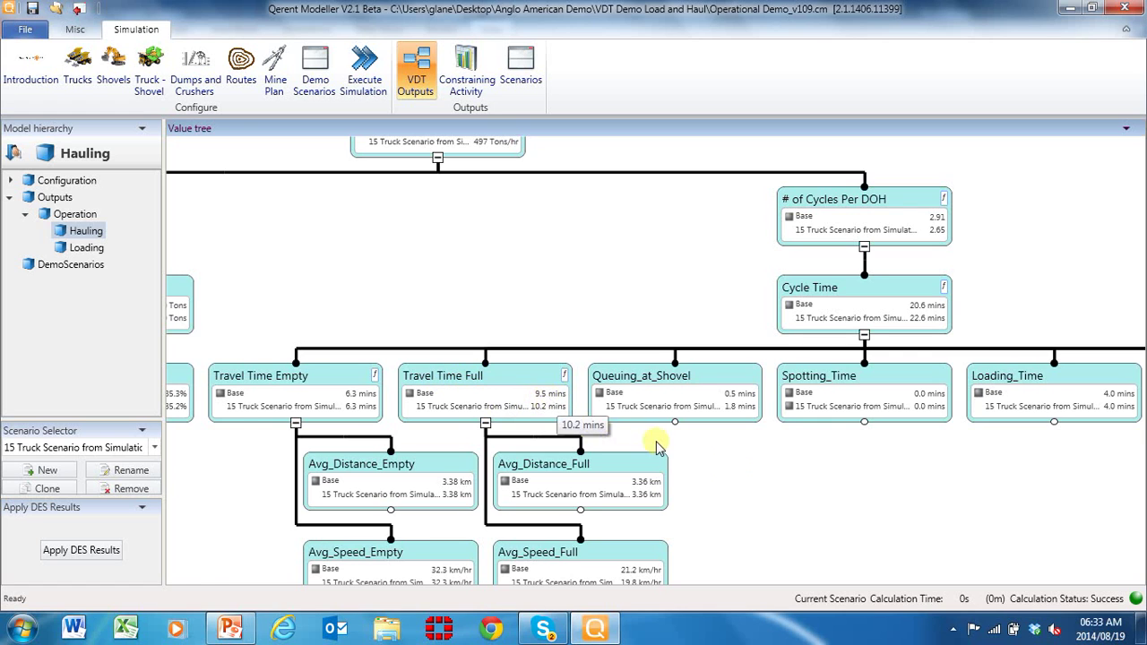
# Pan across Queuing_at_Dump, Scheduled Hours, Calendar_Time, Cycle Time and the speed nodes.
pyautogui.hscroll(2, 641, 450)
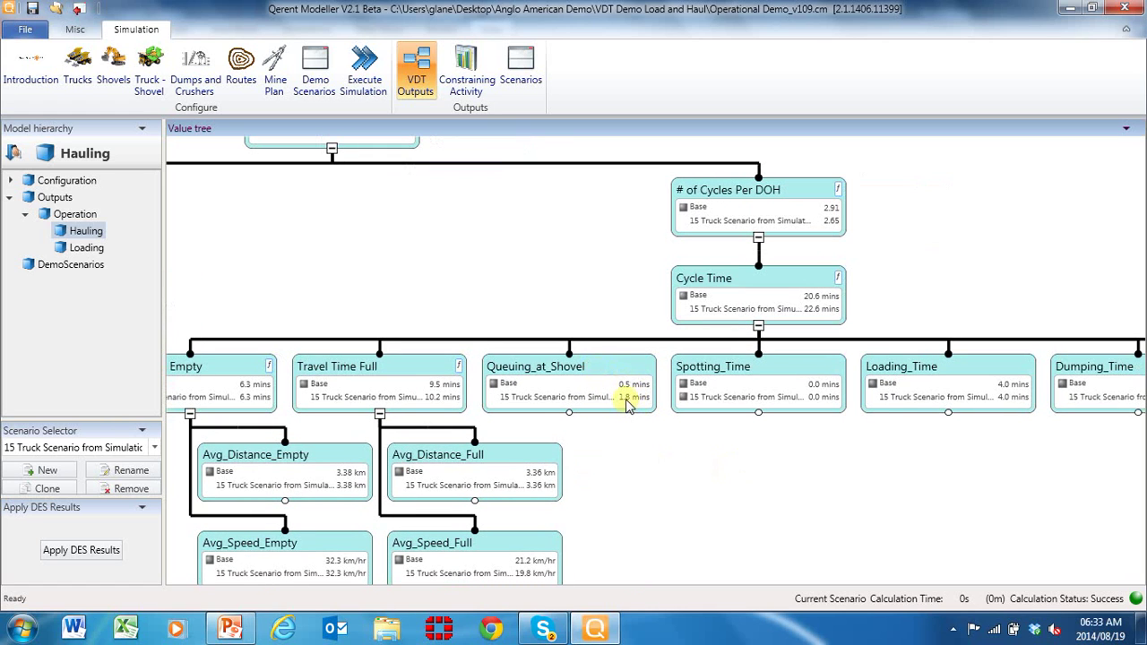
pyautogui.moveTo(758, 455); pyautogui.dragTo(532, 443)
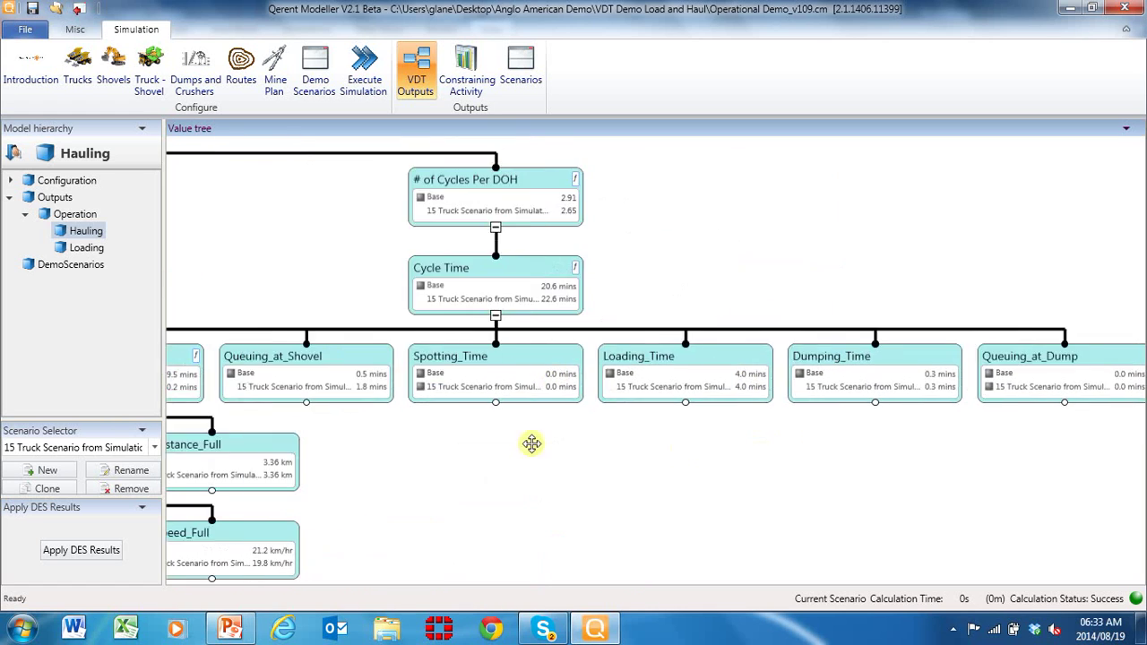
pyautogui.moveTo(899, 455); pyautogui.dragTo(699, 463)
pyautogui.moveTo(817, 461); pyautogui.dragTo(612, 416)
pyautogui.moveTo(381, 430); pyautogui.dragTo(670, 436)
pyautogui.moveTo(526, 437); pyautogui.dragTo(914, 440)
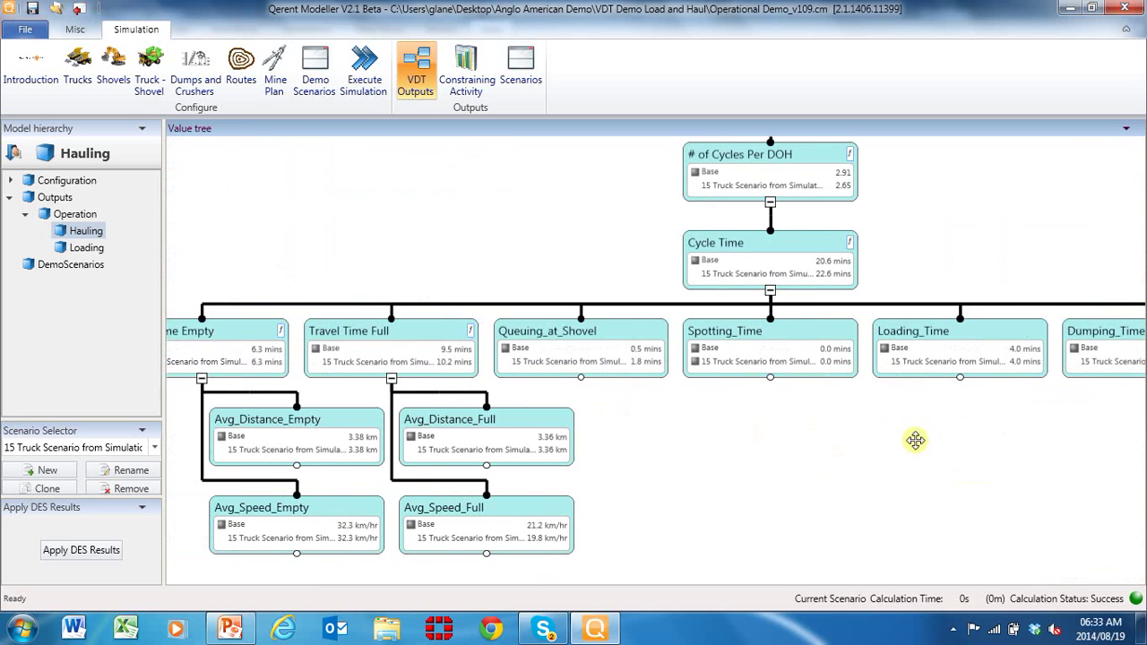
pyautogui.moveTo(690, 536); pyautogui.dragTo(799, 529)
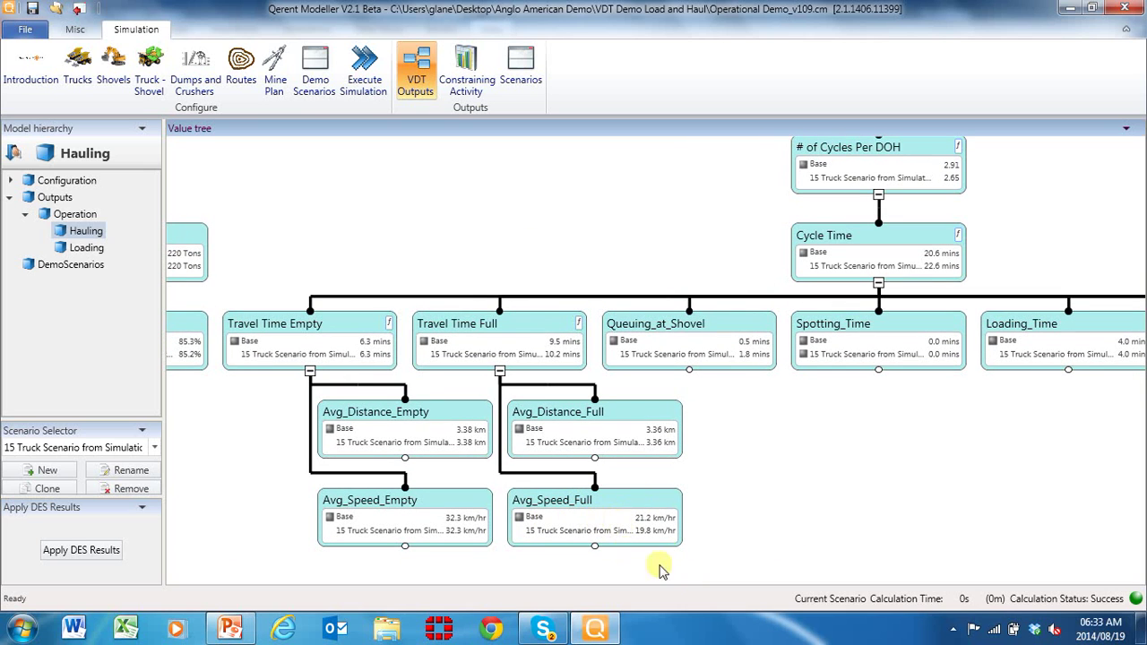
# Pan up through Rate to Hauling Tons, then switch to the Operation value tree.
pyautogui.moveTo(814, 486)
pyautogui.mouseDown()
pyautogui.moveTo(546, 300)
pyautogui.moveTo(589, 328)
pyautogui.moveTo(748, 253)
pyautogui.moveTo(409, 310)
pyautogui.moveTo(504, 284)
pyautogui.mouseUp()
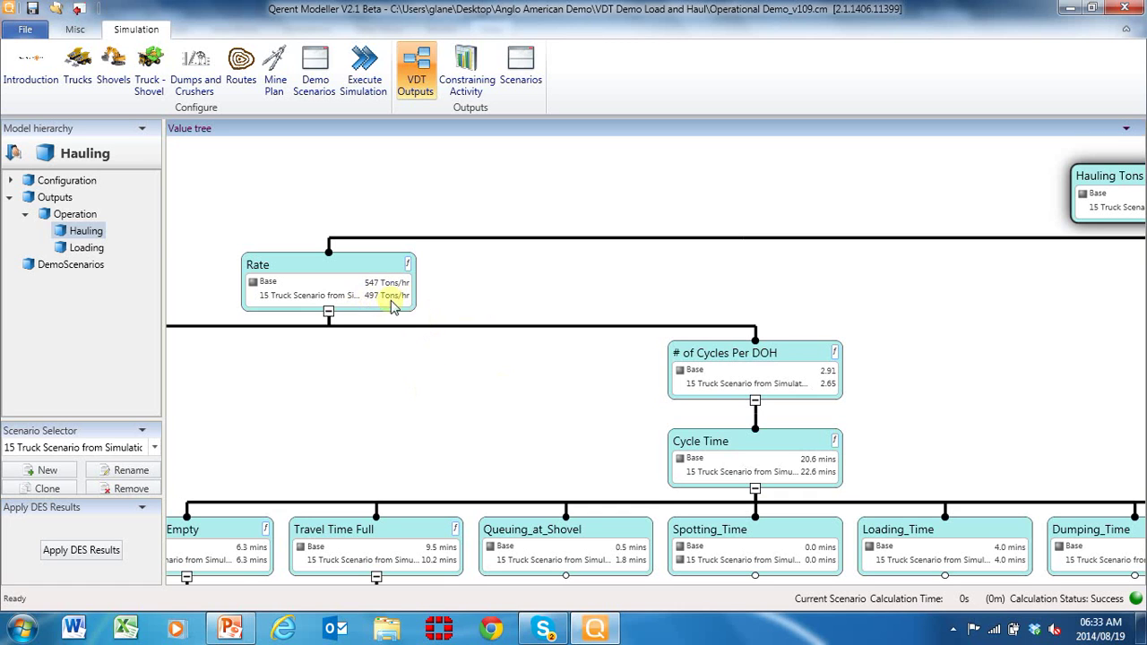
pyautogui.moveTo(660, 299); pyautogui.dragTo(622, 308)
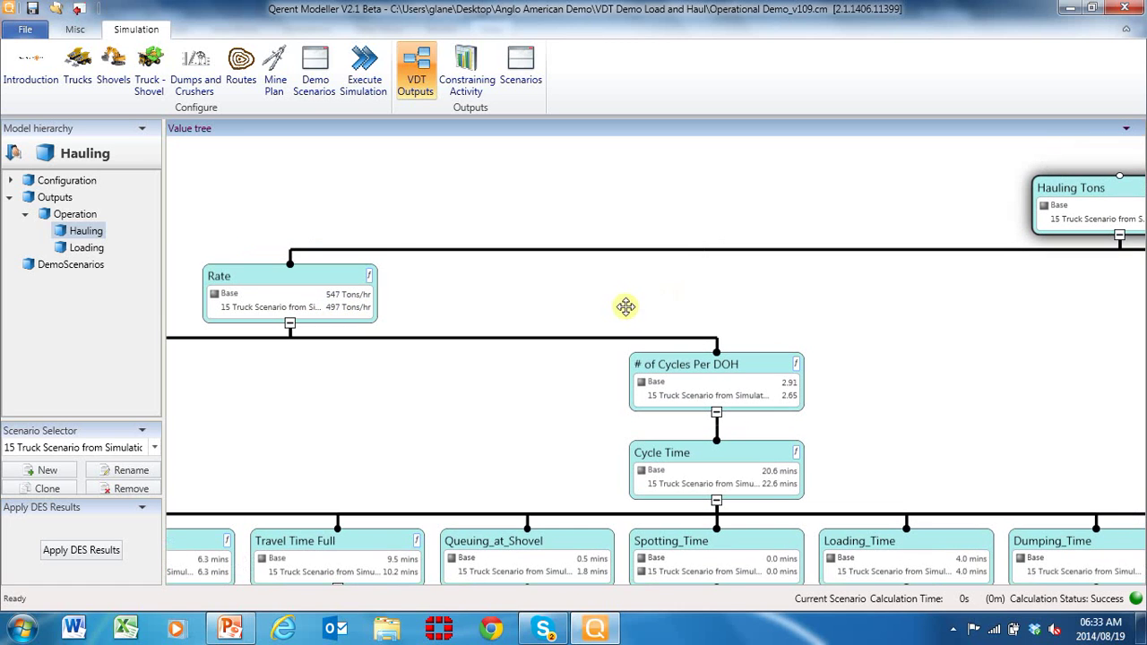
pyautogui.moveTo(823, 321); pyautogui.dragTo(439, 327)
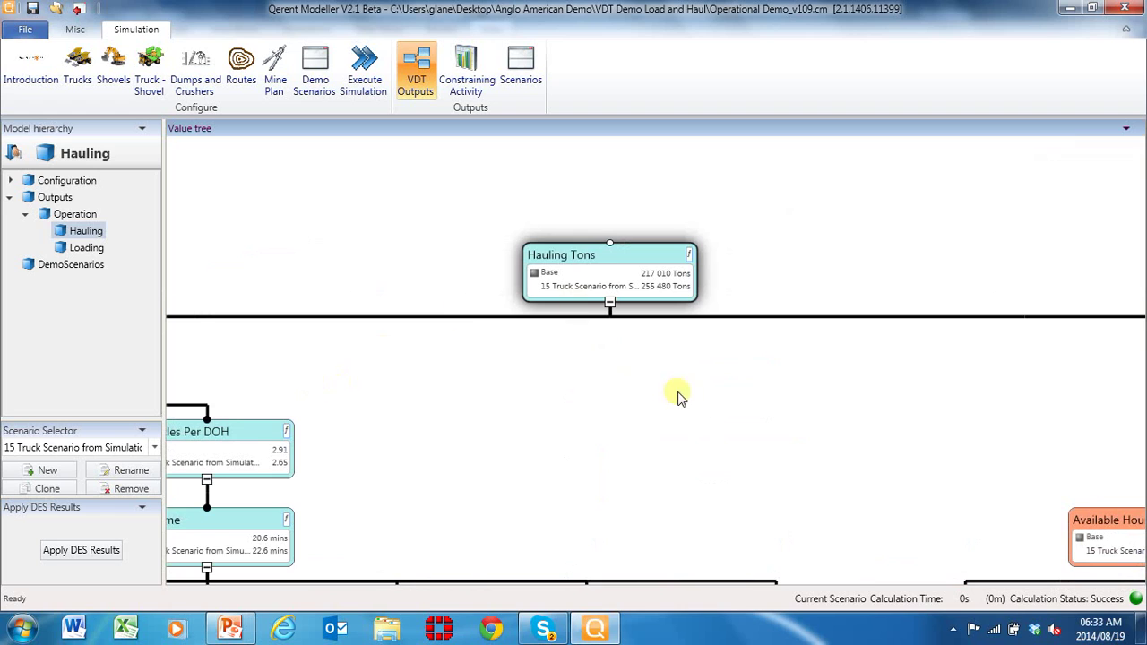
pyautogui.moveTo(678, 396); pyautogui.dragTo(678, 349)
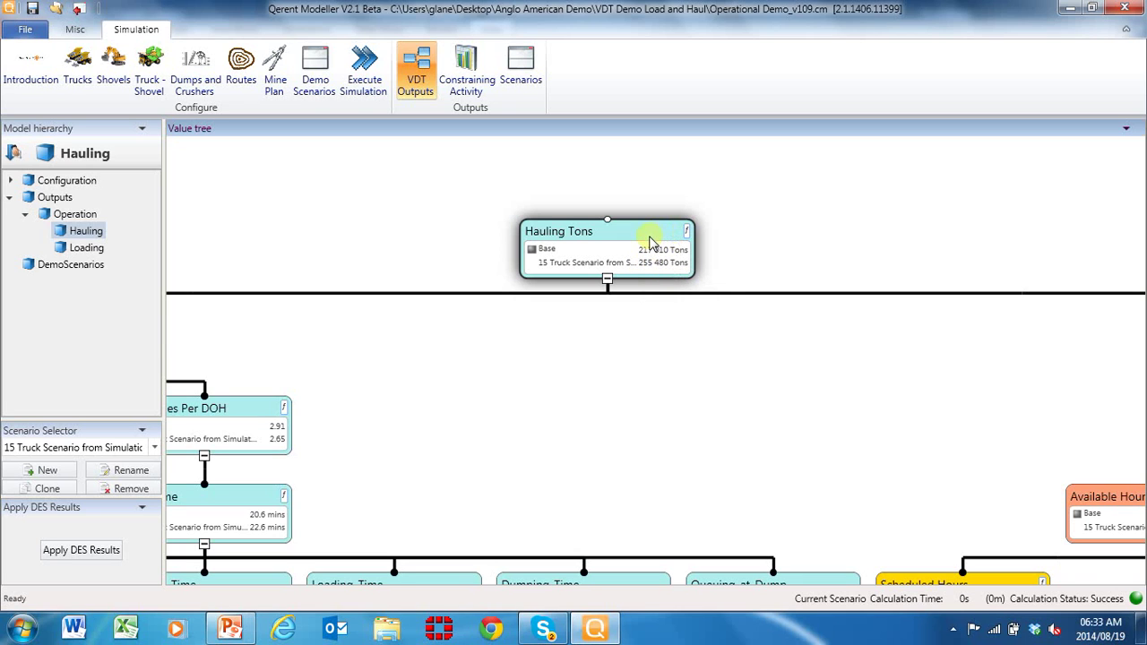
pyautogui.moveTo(606, 321); pyautogui.dragTo(605, 346)
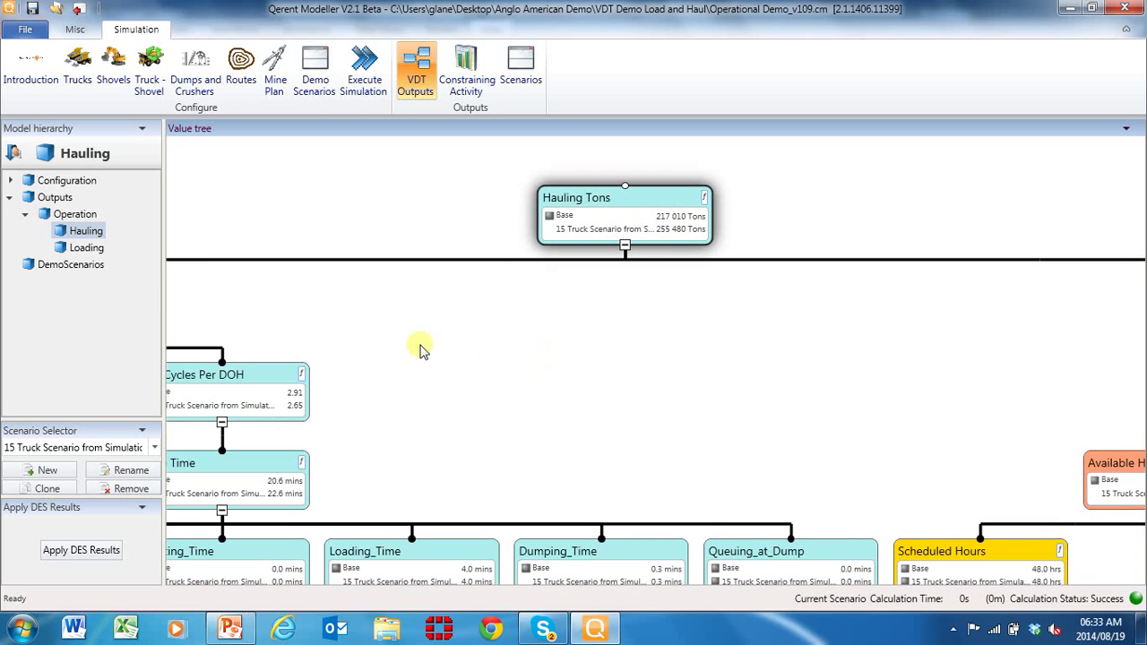
pyautogui.click(90, 226)
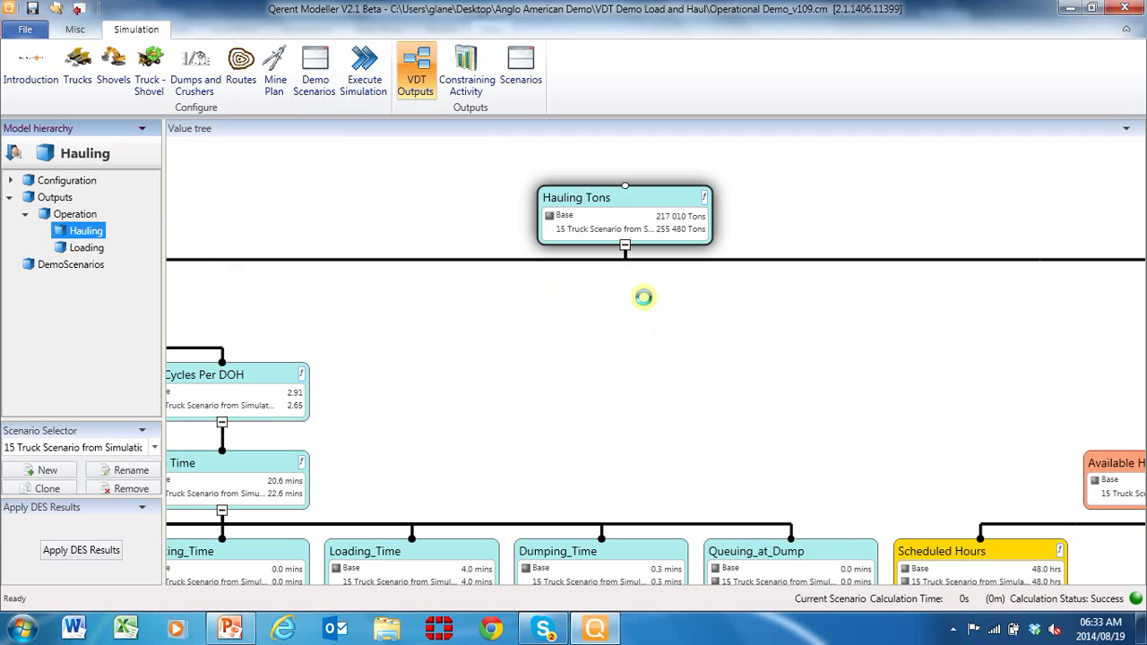
pyautogui.press('Up')
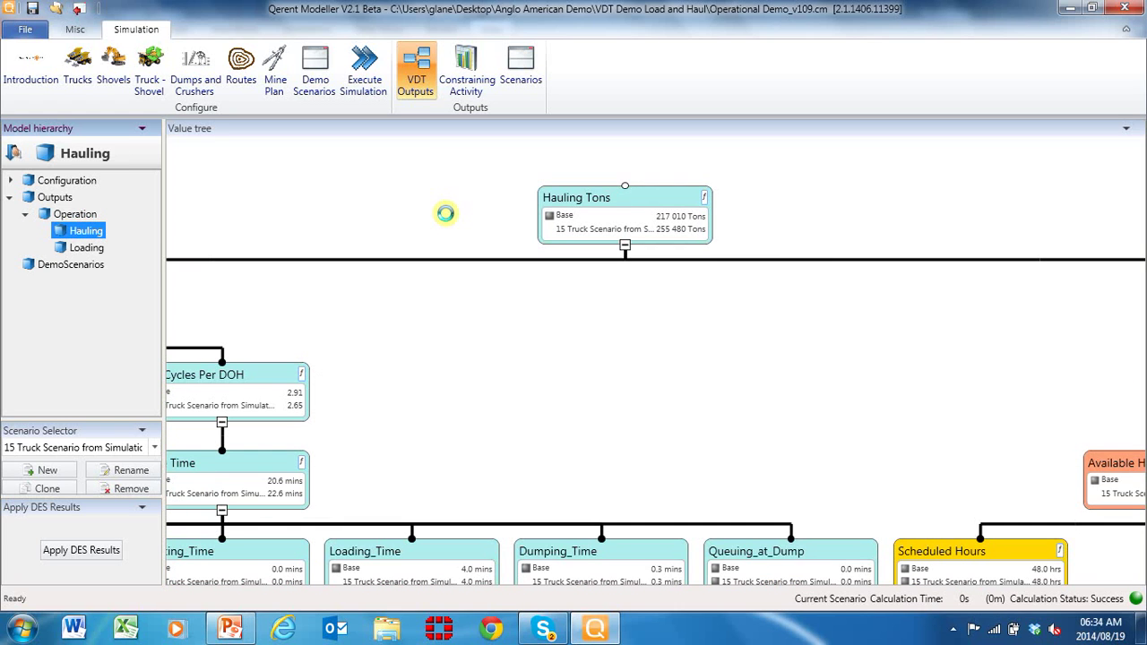
# Launch an attribution analysis on Hauling Tons, Base Case 217 010 versus 255 480 Tons.
pyautogui.rightClick(622, 188)
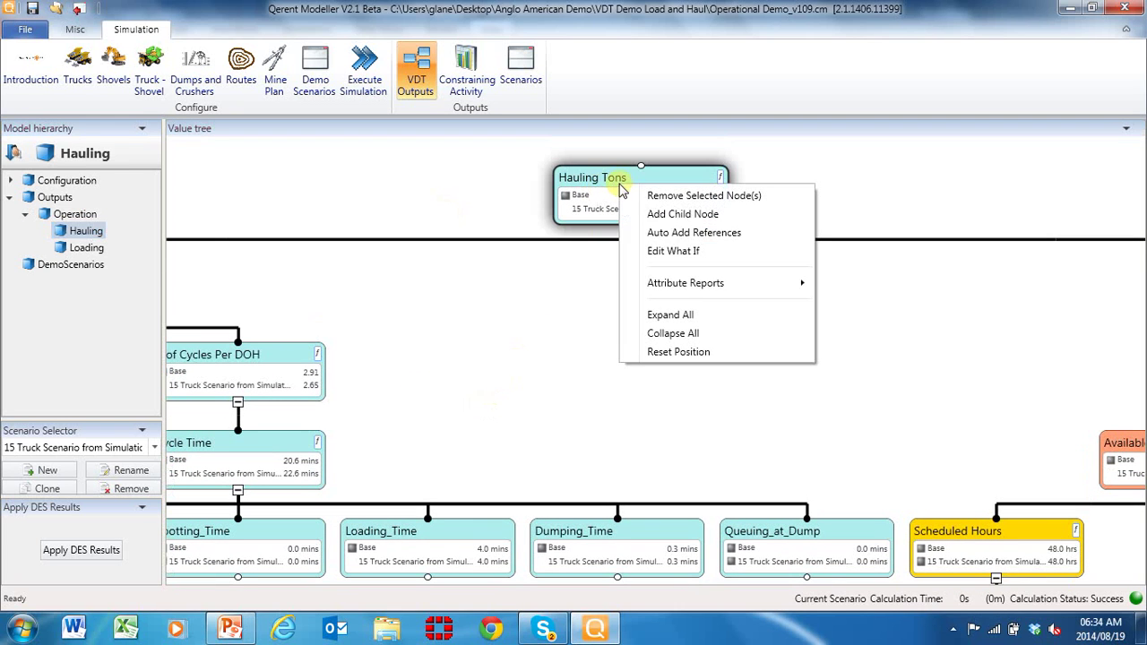
pyautogui.moveTo(748, 285)
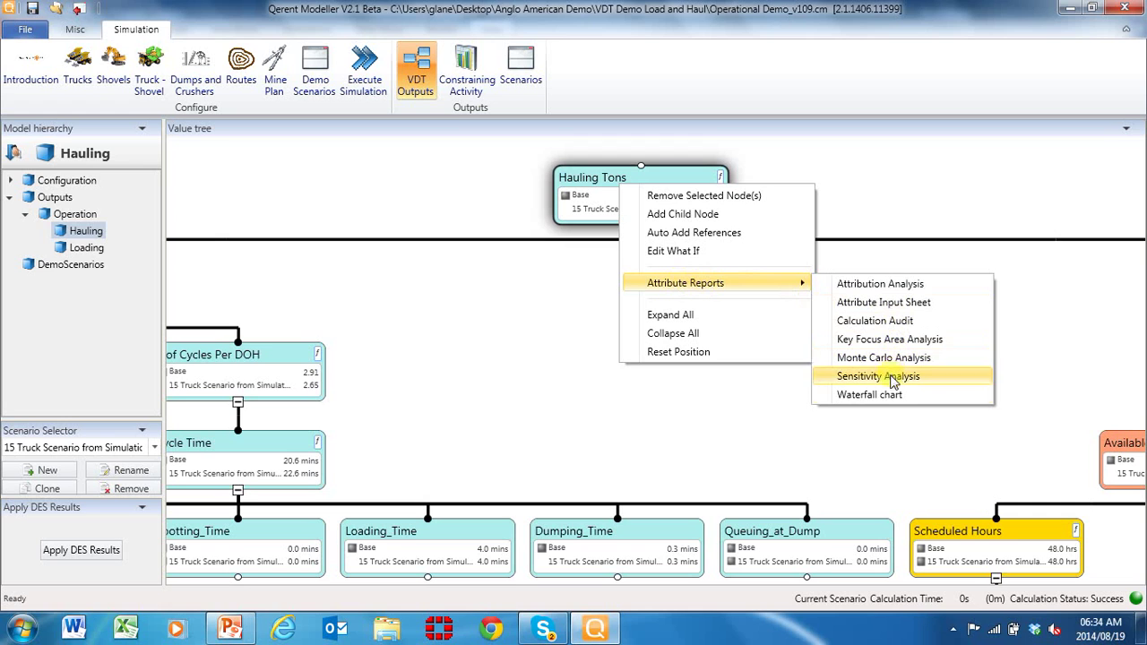
pyautogui.click(897, 285)
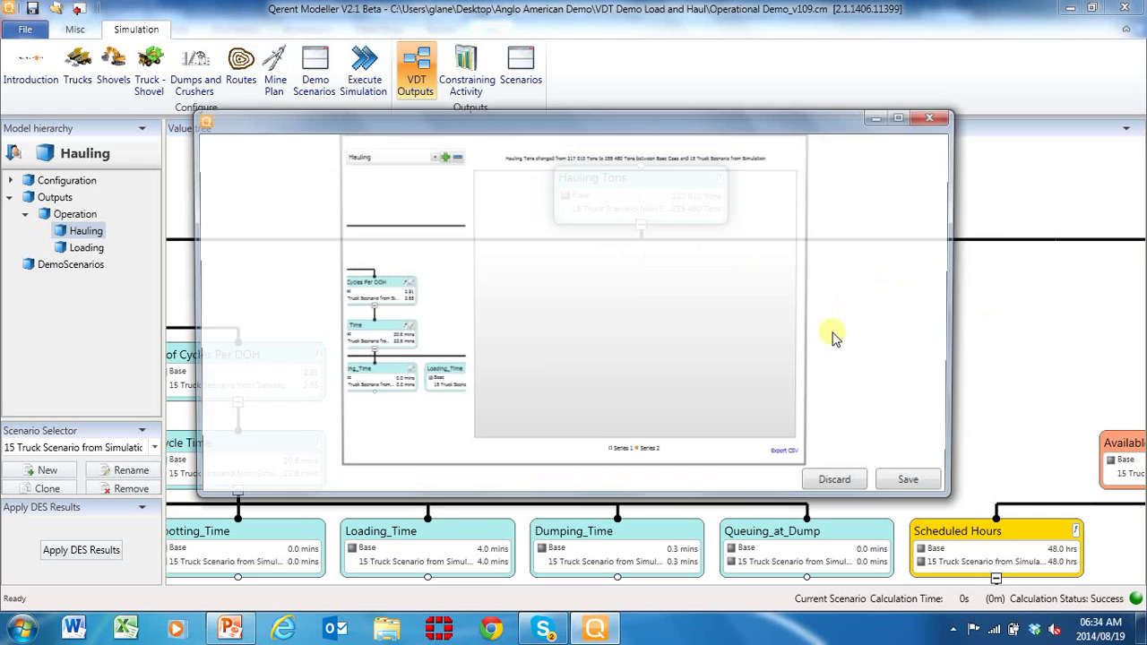
# Maximize the attribution chart and read each driver's impact, from #_of_Trucks gain to Queuing_at_Shovel loss.
pyautogui.click(903, 117)
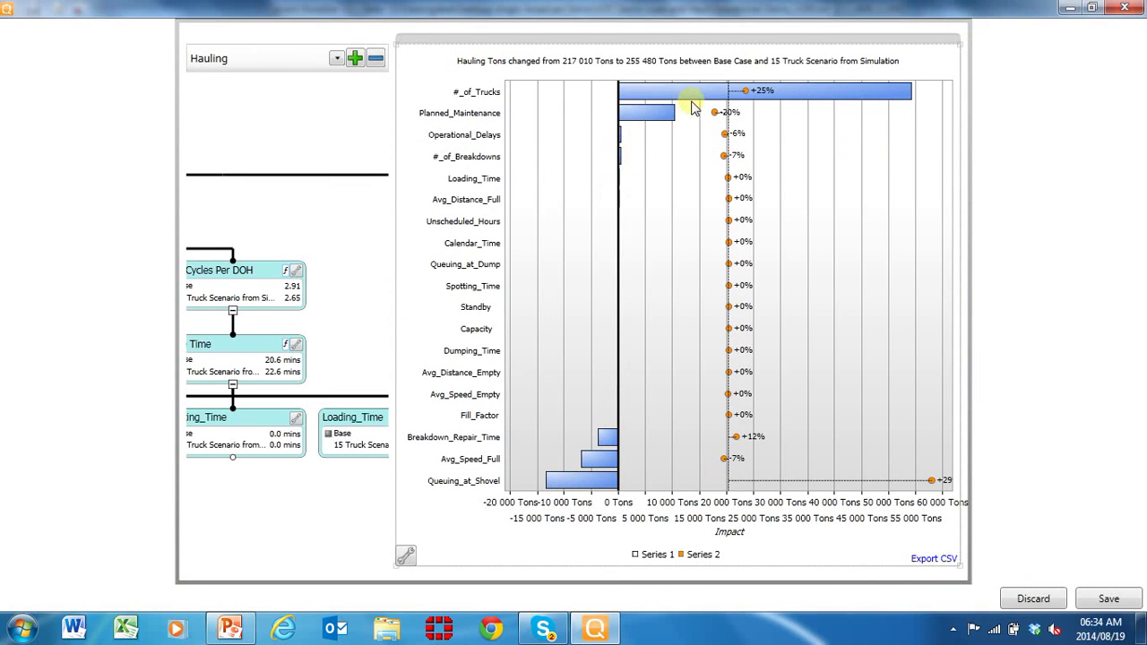
pyautogui.moveTo(464, 94)
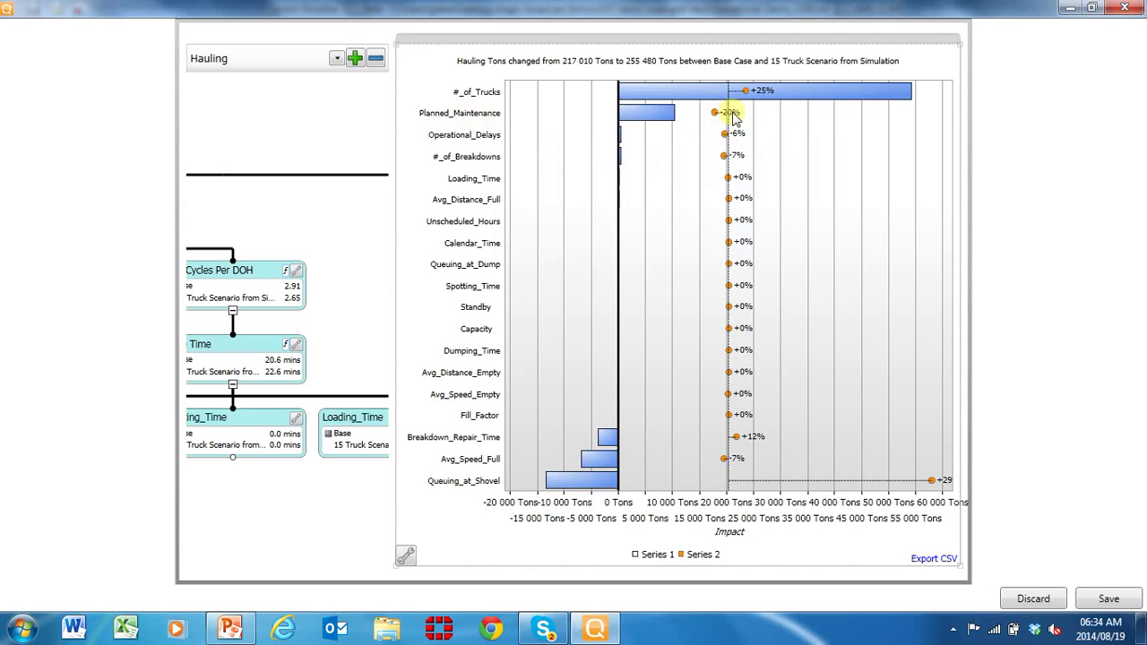
pyautogui.moveTo(651, 119)
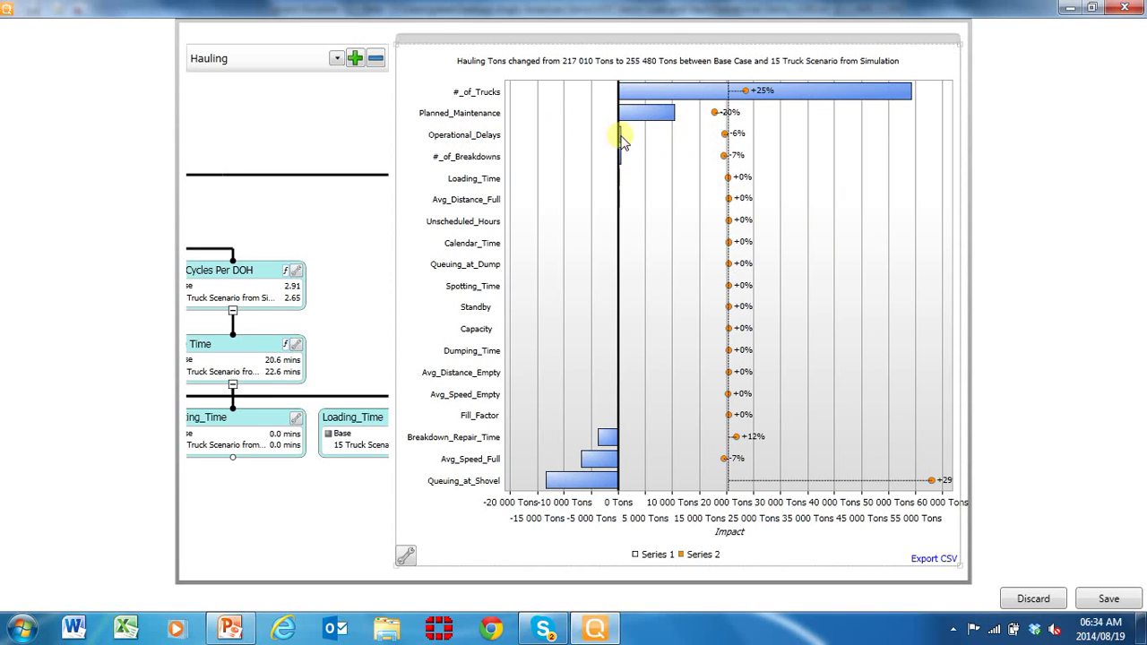
pyautogui.moveTo(623, 142)
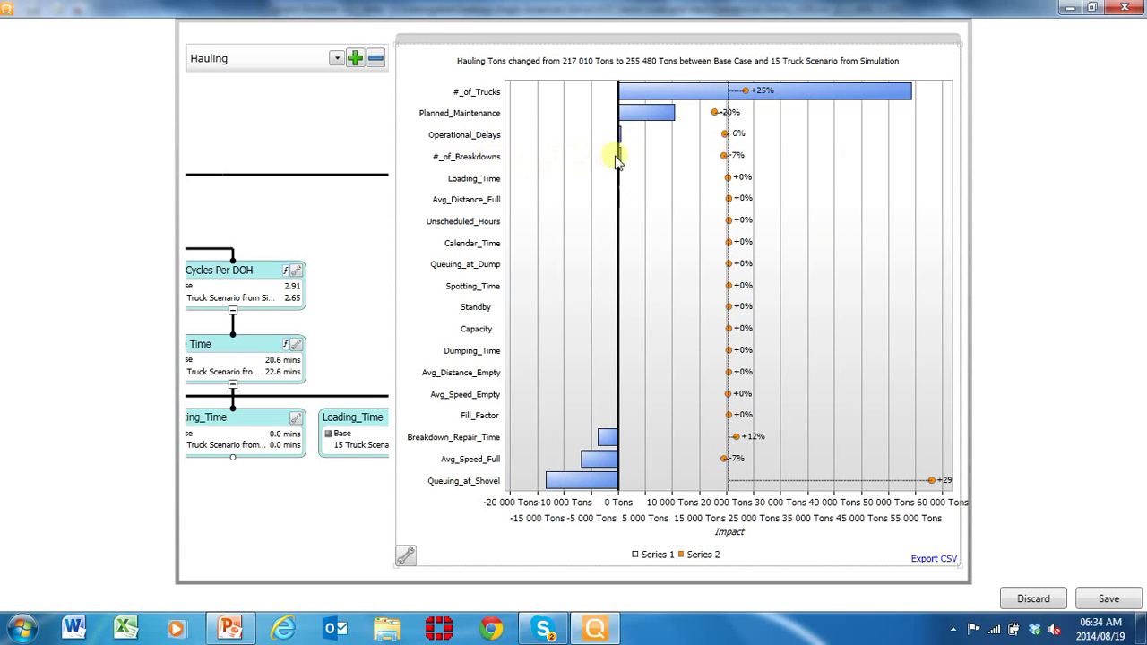
pyautogui.moveTo(624, 161)
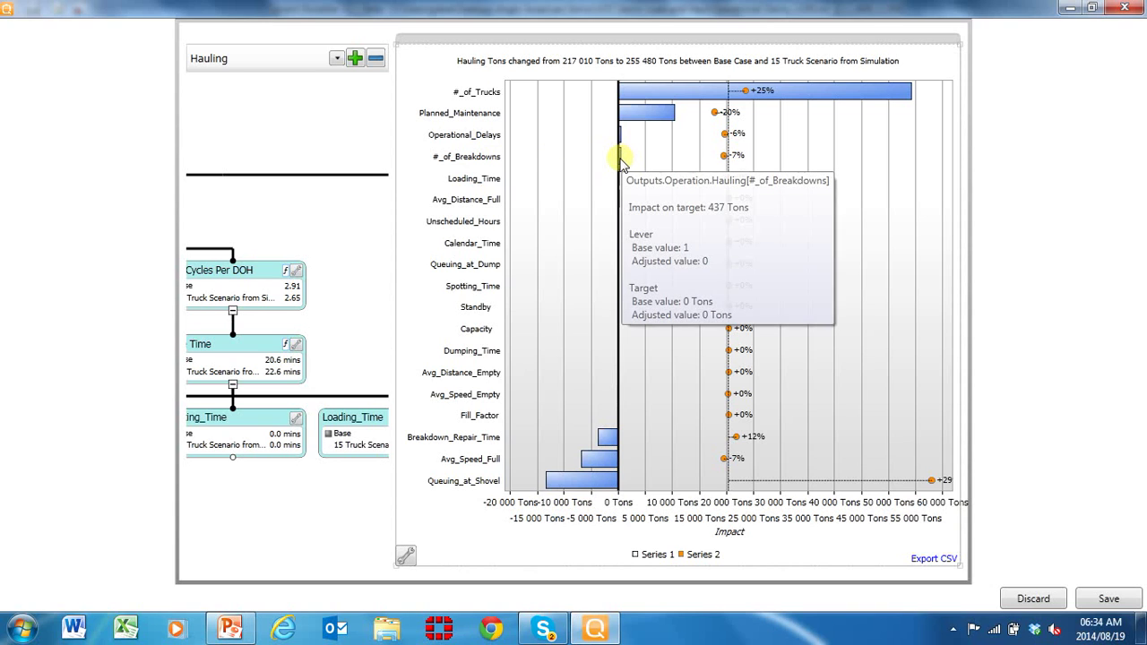
pyautogui.moveTo(487, 484)
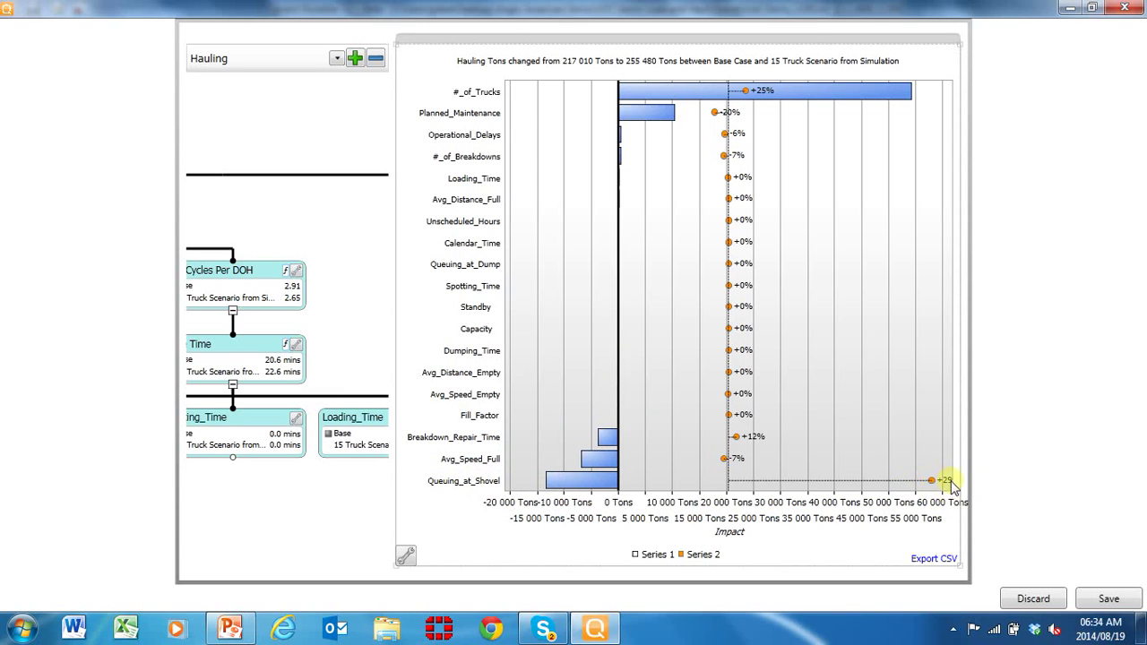
pyautogui.moveTo(593, 482)
pyautogui.moveTo(477, 445)
pyautogui.moveTo(610, 441)
# Discard the chart, return to the Operation ROCE tree, and open the scenario list.
pyautogui.click(1030, 597)
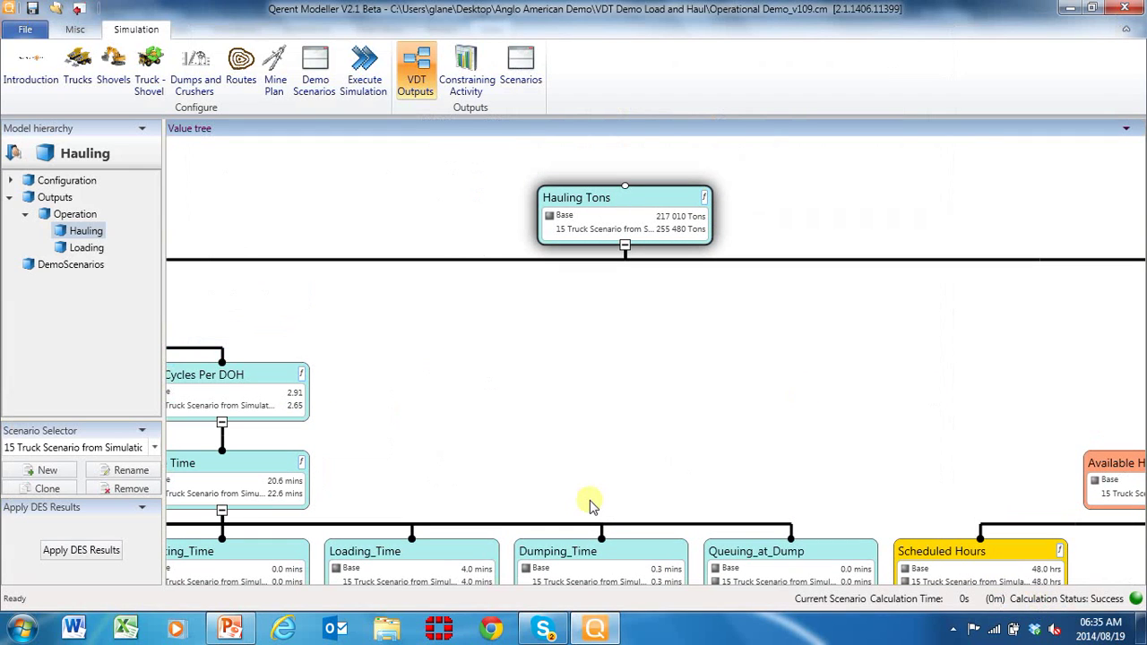
pyautogui.moveTo(545, 415); pyautogui.dragTo(637, 391)
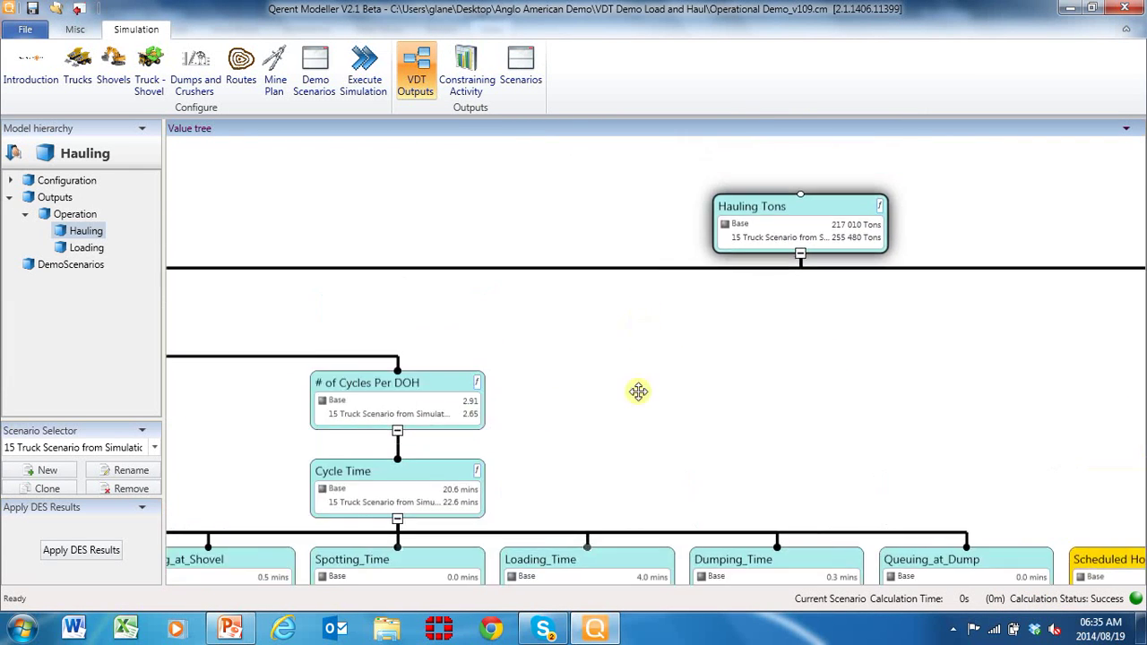
pyautogui.click(85, 231)
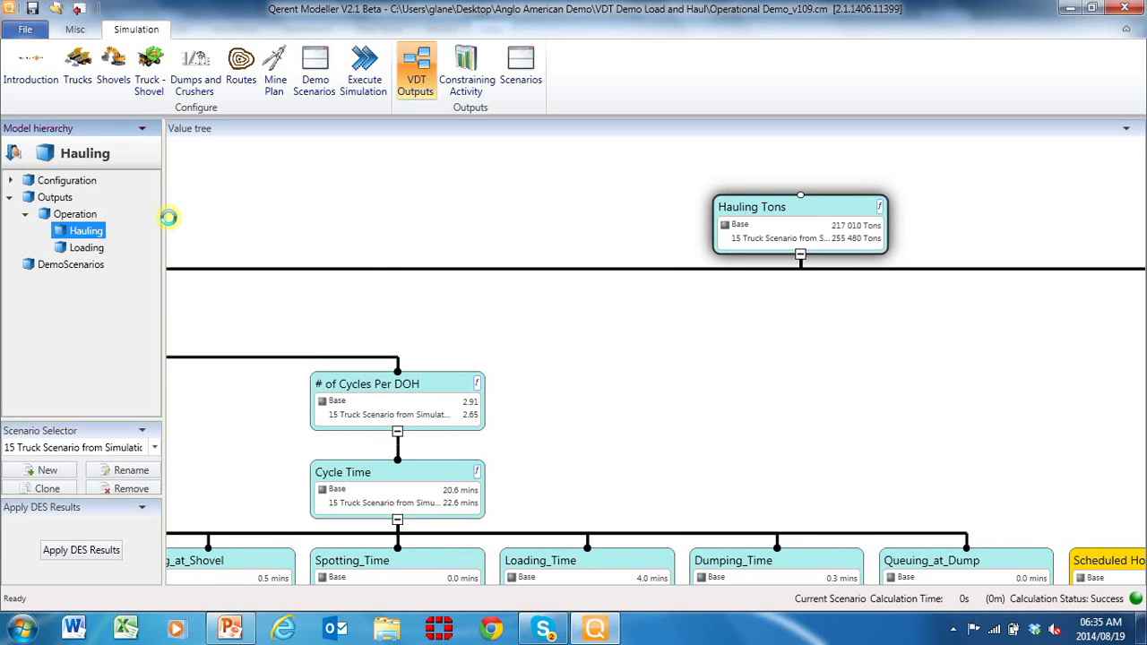
pyautogui.press('Up')
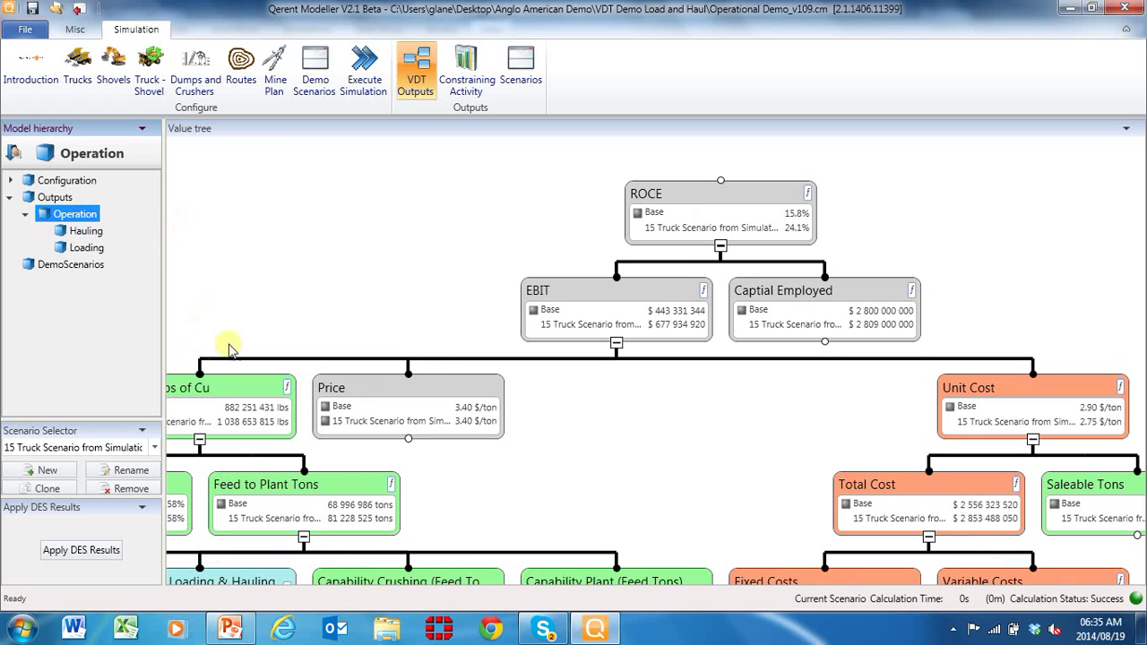
pyautogui.moveTo(400, 243); pyautogui.dragTo(410, 232)
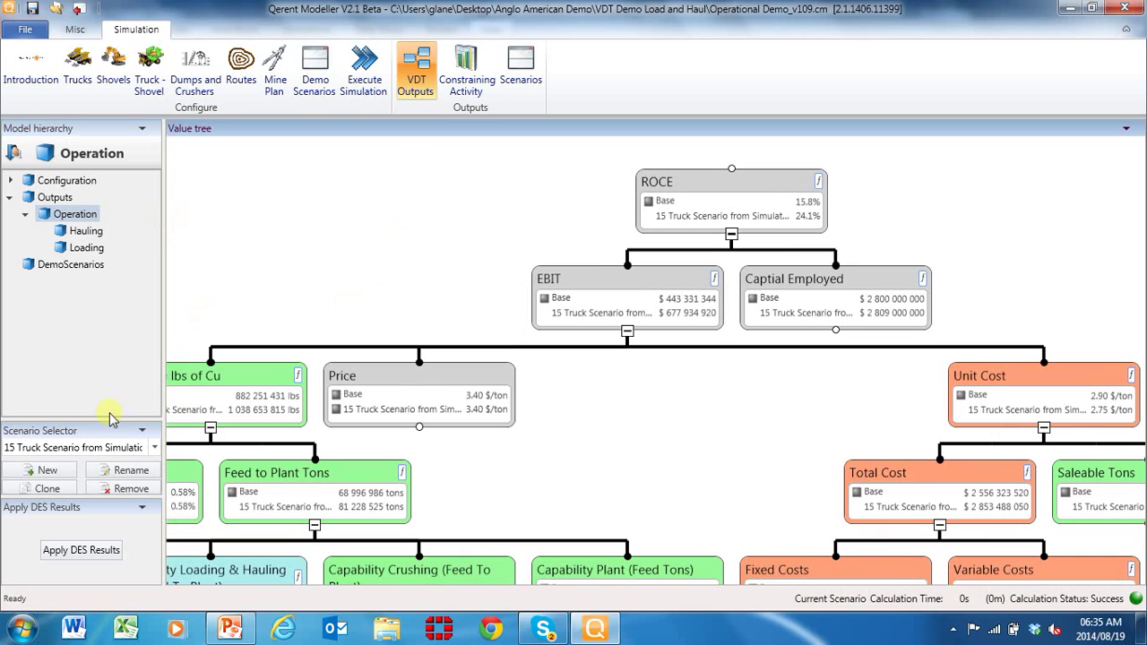
pyautogui.click(154, 448)
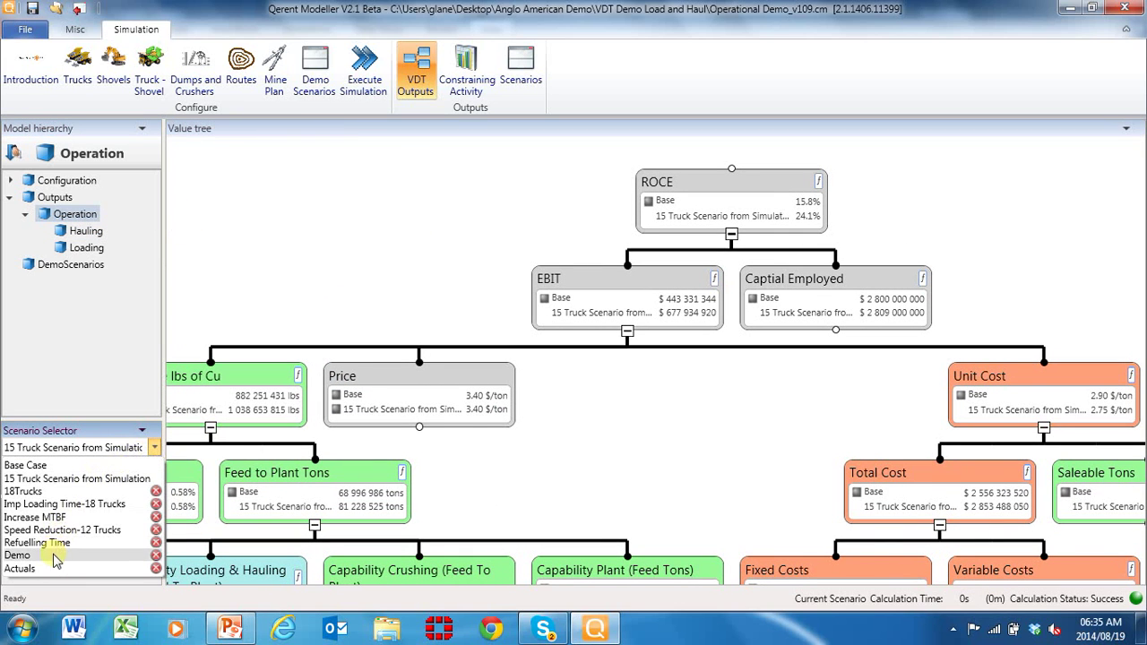
# Compare Base against Actuals and scroll around the Operation tree (ROCE 15.4% vs 15.8%).
pyautogui.click(55, 568)
pyautogui.moveTo(342, 292); pyautogui.dragTo(340, 244)
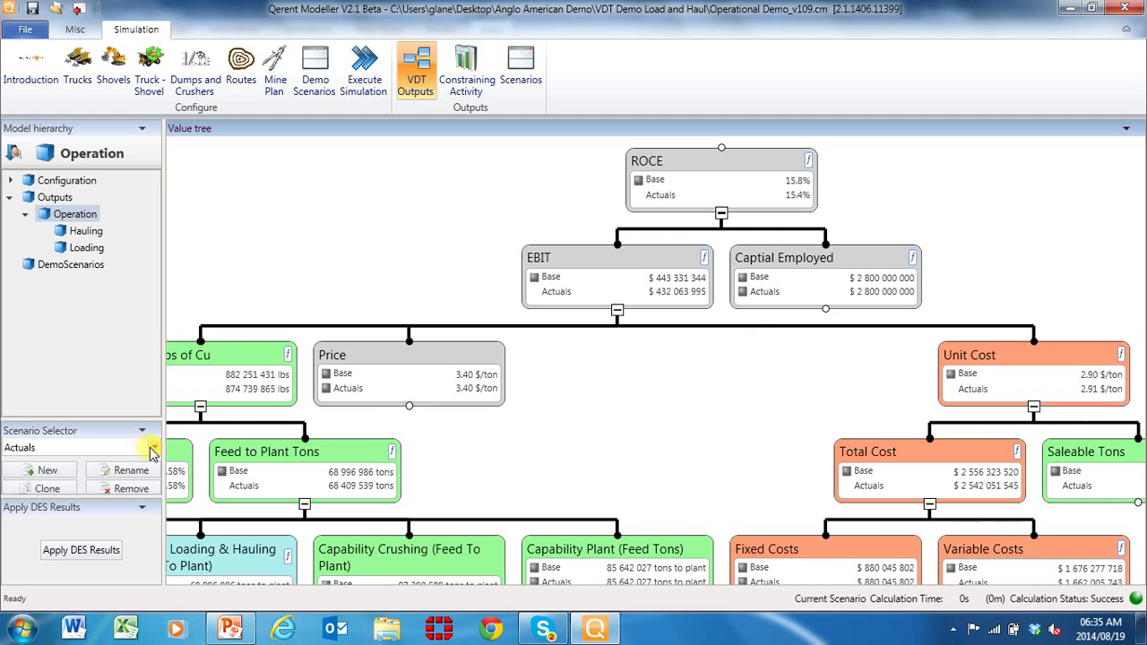
pyautogui.scroll(-1, 665, 385)
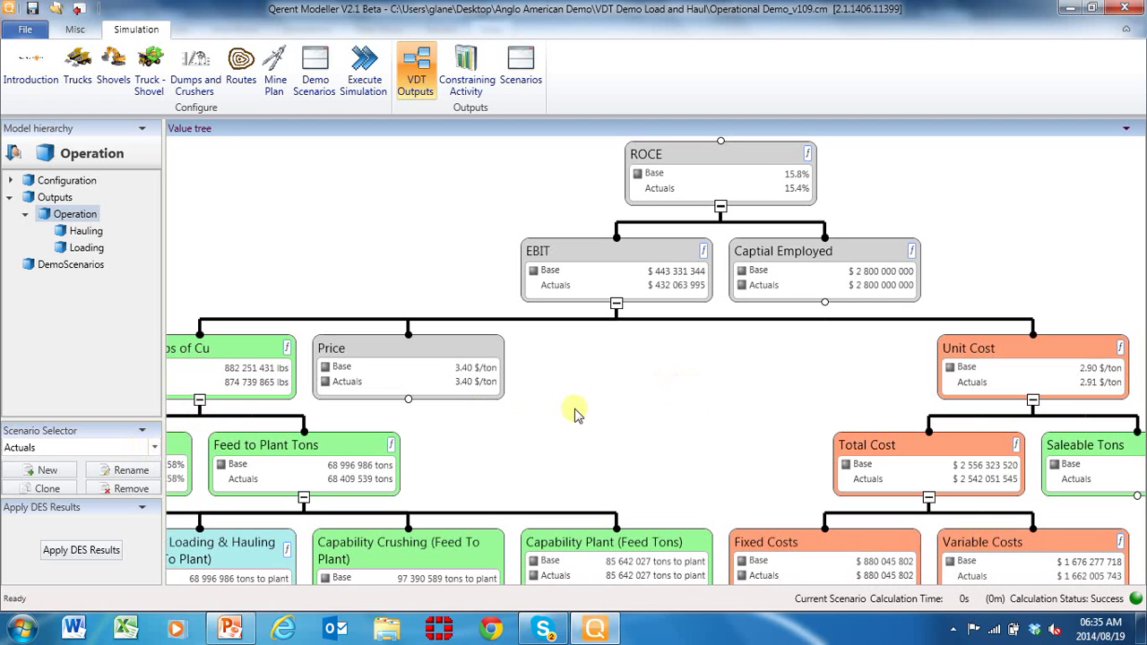
pyautogui.hscroll(1, 578, 385)
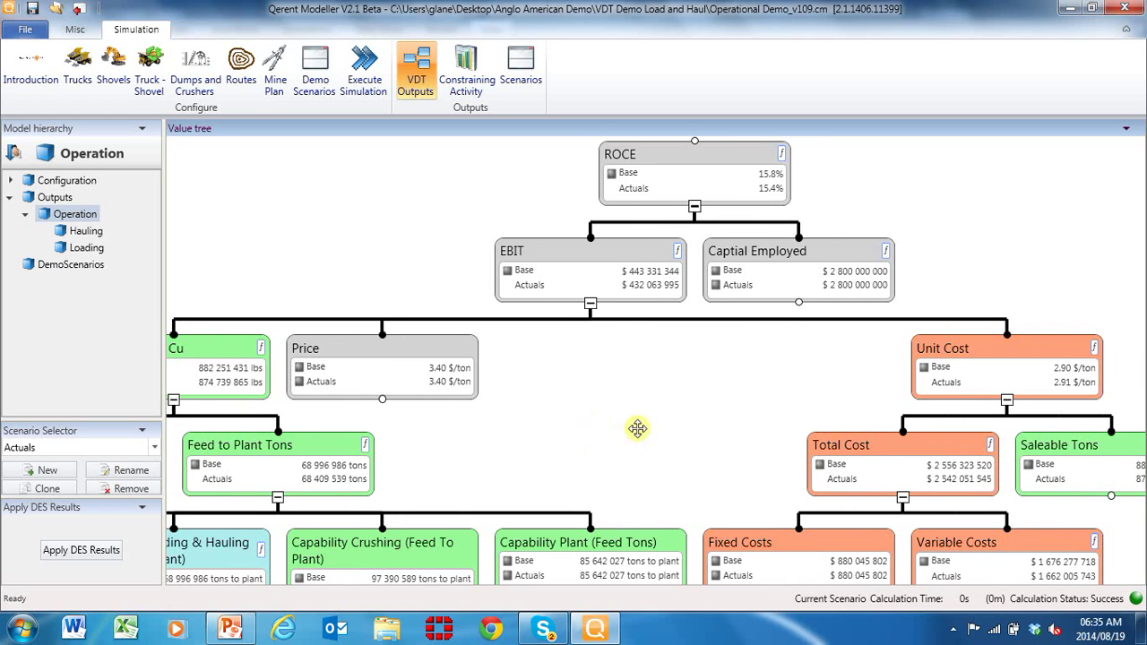
pyautogui.hscroll(2, 587, 426)
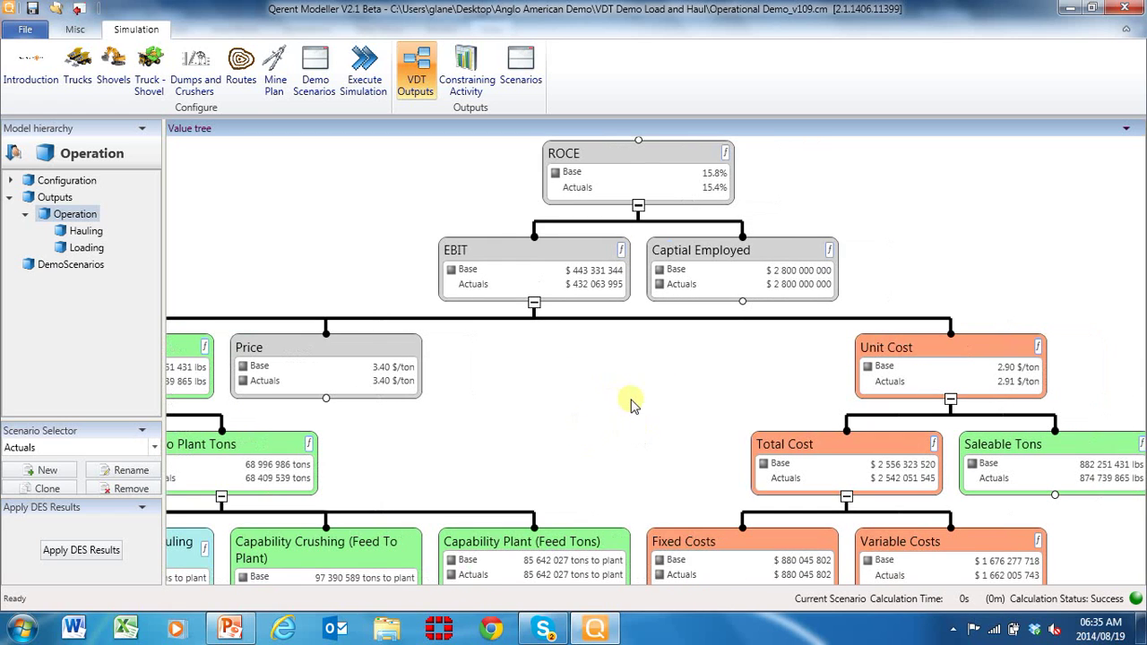
pyautogui.hscroll(-1, 627, 397)
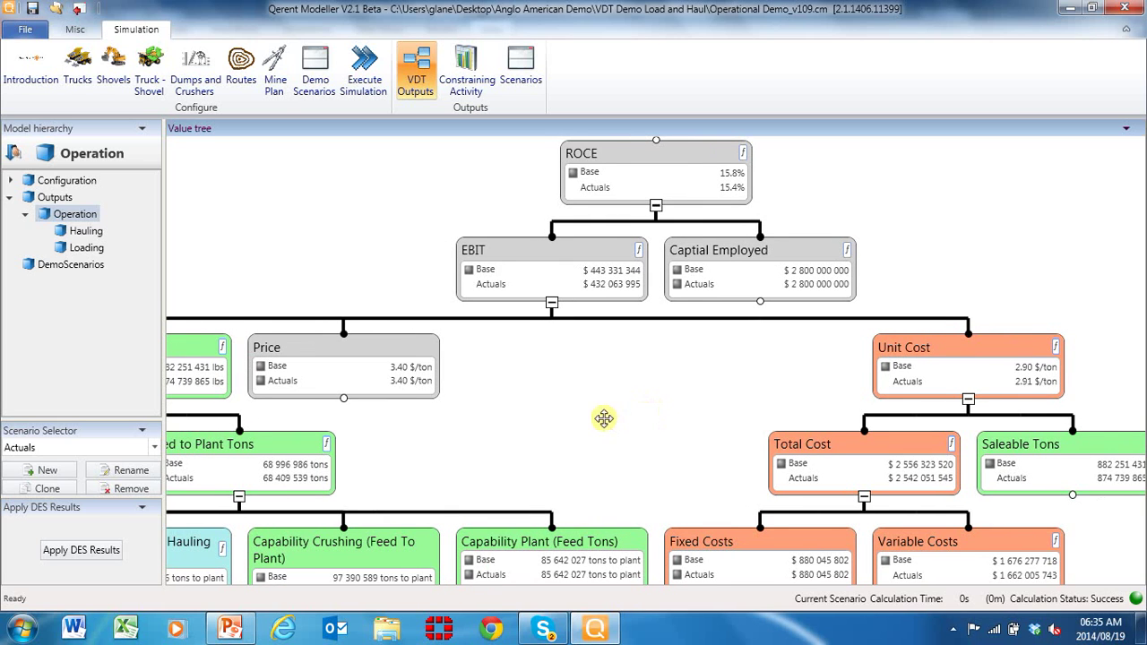
pyautogui.scroll(1, 604, 418)
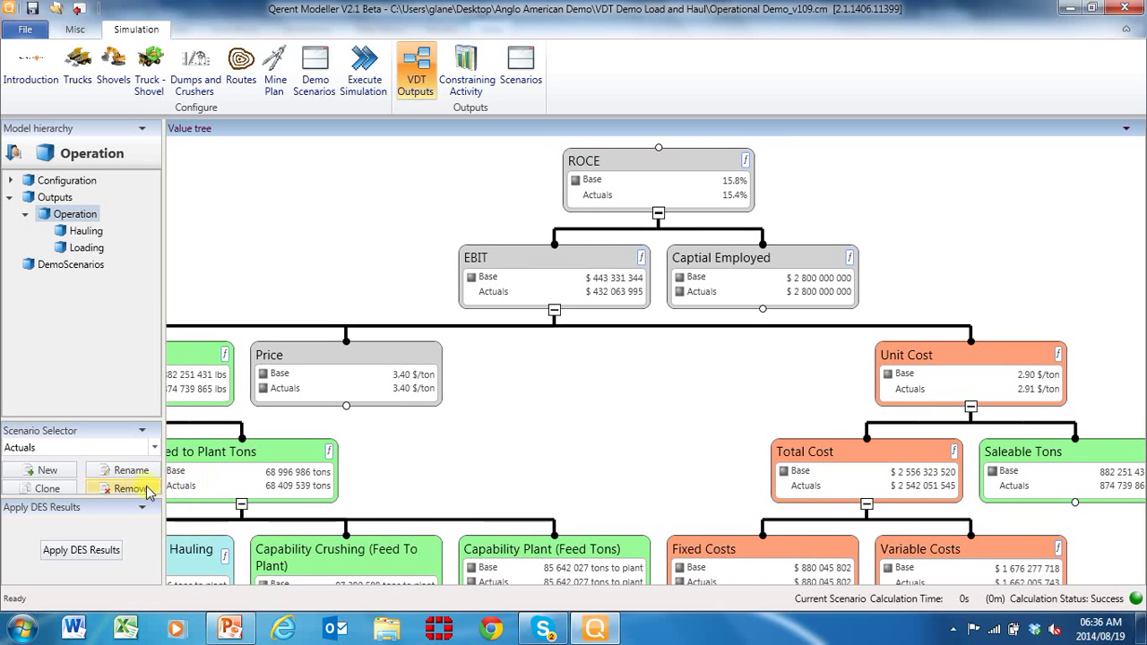
# Pan the Operation tree upward and open the Hauling value tree.
pyautogui.scroll(-1, 545, 448)
pyautogui.scroll(-1, 487, 443)
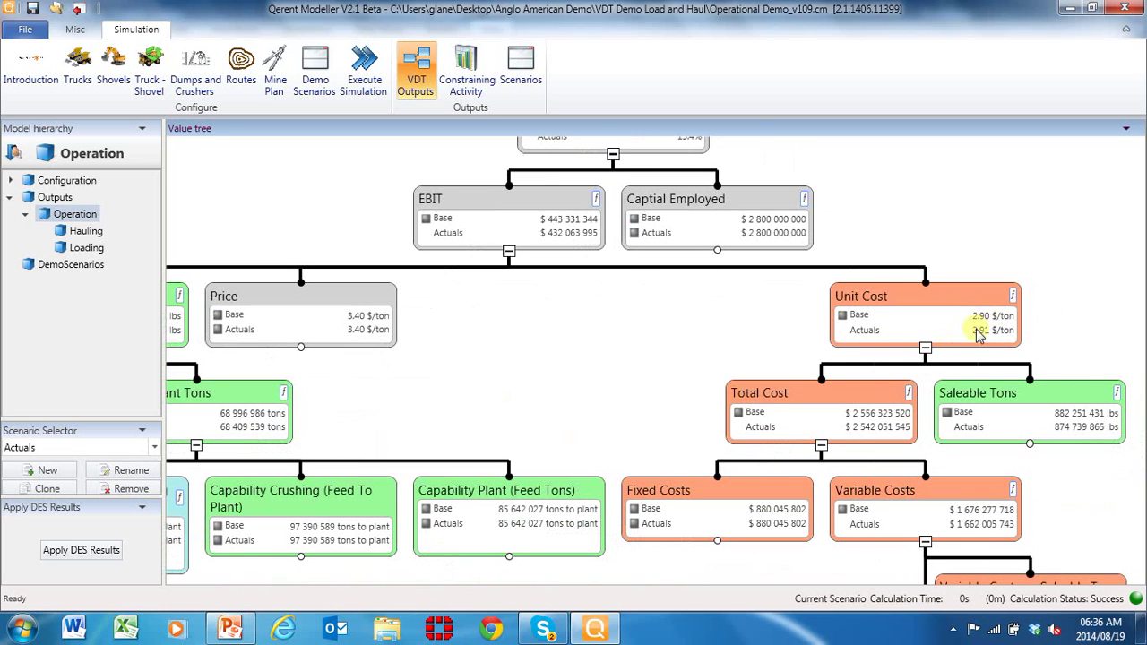
pyautogui.scroll(1, 837, 325)
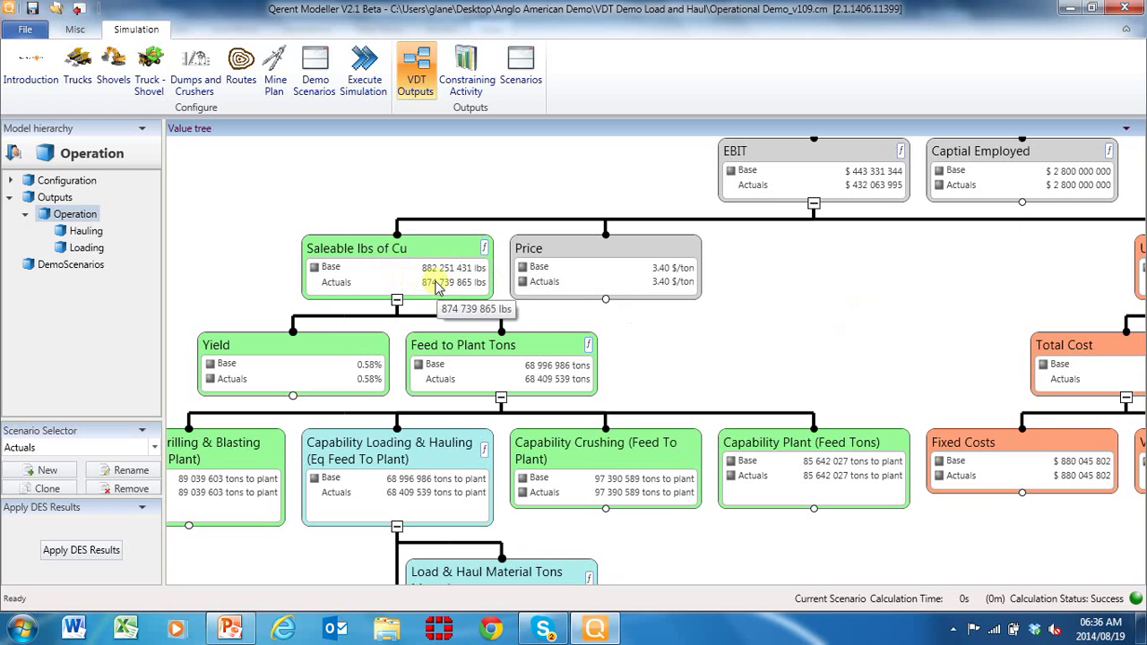
pyautogui.moveTo(710, 388); pyautogui.dragTo(748, 314)
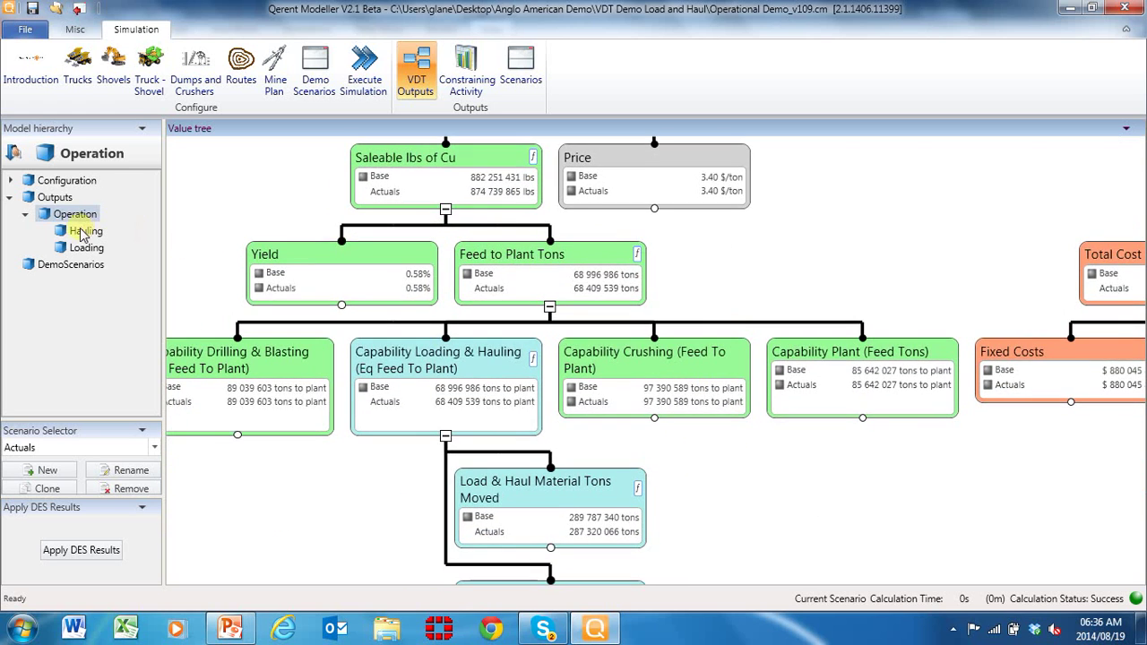
pyautogui.click(76, 215)
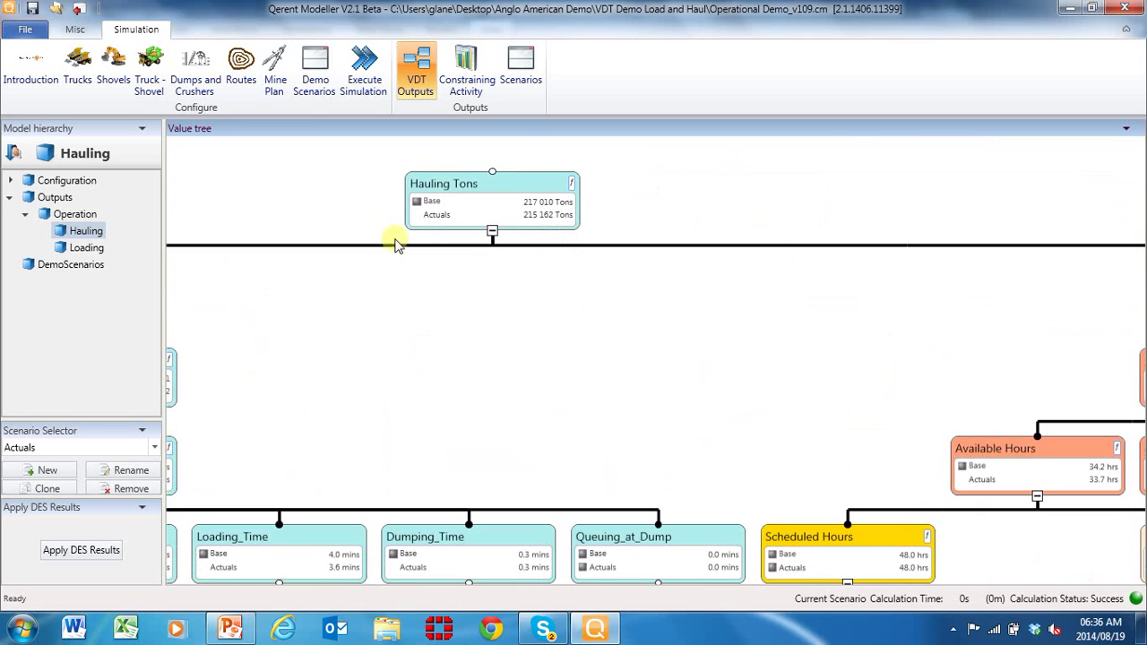
# Run a maximized Hauling Tons attribution analysis with Actuals as the variation scenario.
pyautogui.rightClick(489, 188)
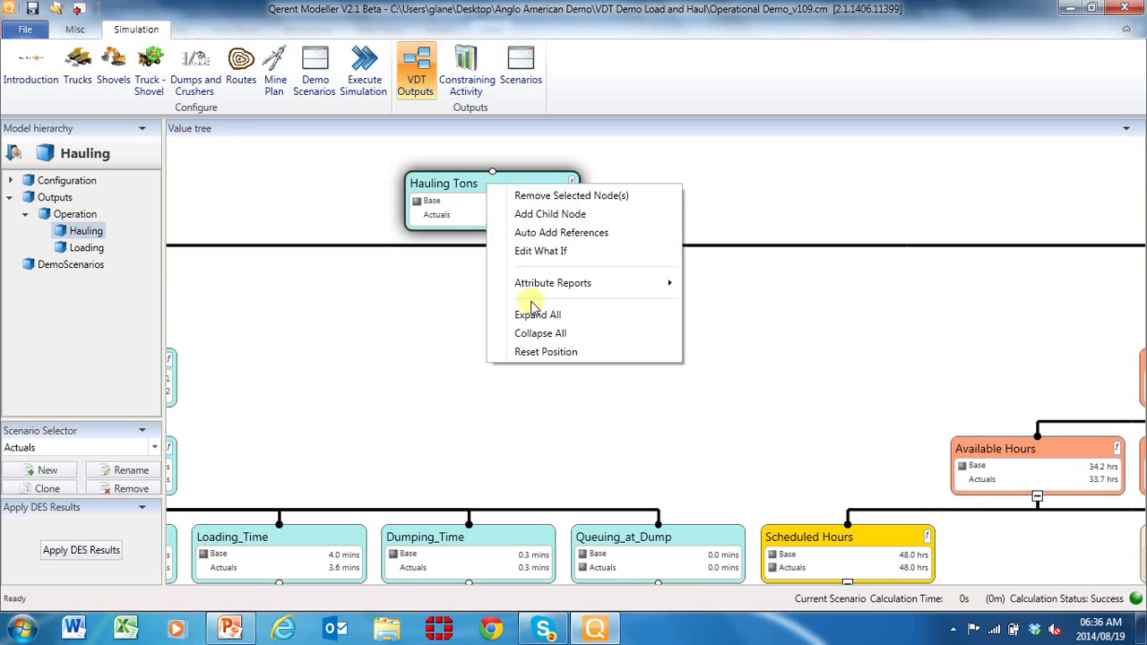
pyautogui.moveTo(574, 287)
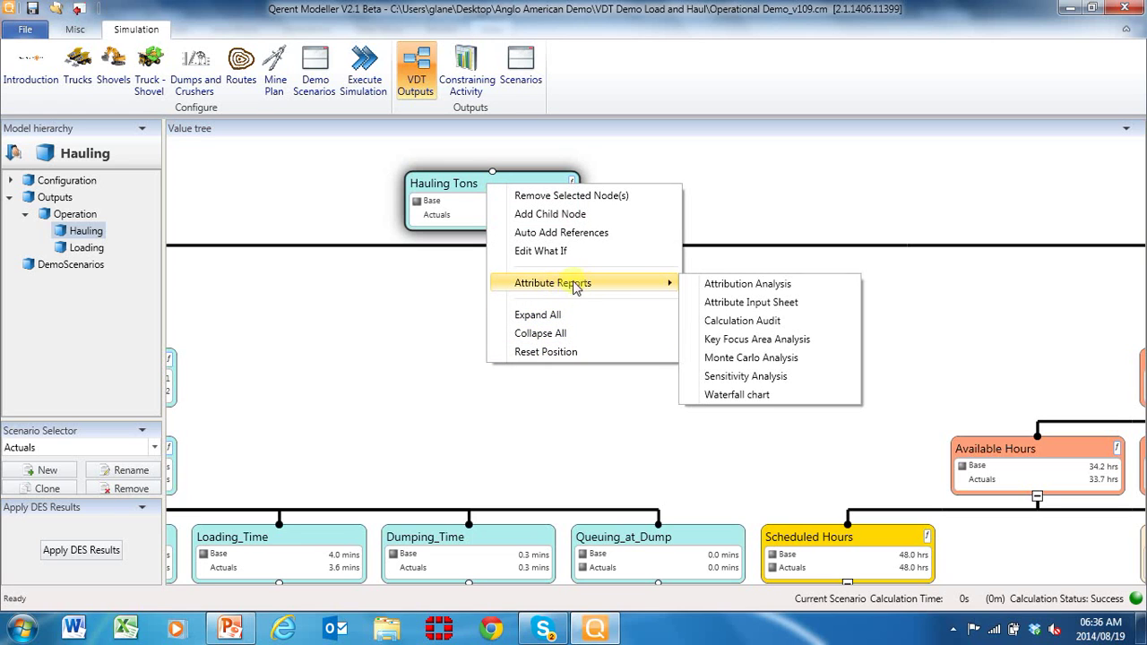
pyautogui.click(784, 289)
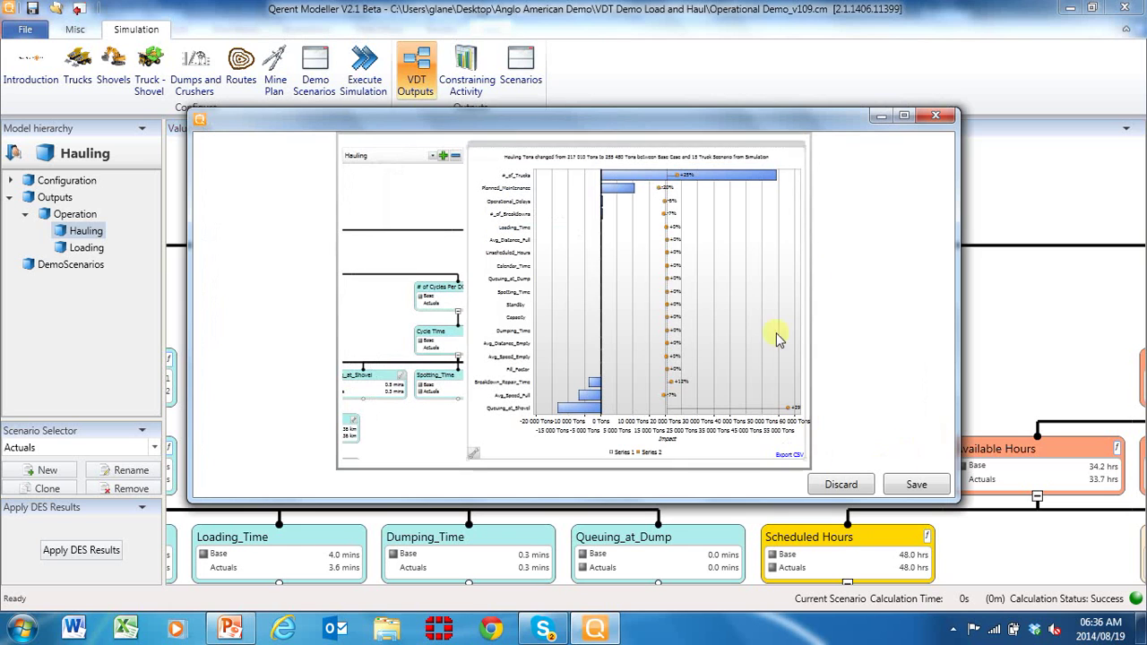
pyautogui.click(903, 114)
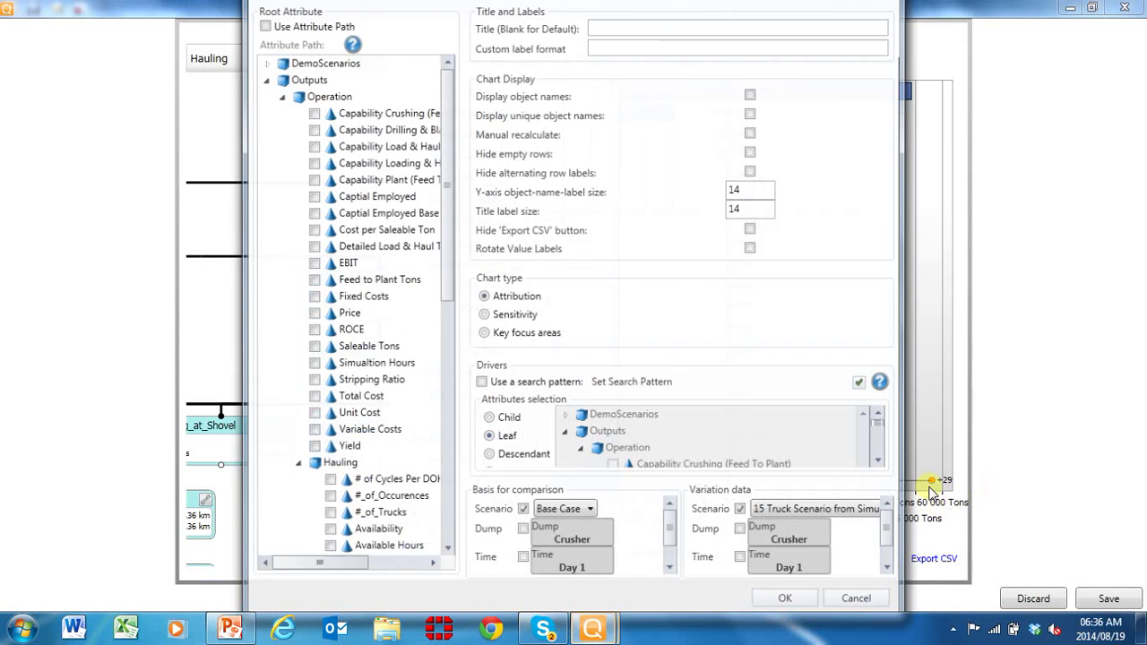
pyautogui.click(799, 513)
pyautogui.click(776, 491)
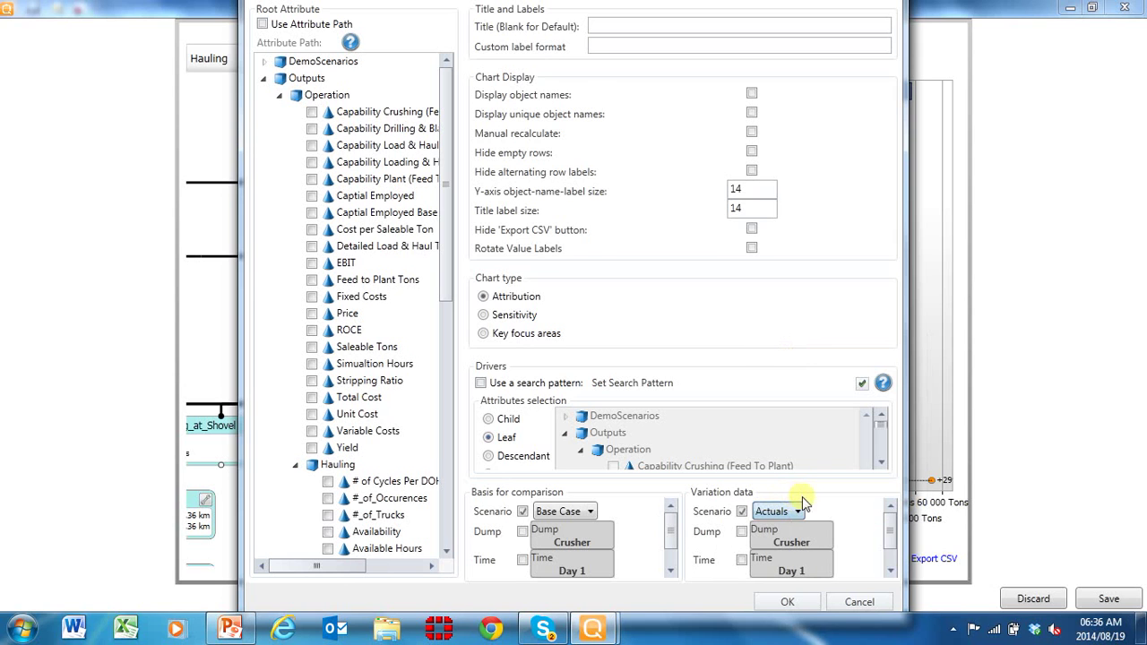
pyautogui.click(787, 602)
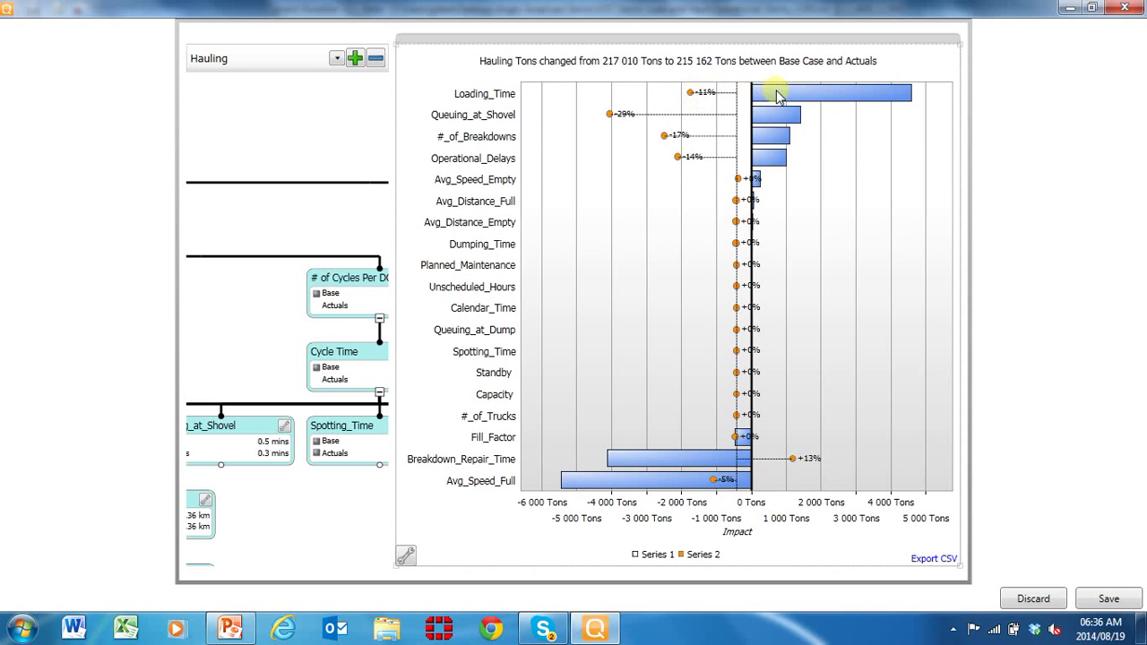
# Read each driver's impact on the Base Case versus Actuals chart, e.g. Breakdown_Repair_Time at -4 123 Tons.
pyautogui.moveTo(776, 97)
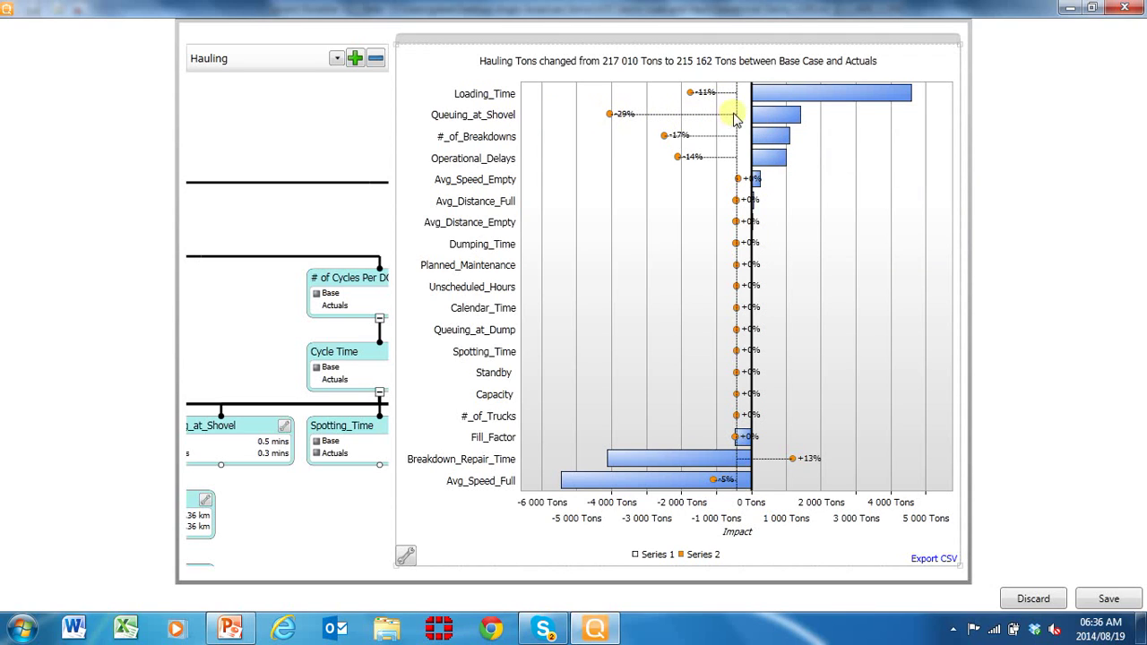
pyautogui.moveTo(772, 120)
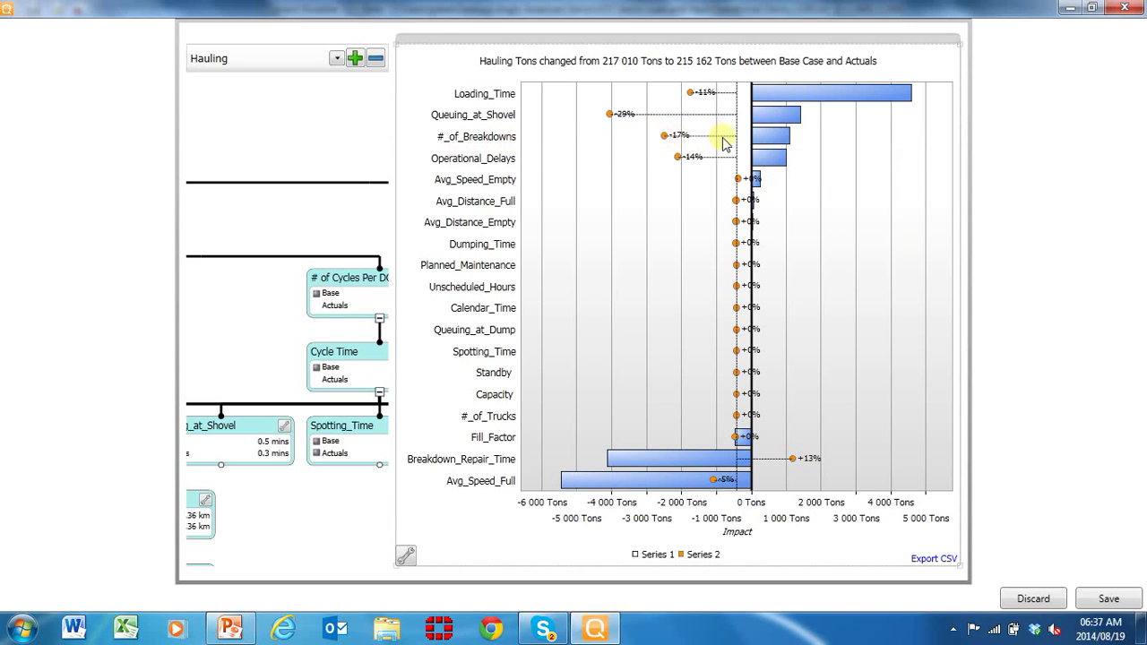
pyautogui.moveTo(772, 141)
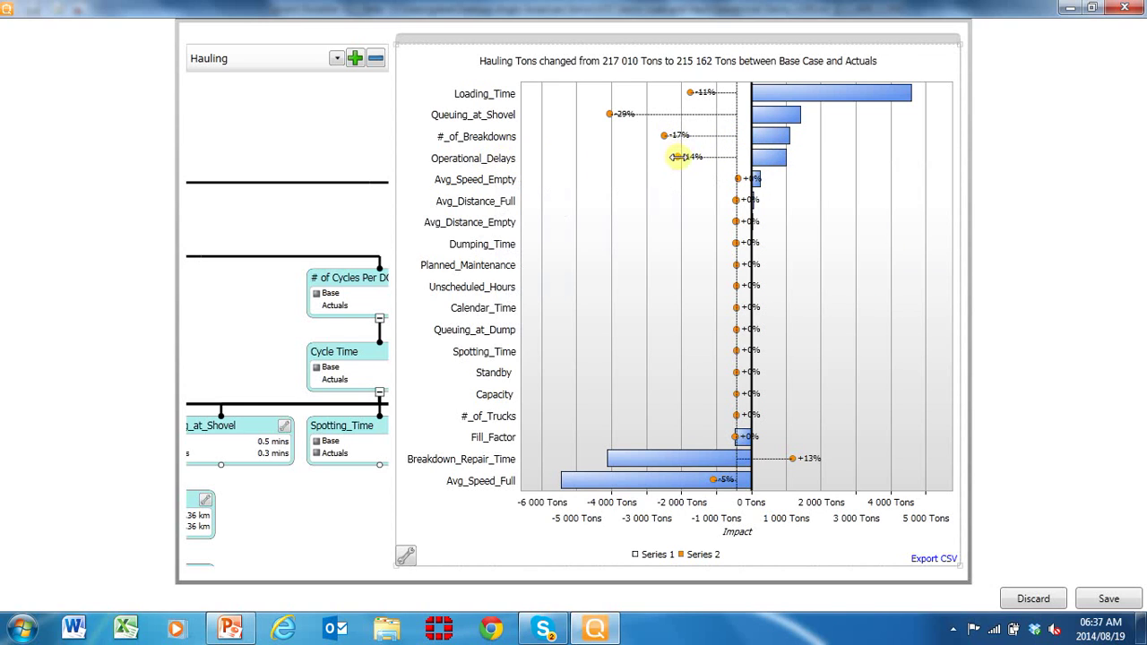
pyautogui.moveTo(775, 169)
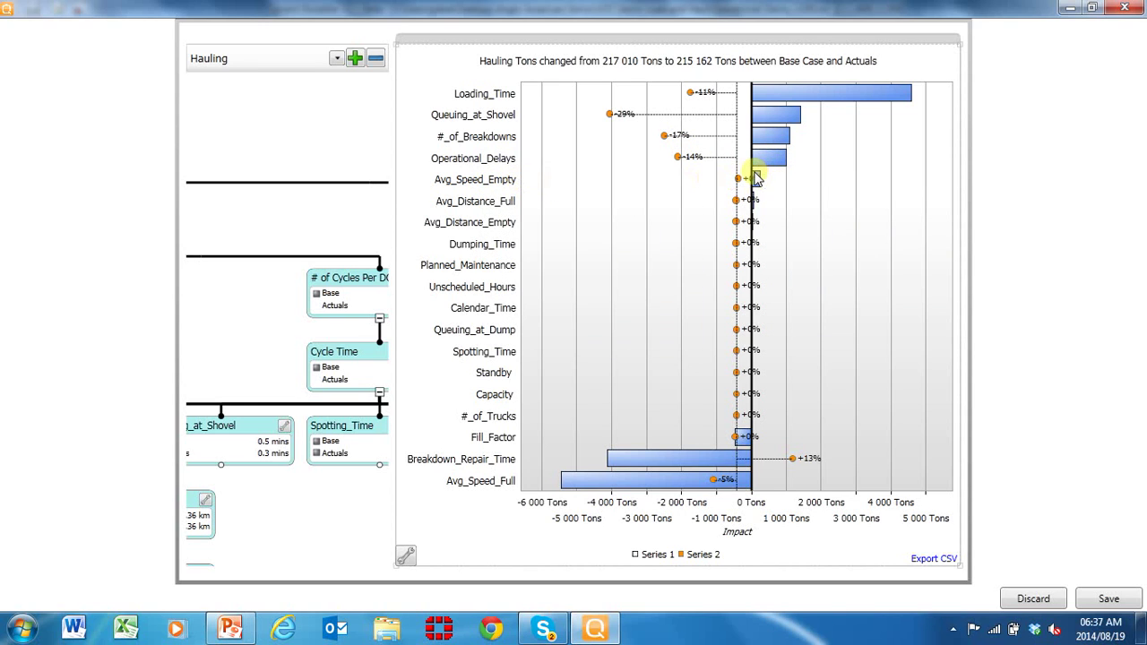
pyautogui.moveTo(755, 176)
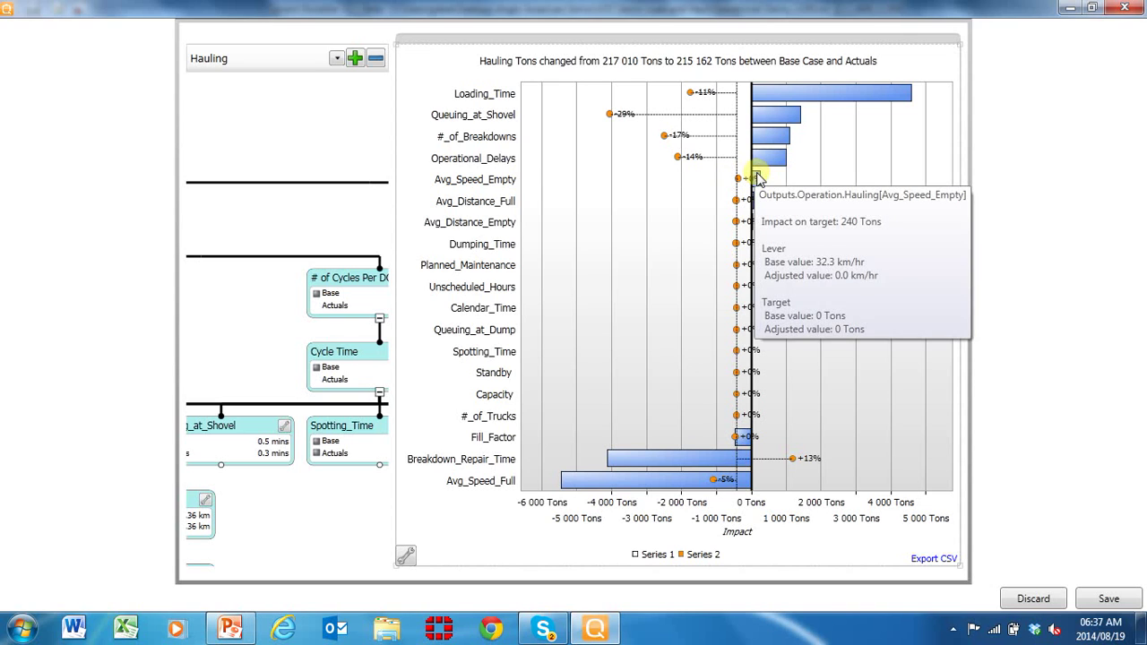
pyautogui.moveTo(511, 482)
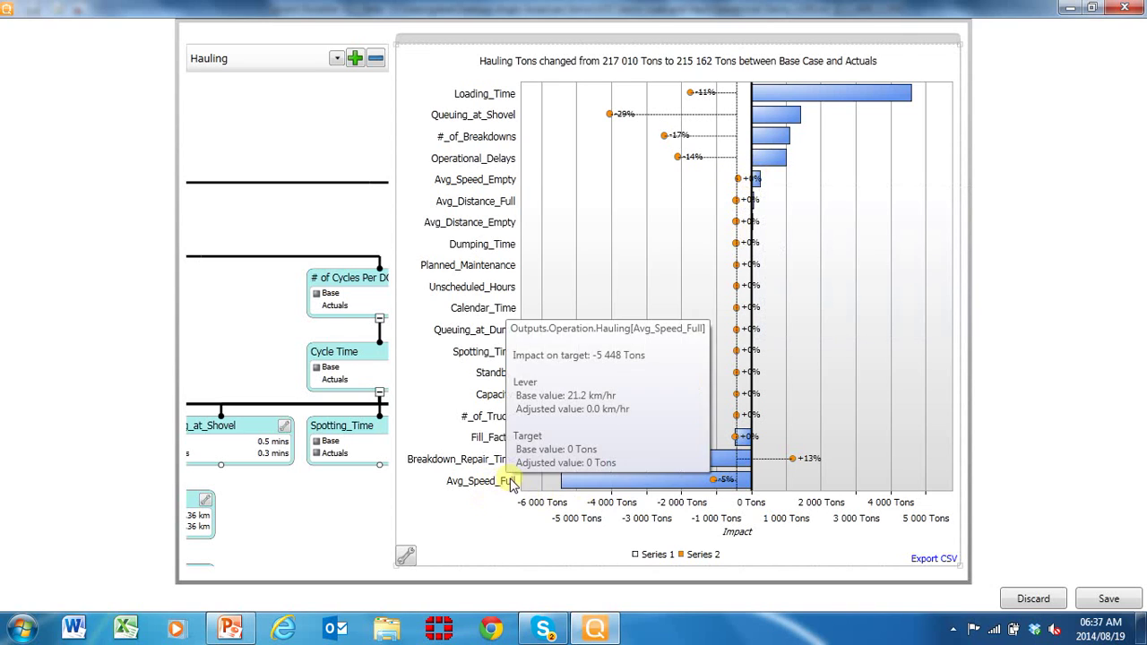
pyautogui.moveTo(667, 479)
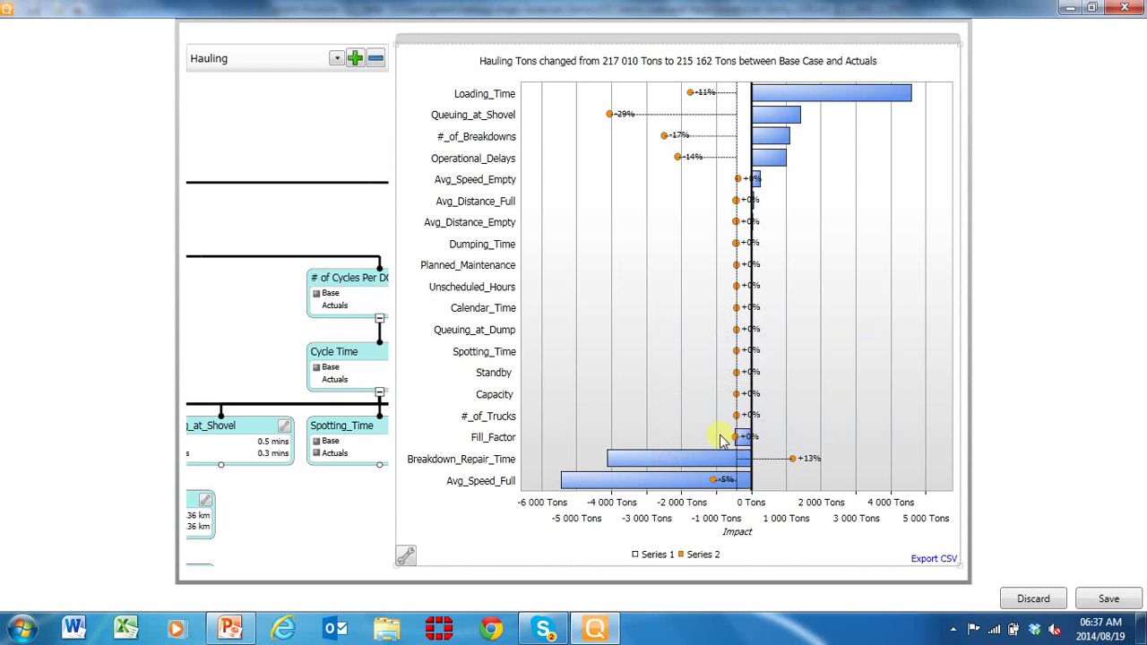
pyautogui.moveTo(742, 449)
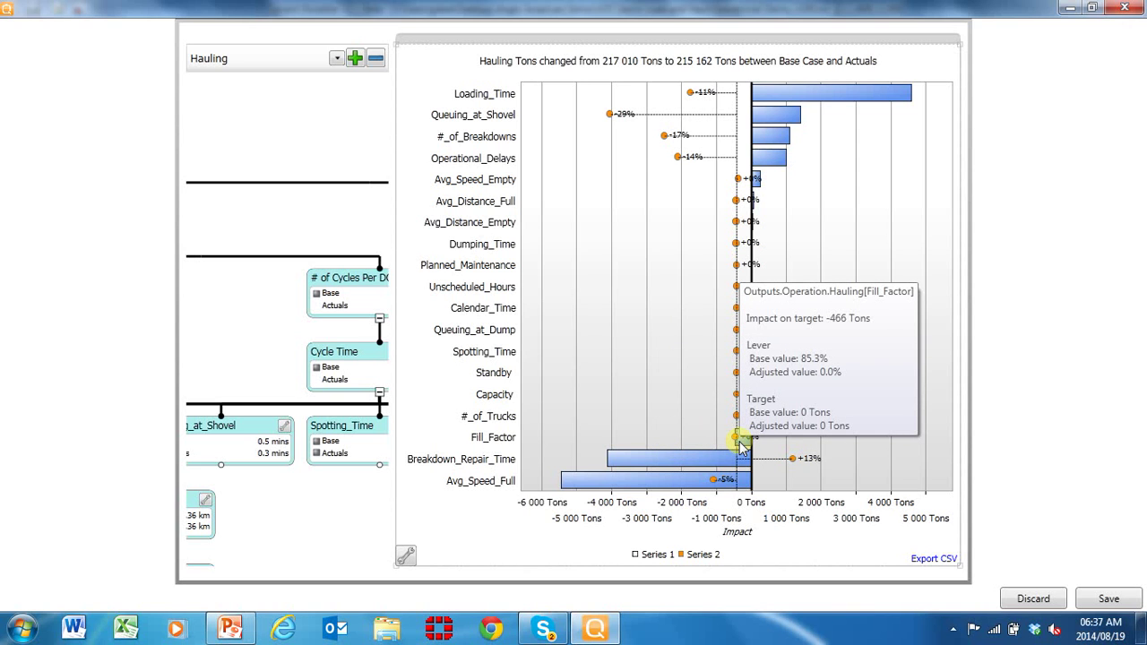
# Discard the attribution chart and pan and zoom the Hauling tree to the Cycle Time drivers.
pyautogui.click(1042, 601)
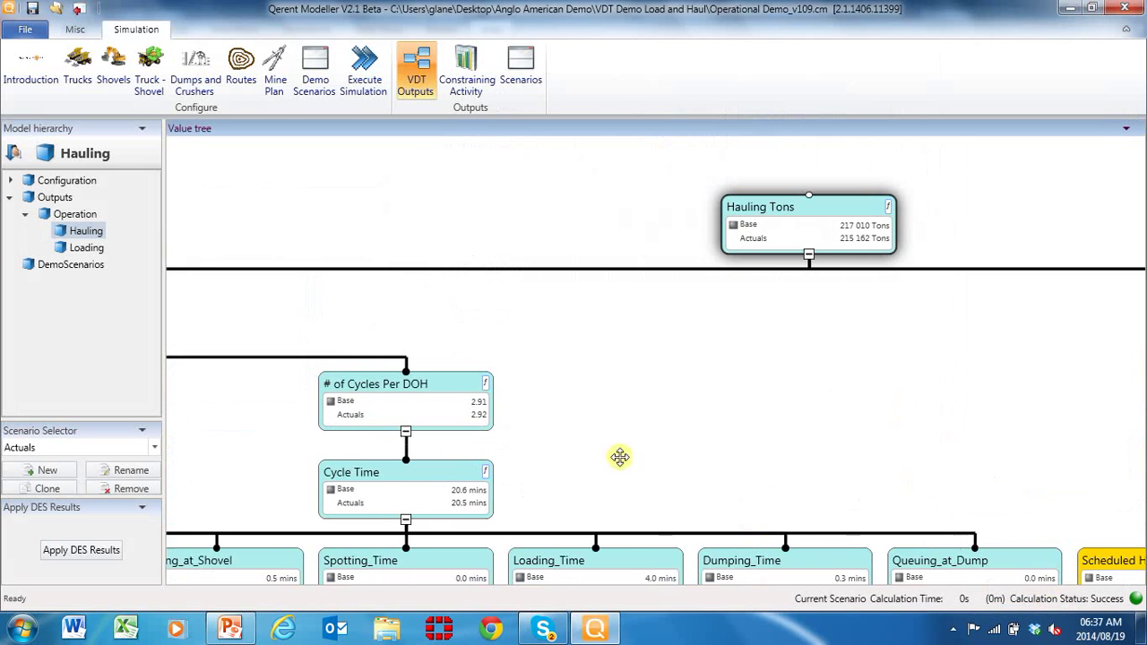
pyautogui.moveTo(259, 407); pyautogui.dragTo(298, 404)
pyautogui.scroll(-3, 298, 404)
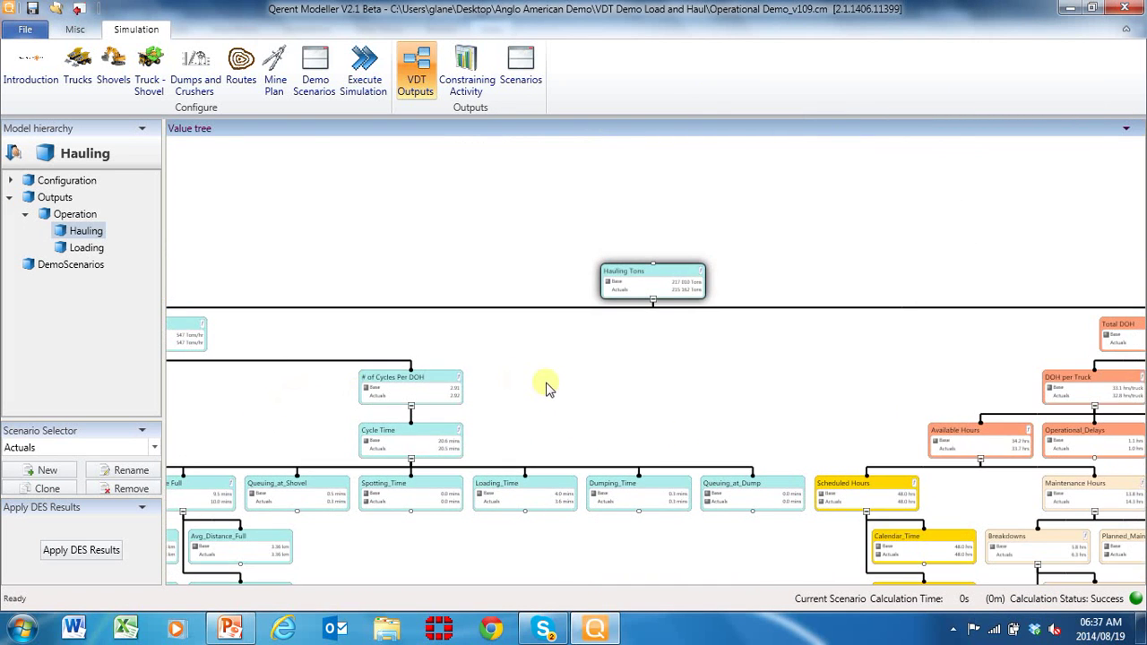
pyautogui.scroll(1, 545, 389)
pyautogui.scroll(2, 548, 389)
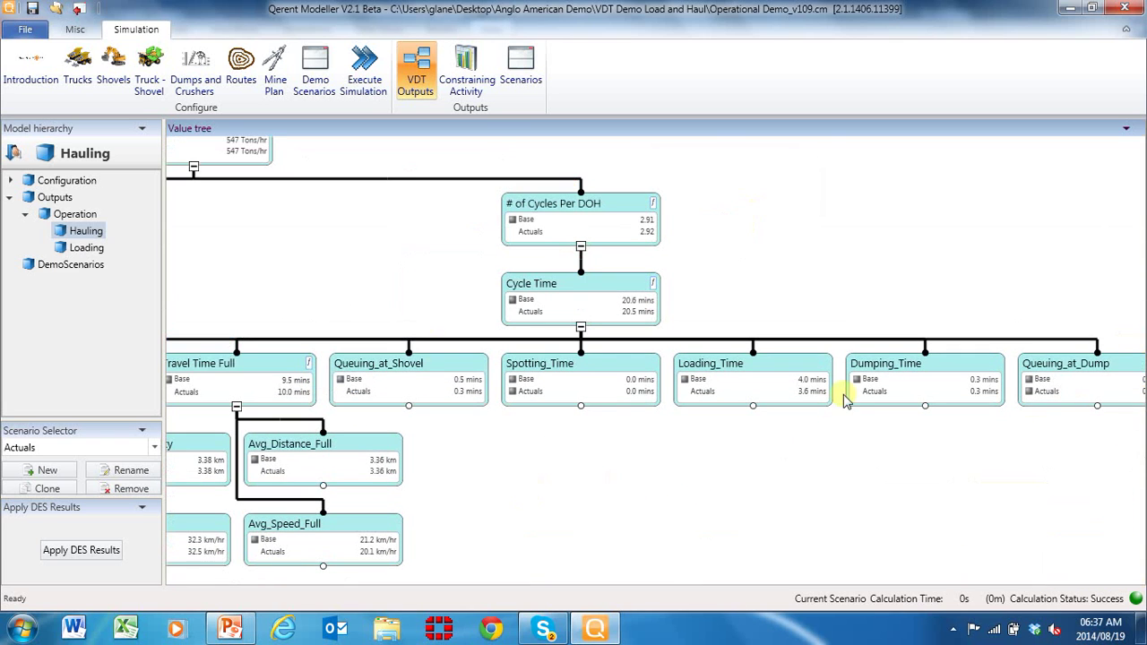
pyautogui.moveTo(615, 482); pyautogui.dragTo(565, 481)
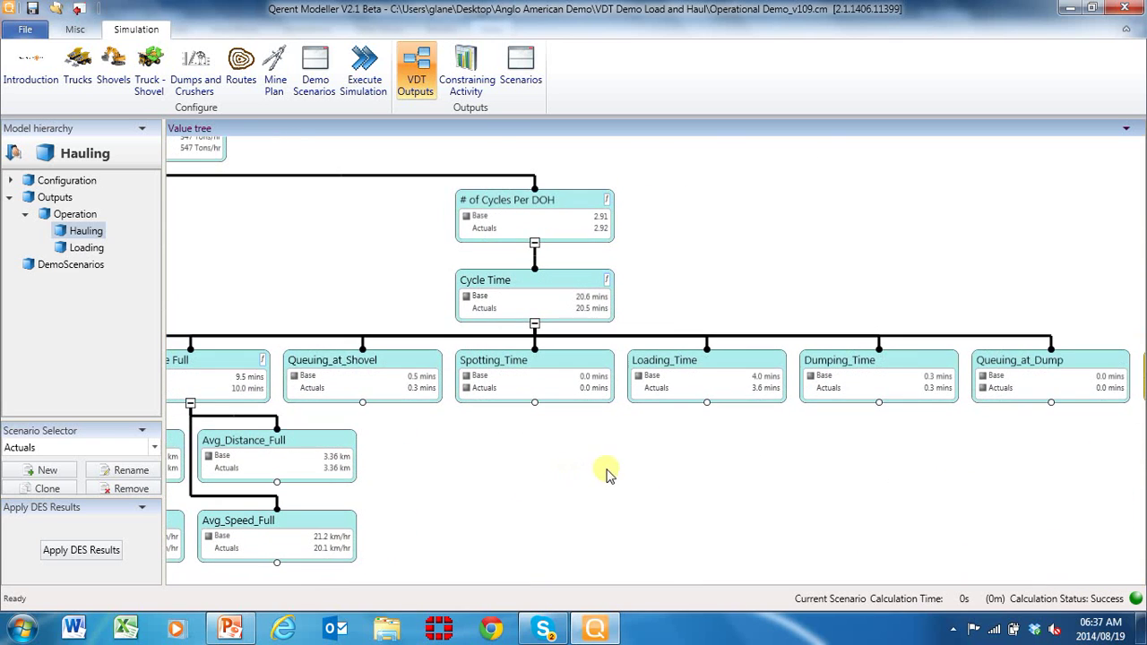